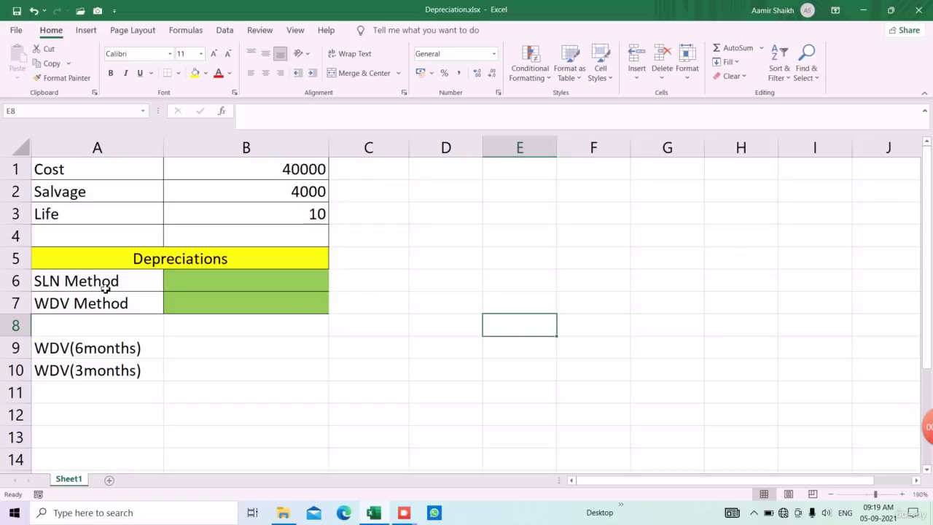
Review the SLN and WDV method rows and the cost, salvage and life inputs in B1:B3.
left_click_drag(104, 285, 109, 306)
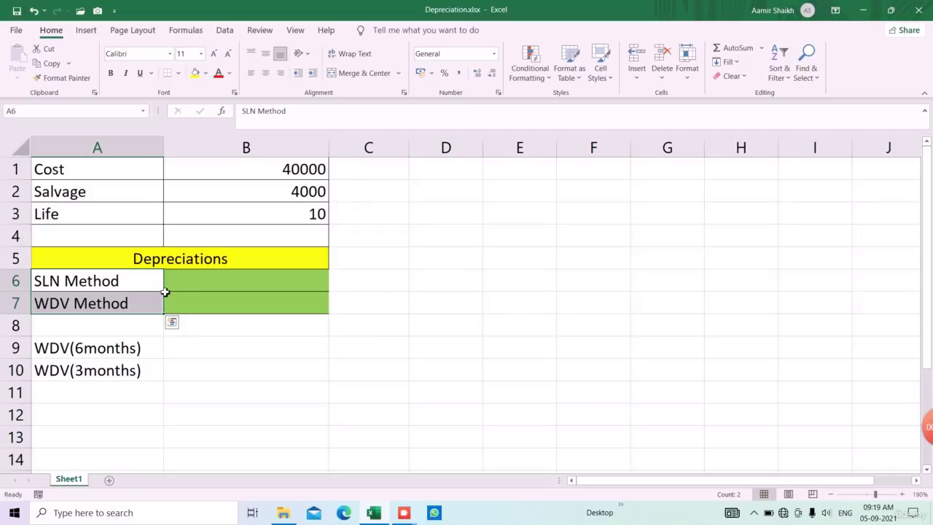
left_click(188, 284)
left_click(210, 305)
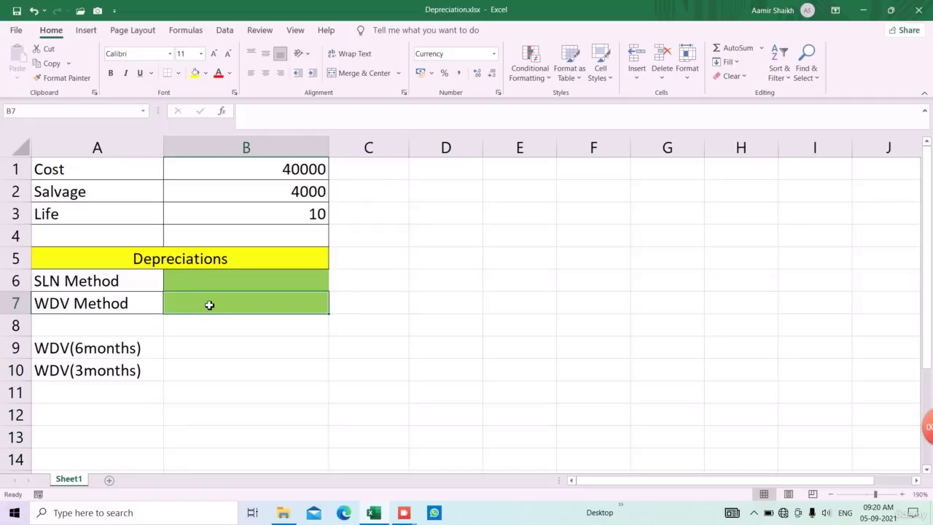
left_click(250, 172)
left_click_drag(125, 174, 253, 179)
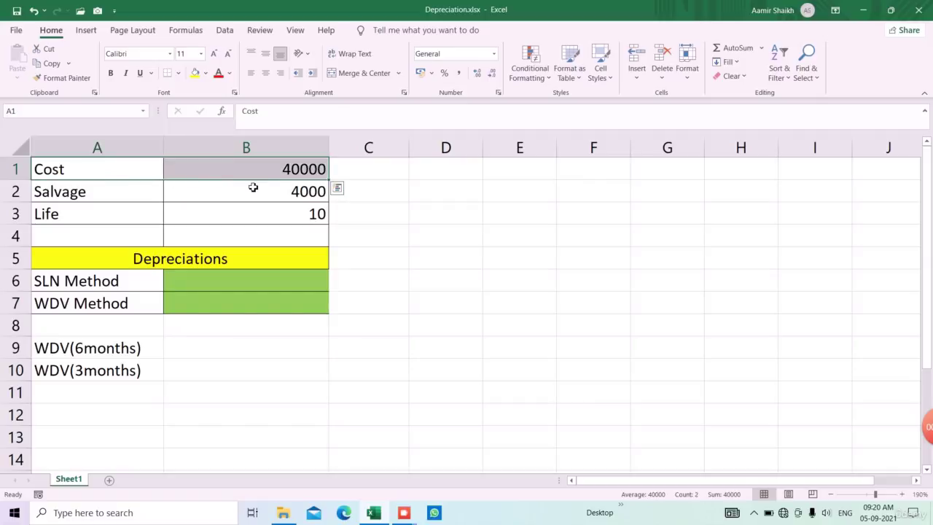
left_click(253, 194)
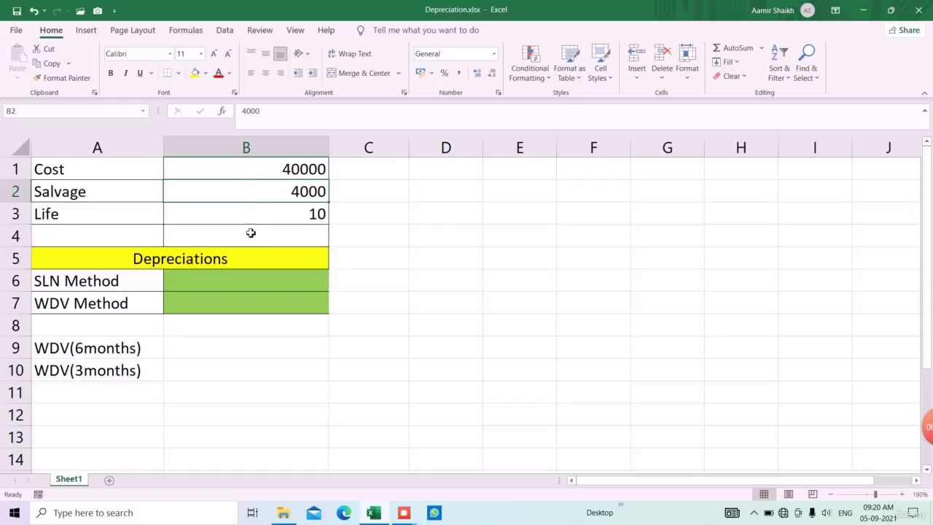
left_click(254, 213)
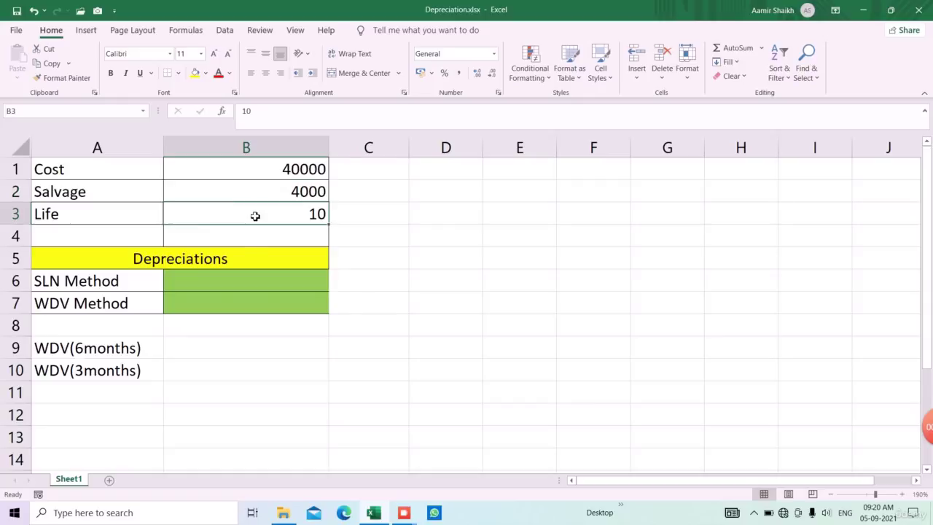
Calculate the straight-line depreciation in B6 with =SLN(B1,B2,B3).
left_click(280, 286)
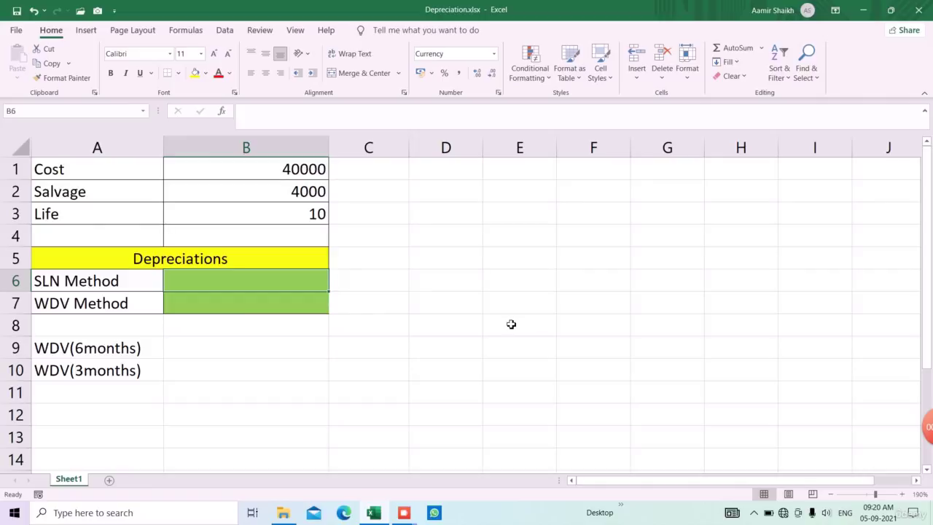
type("=")
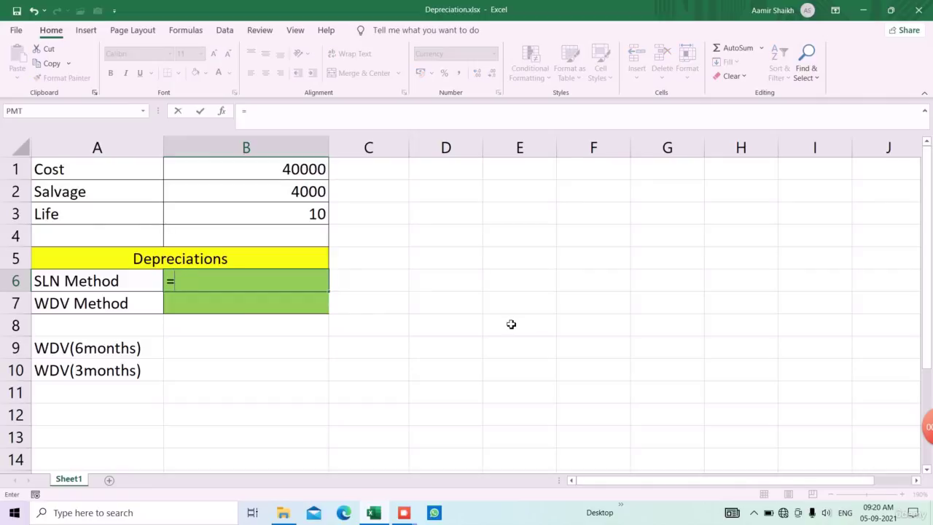
type("sln(")
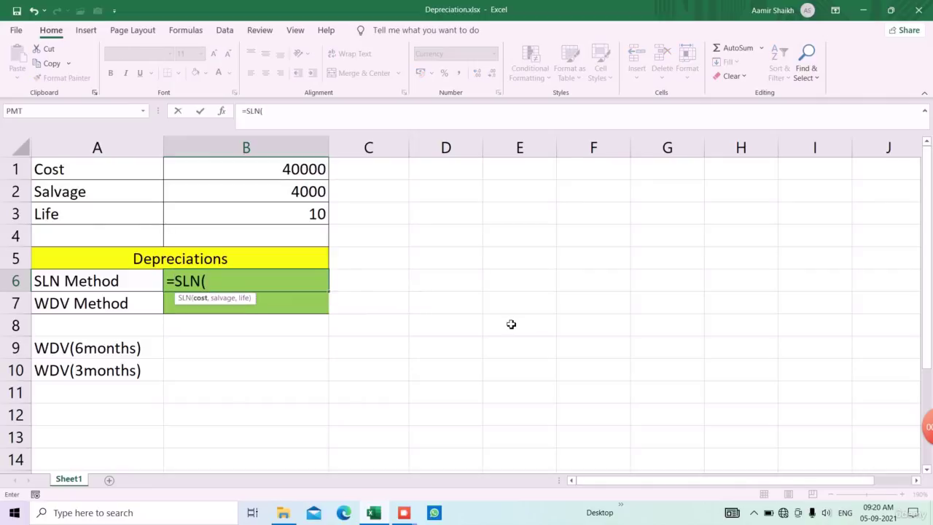
left_click(289, 172)
type(",")
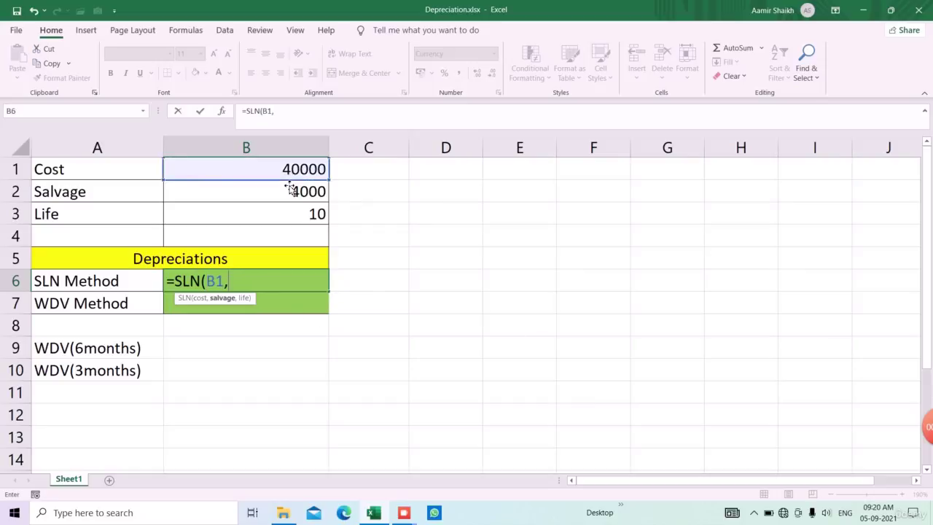
left_click(296, 192)
type(",")
left_click(292, 217)
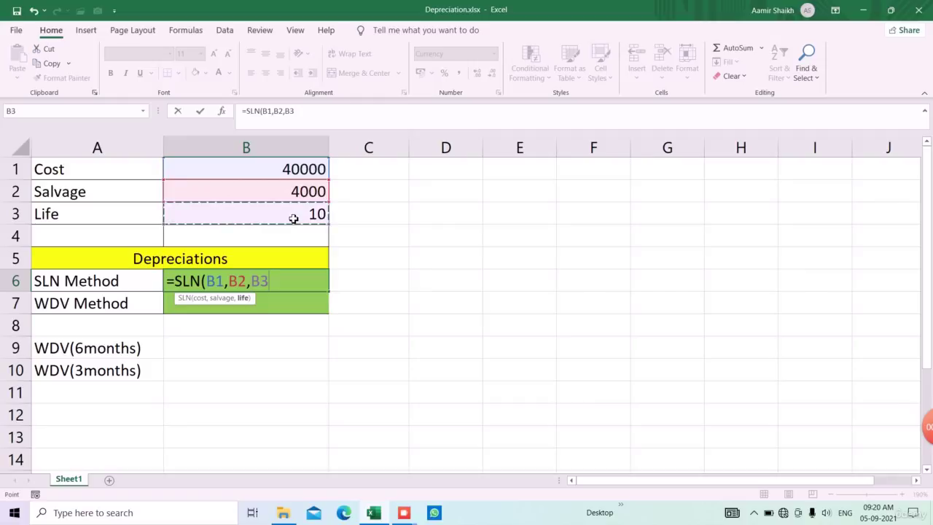
type(")")
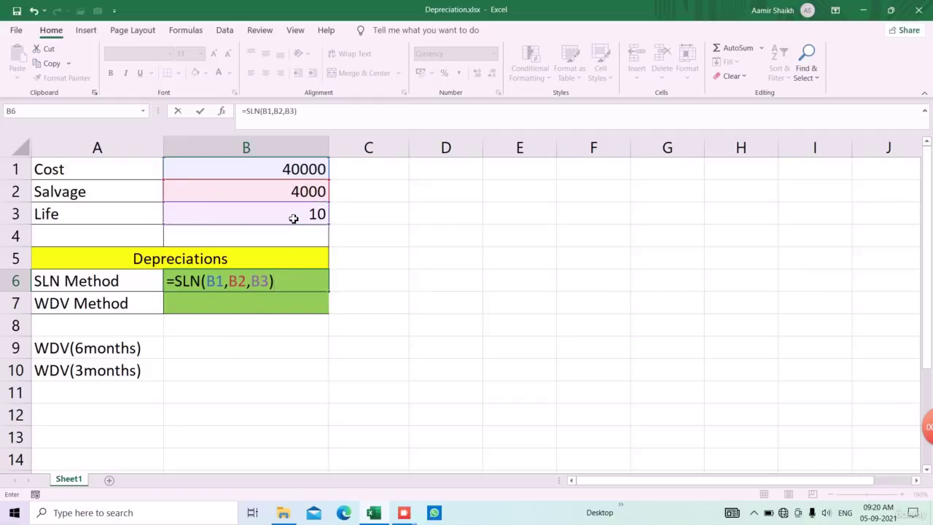
key("ctrl+Return")
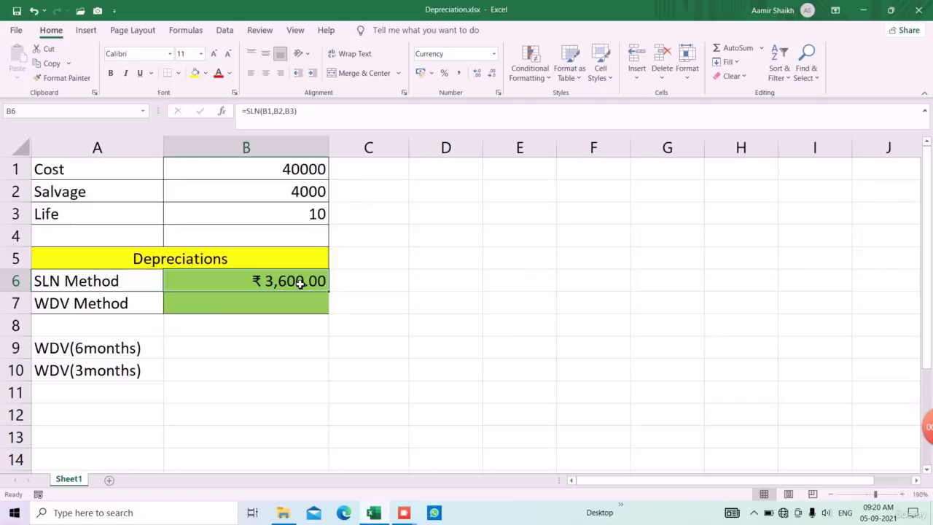
Note the full financial year in F4:H4 as April, to, March in separate cells.
left_click(625, 239)
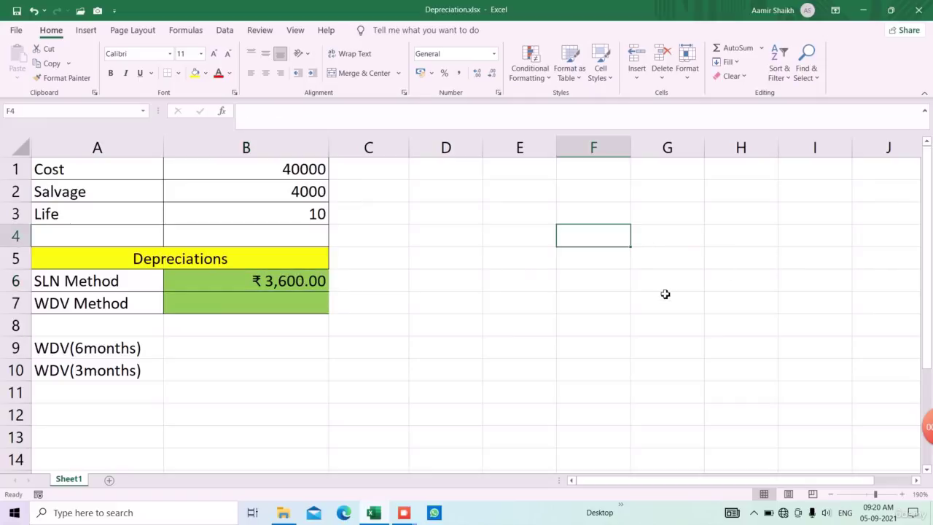
type("A")
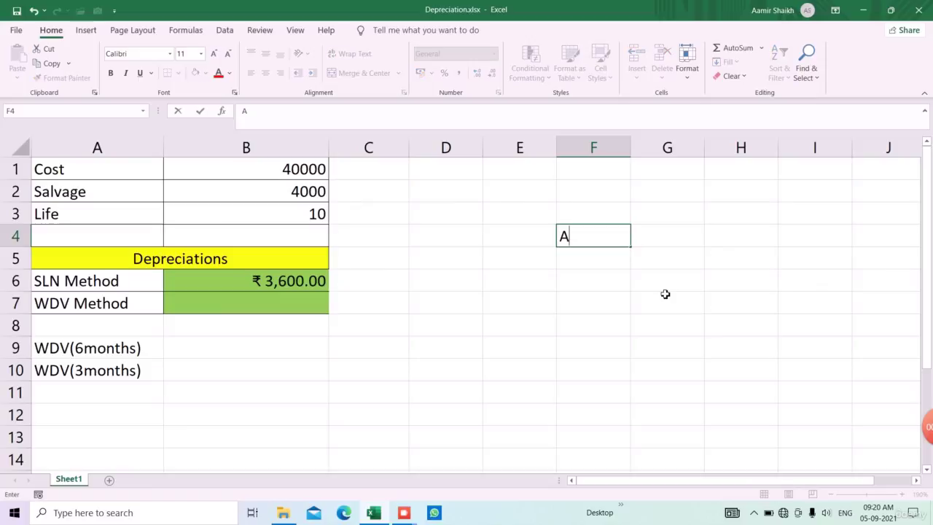
type("pril")
key("Tab")
type("o")
key("BackSpace")
type("to")
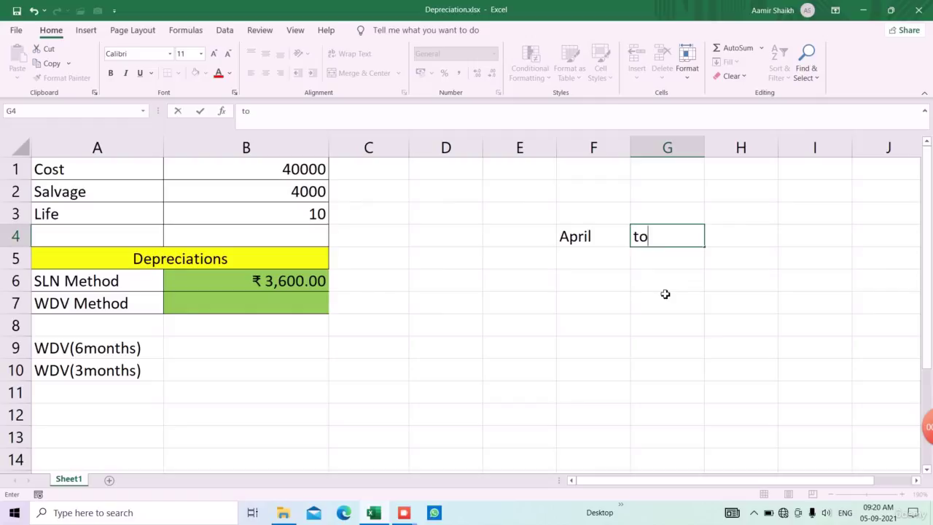
key("Tab")
type("March")
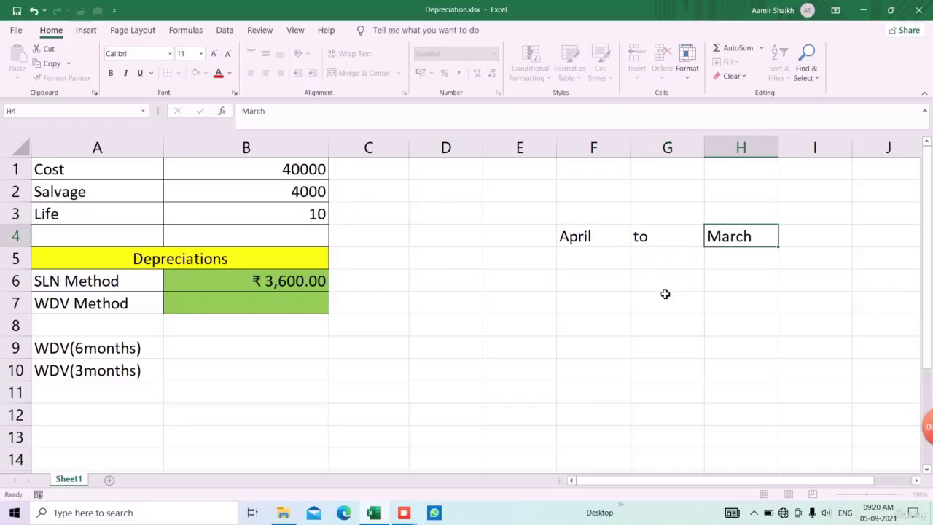
key("Return")
Note the half-year period in F6:H6 as Oct, to, Mar in separate cells.
key("Return")
type("Oct")
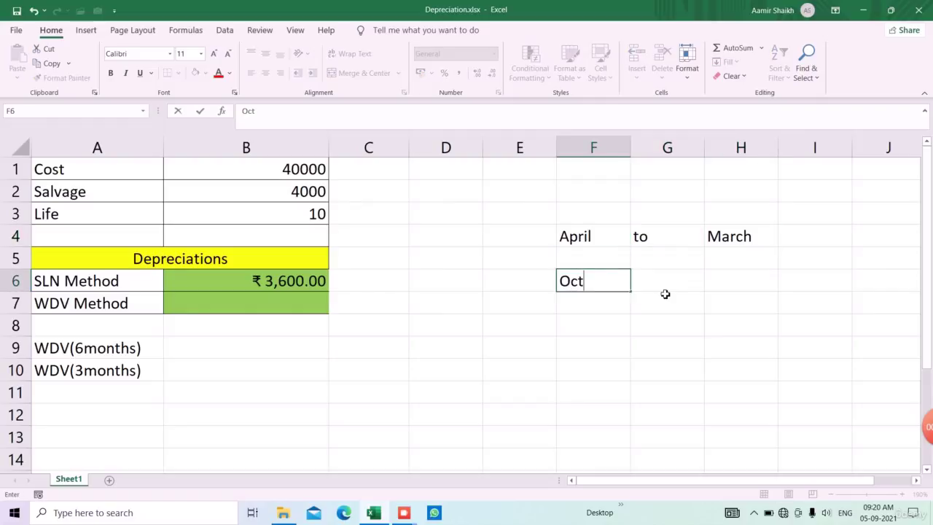
key("Tab")
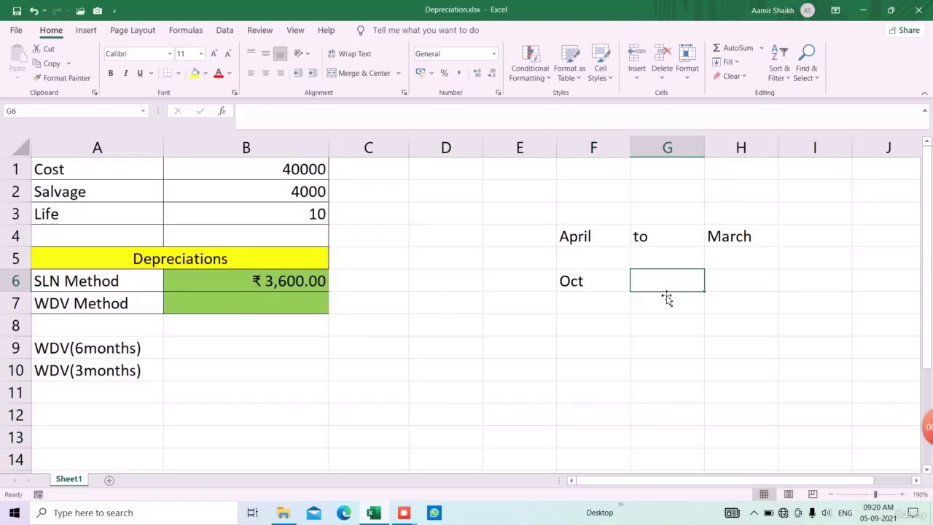
type("to")
key("Tab")
type("Ma")
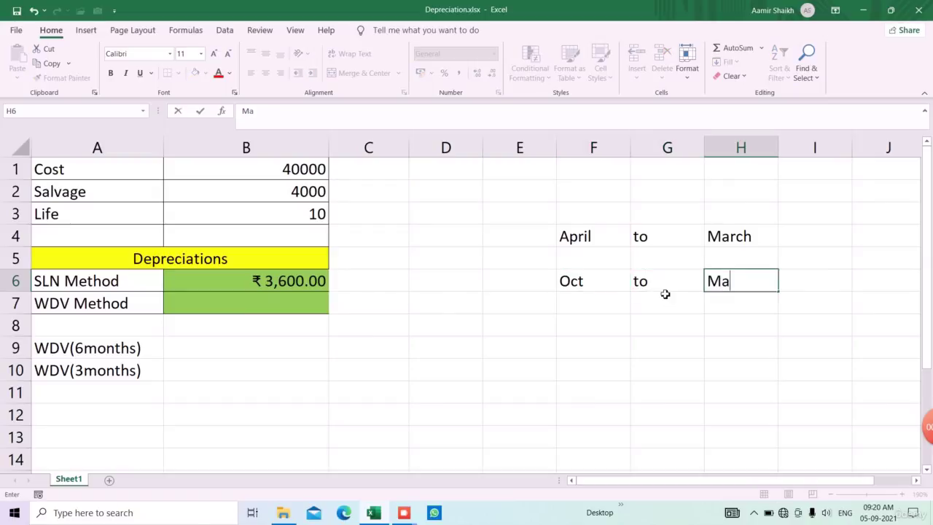
type("r")
Enter 6 in I6 as the number of months for the Oct to Mar period.
left_click(588, 244)
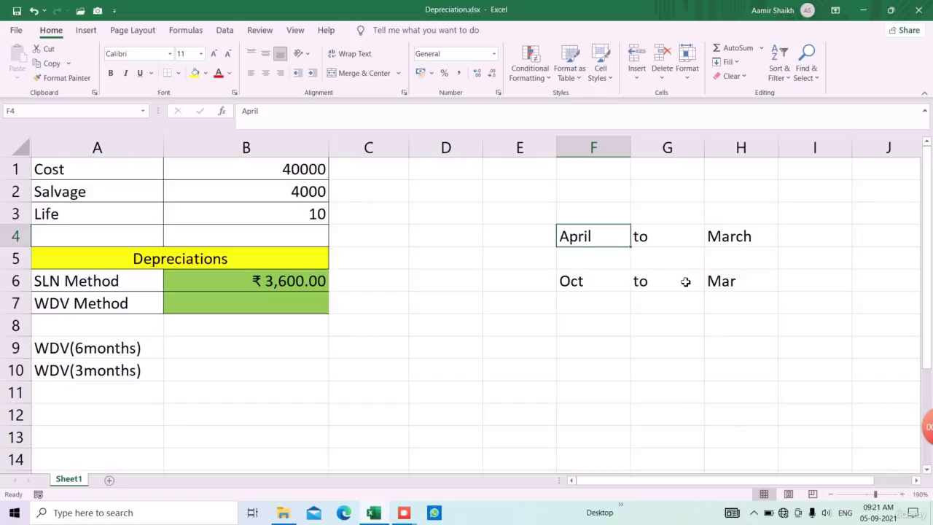
left_click(615, 289)
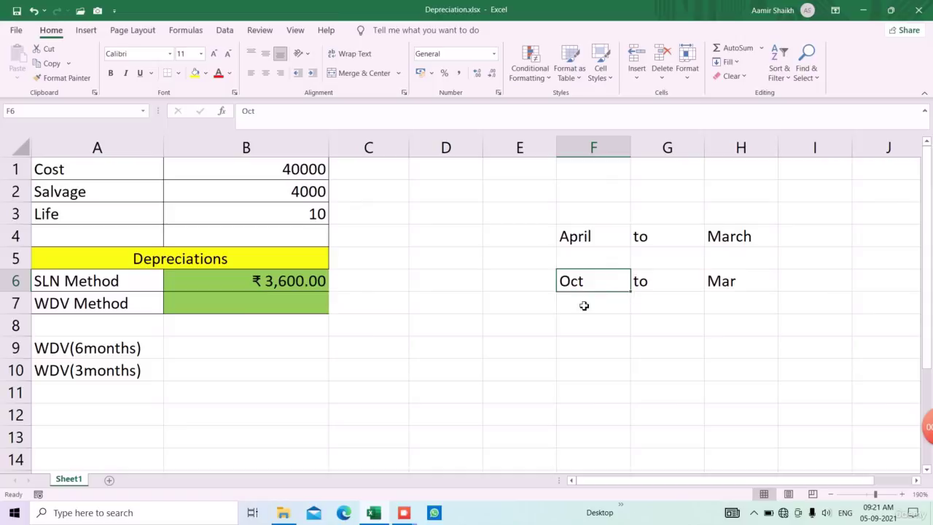
left_click(822, 281)
type("6")
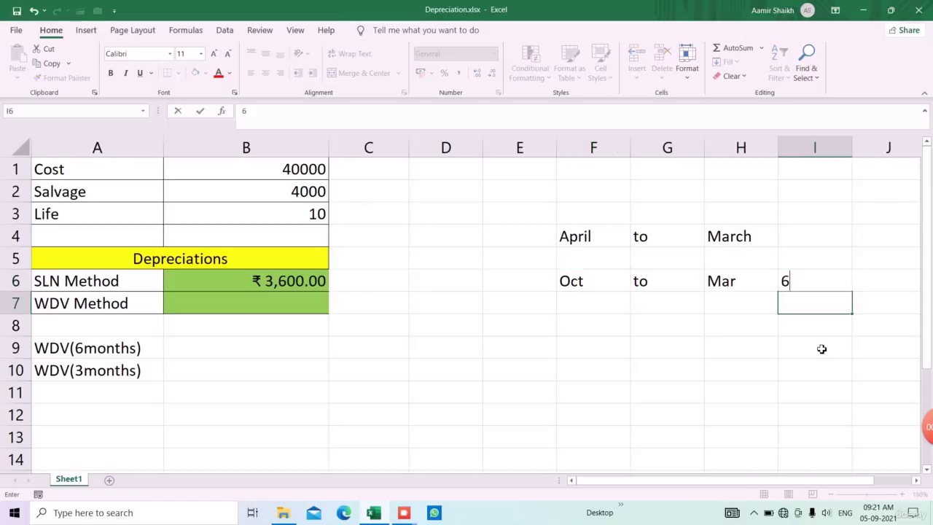
key("Return")
Try halving the SLN depreciation in B6 by appending /2 to its formula, and undo that change.
left_click(297, 283)
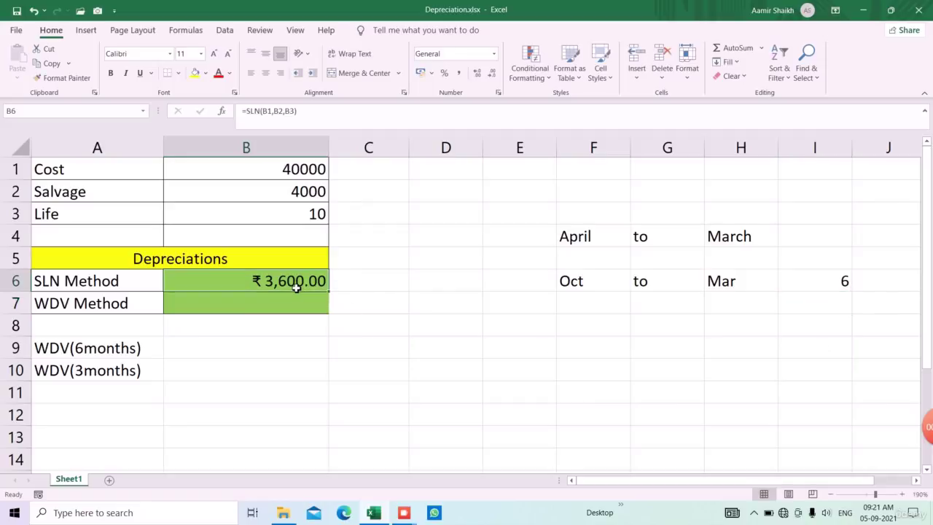
left_click(353, 111)
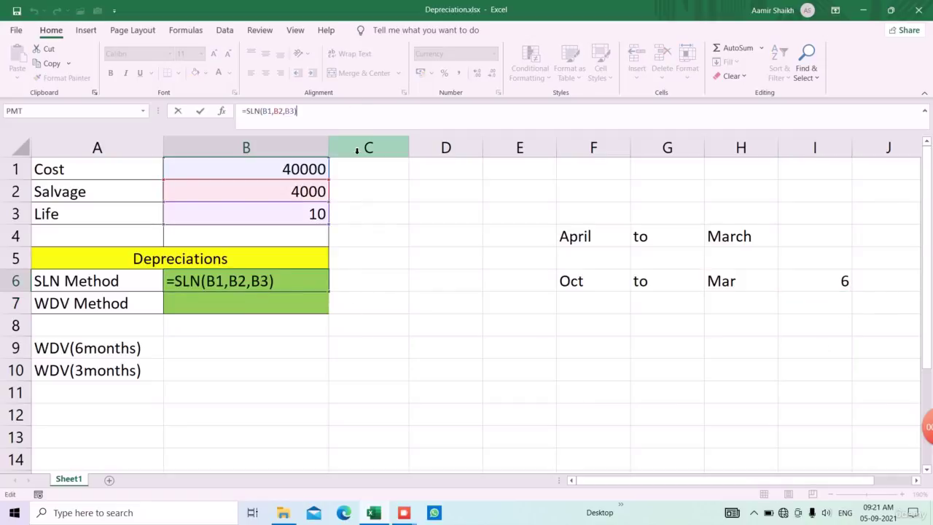
type("/2")
key("Return")
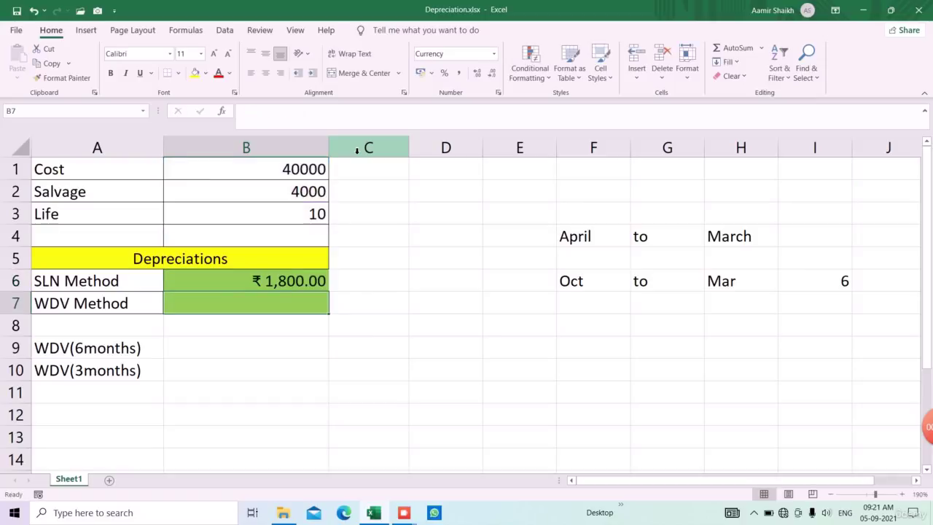
left_click(301, 285)
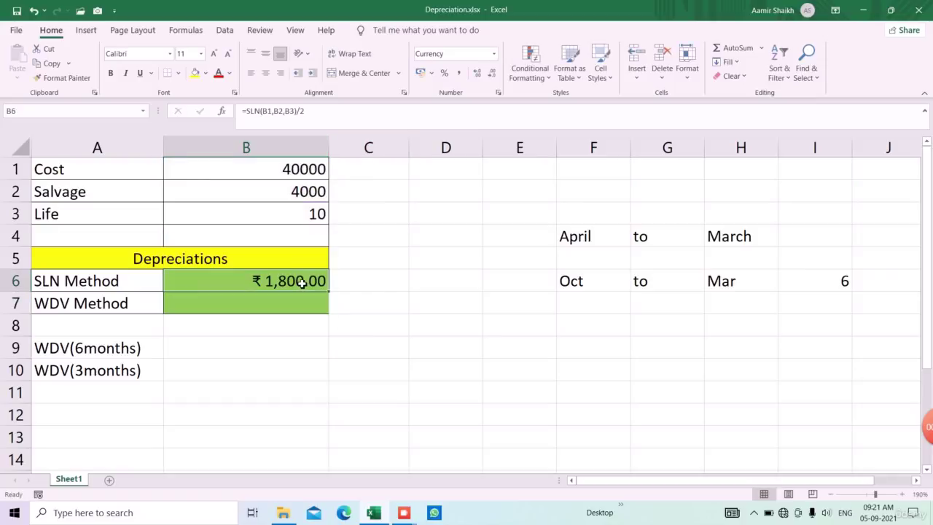
left_click(355, 355)
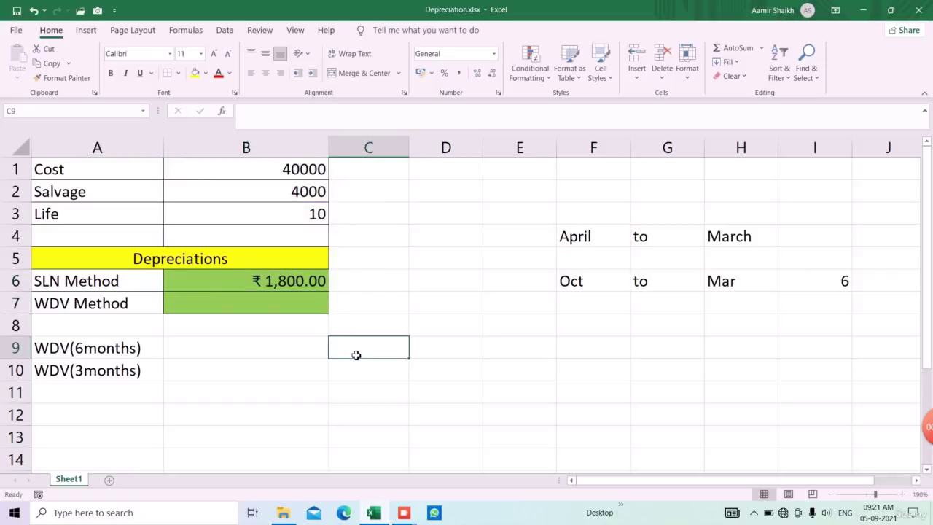
key("ctrl+z")
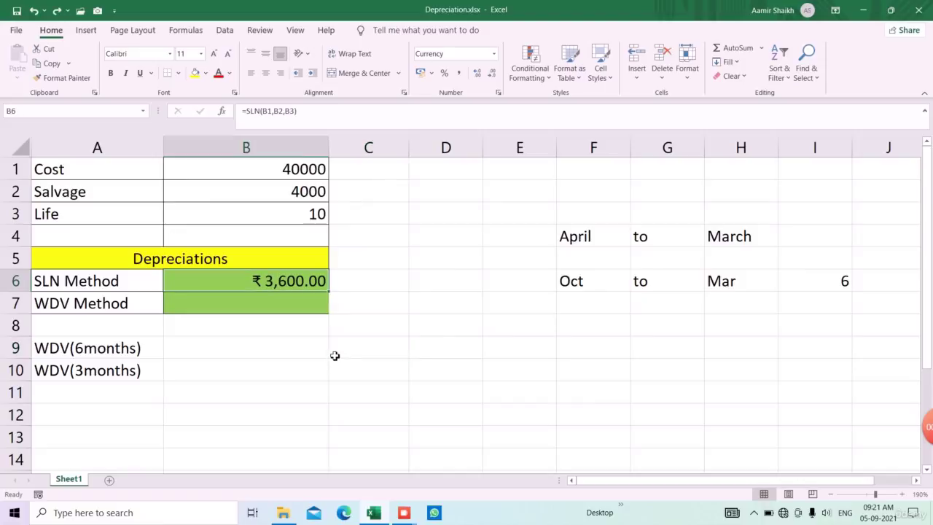
left_click(335, 354)
Calculate the first-year WDV depreciation in B7 with the formula =DB(B1,B2,B3,1).
left_click(315, 300)
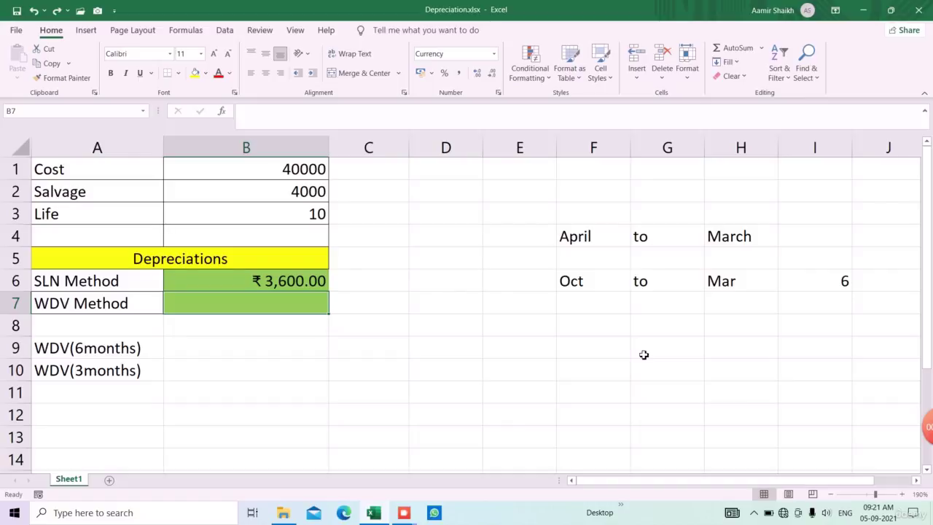
type("=db")
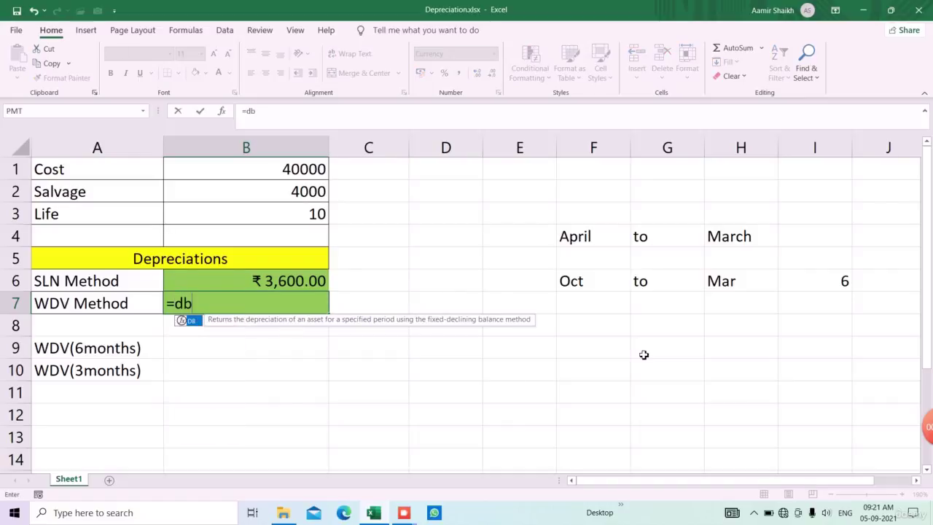
key("Tab")
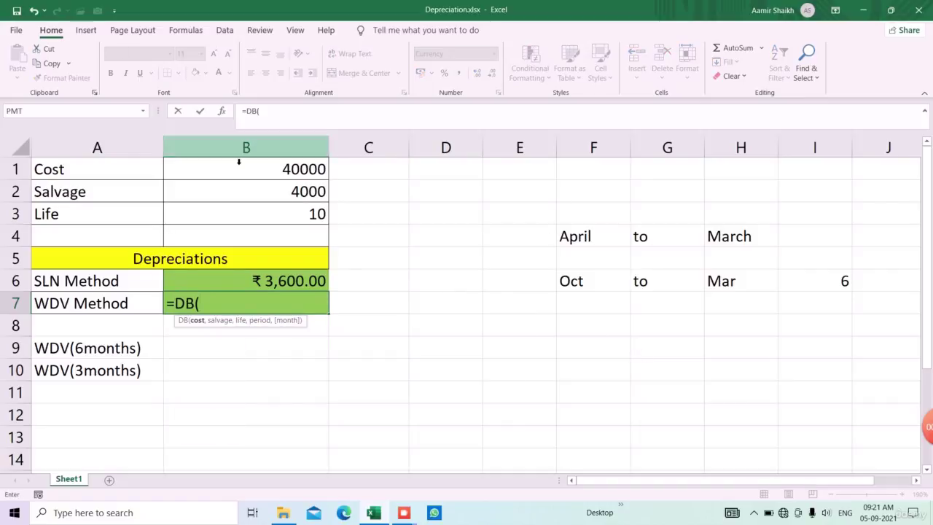
left_click(274, 171)
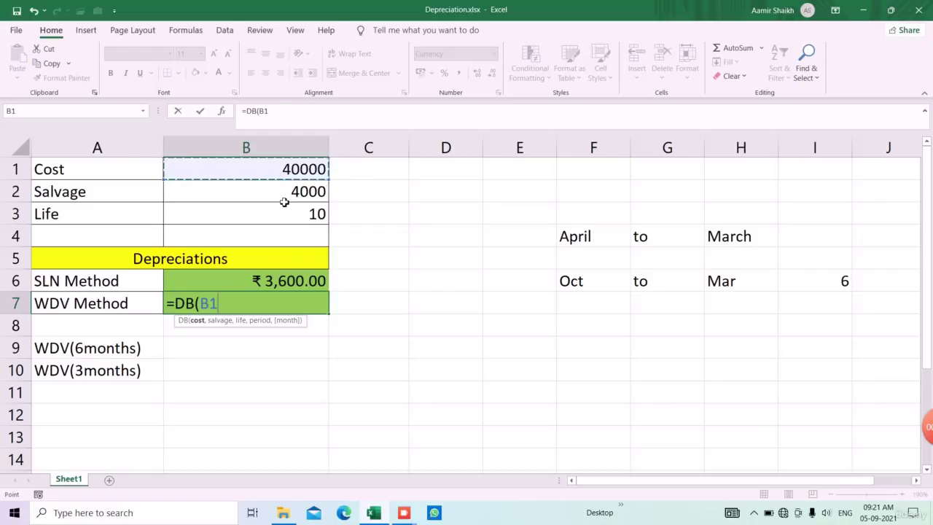
type(",")
left_click(289, 191)
type(",")
left_click(298, 219)
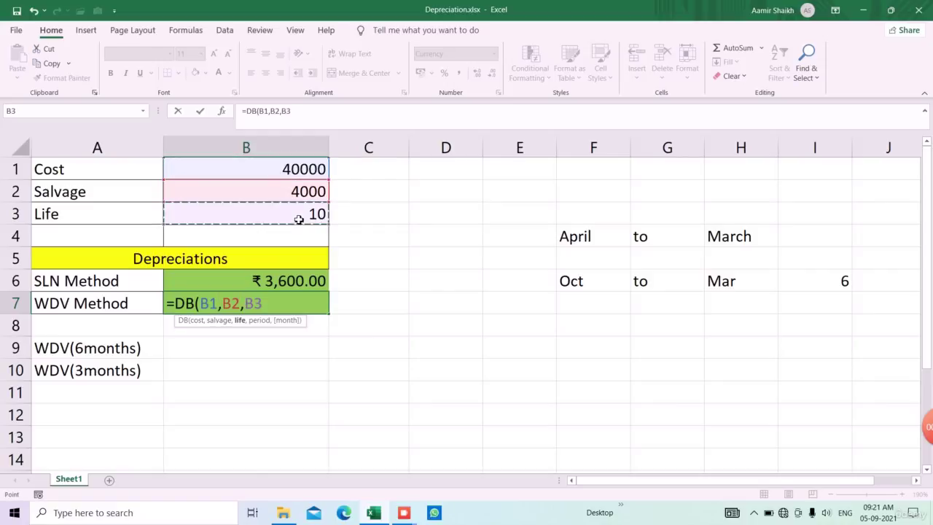
type(",1")
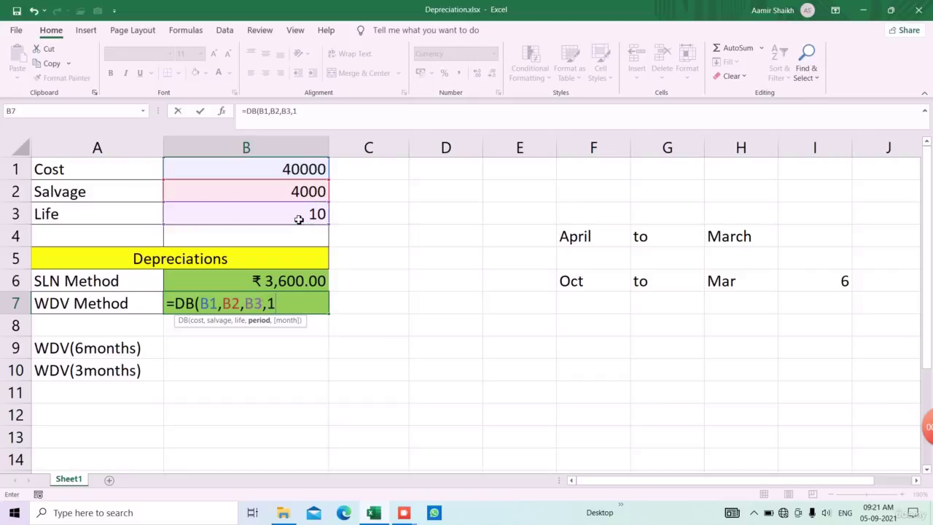
type(")")
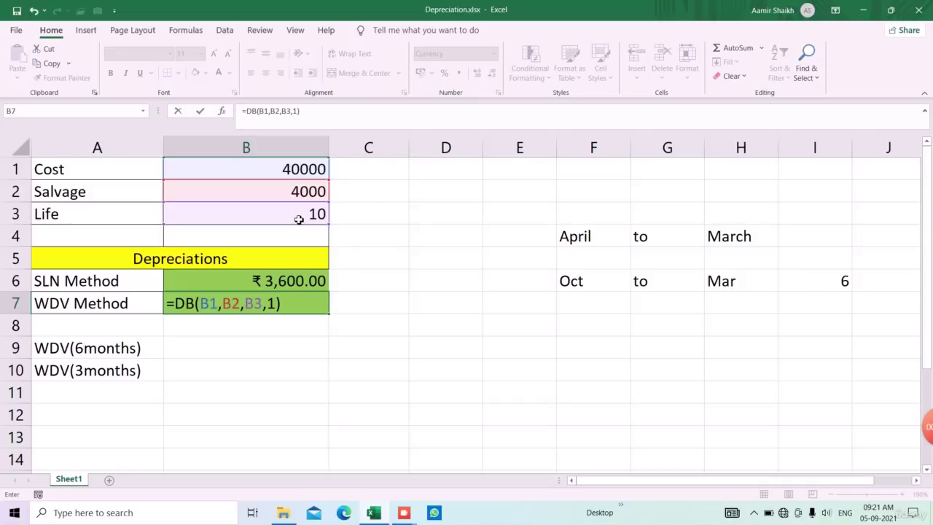
key("Return")
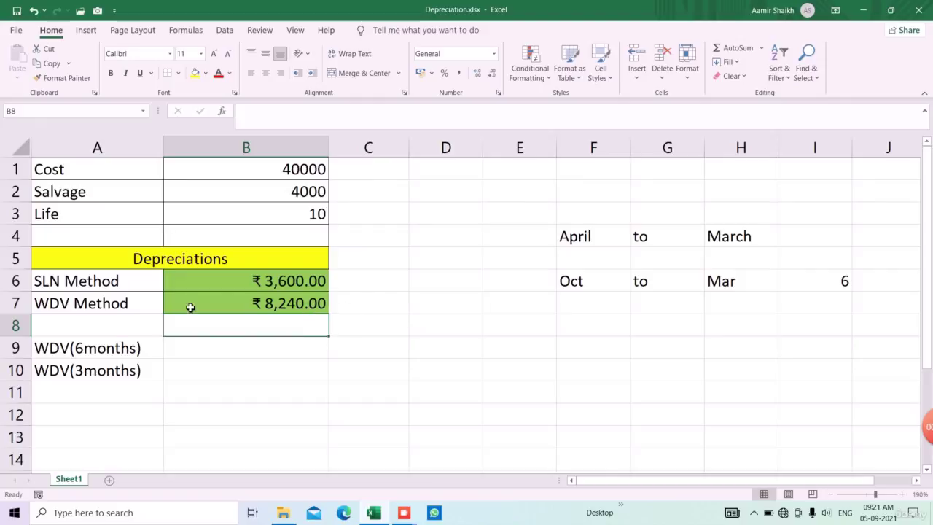
Set the period argument of the WDV Method formula in B7 to 2.
left_click_drag(299, 289, 423, 279)
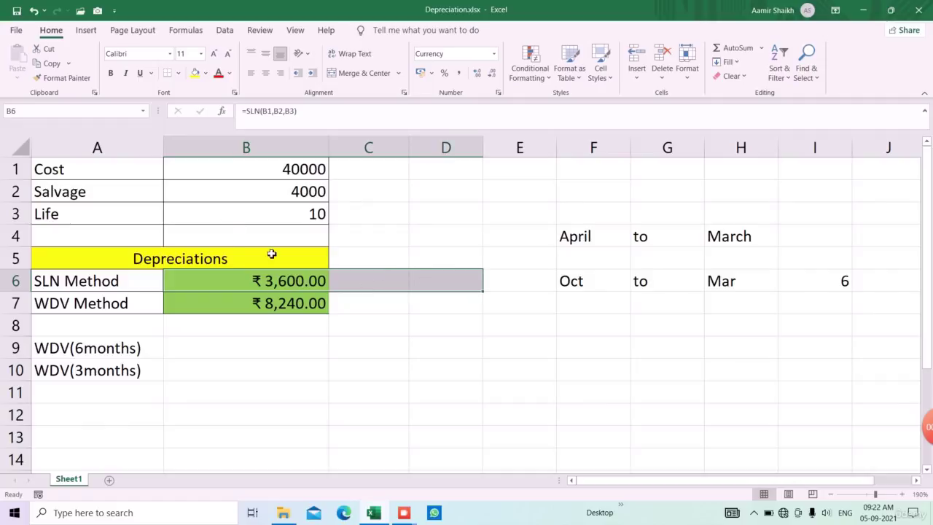
left_click(300, 306)
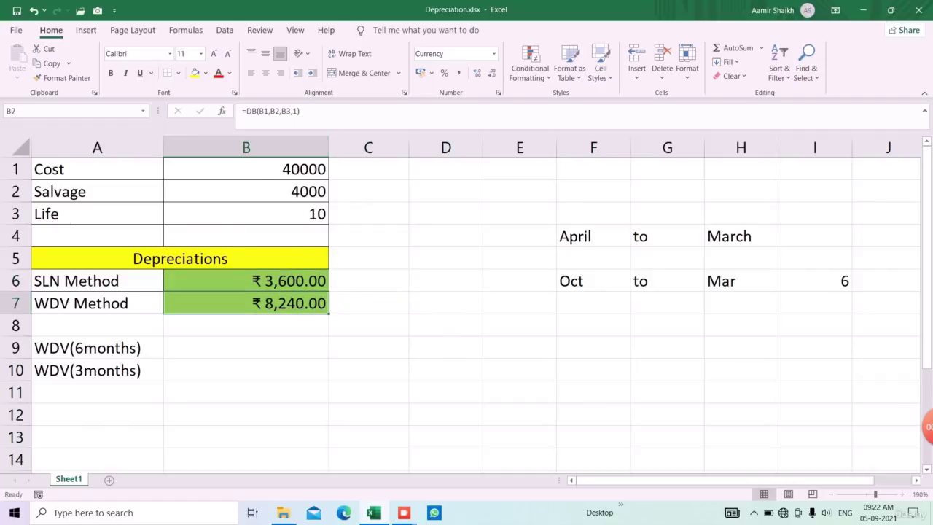
key("F2")
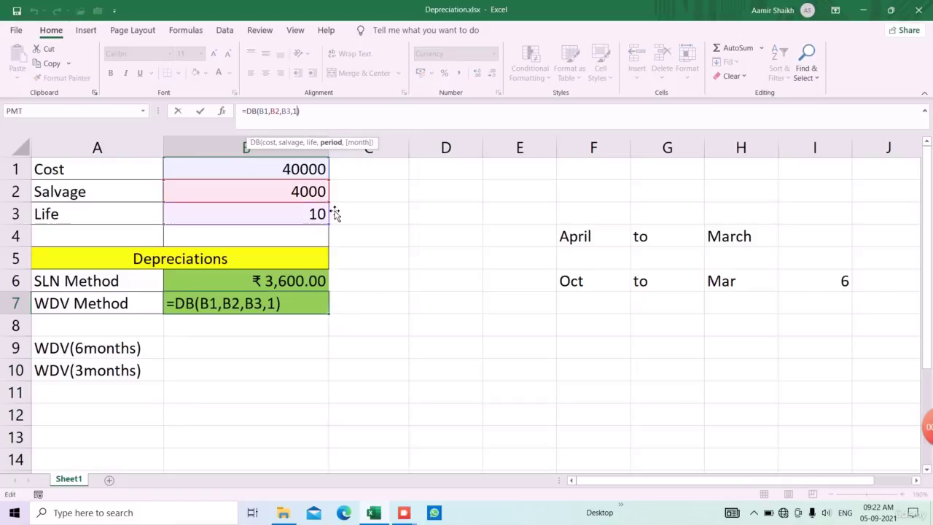
key("Left")
key("BackSpace")
type("2")
key("Return")
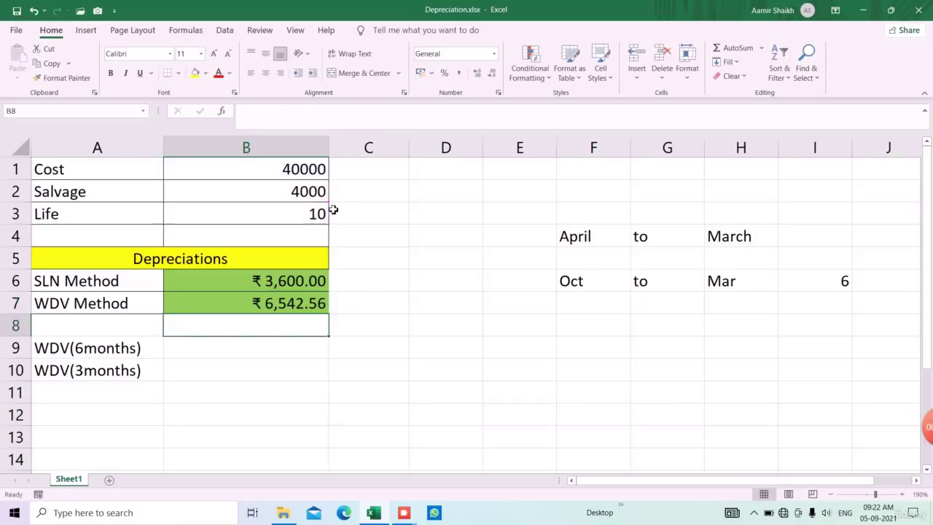
Set the period in B7's DB formula to 3 for the third year's depreciation.
key("Up")
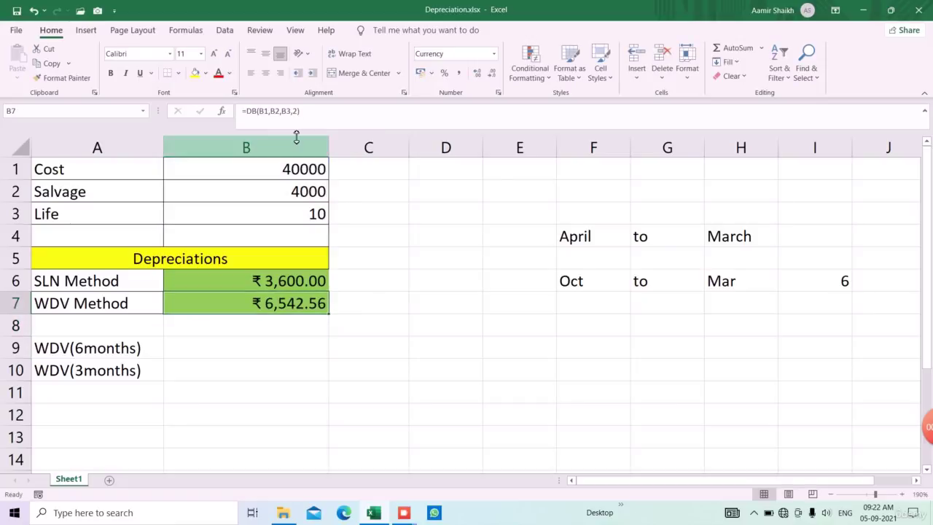
key("F2")
key("BackSpace")
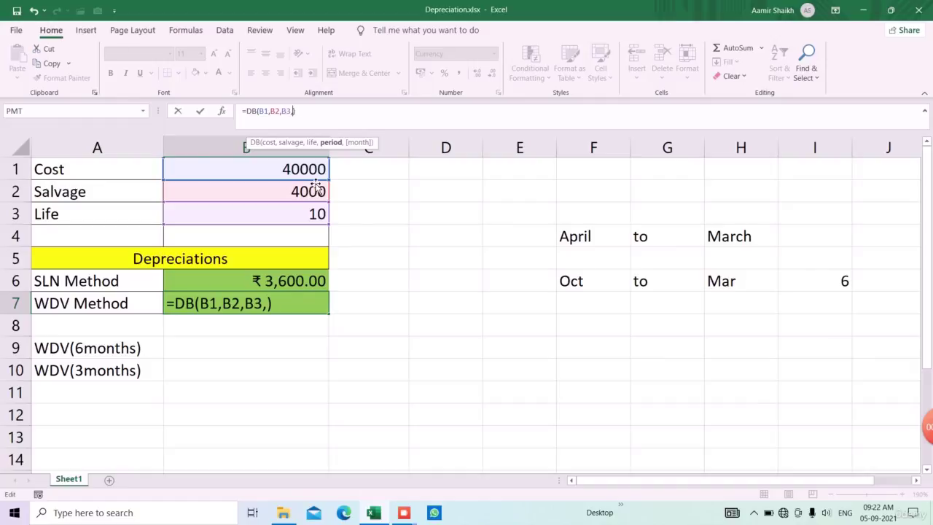
type("3")
key("Return")
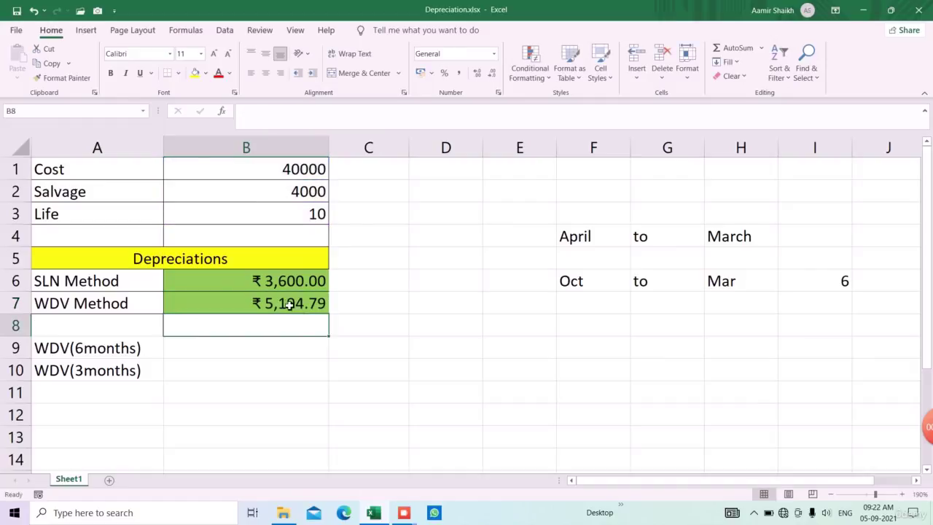
Try period 11, beyond the asset's life, in the DB formula in B7.
key("Up")
key("F2")
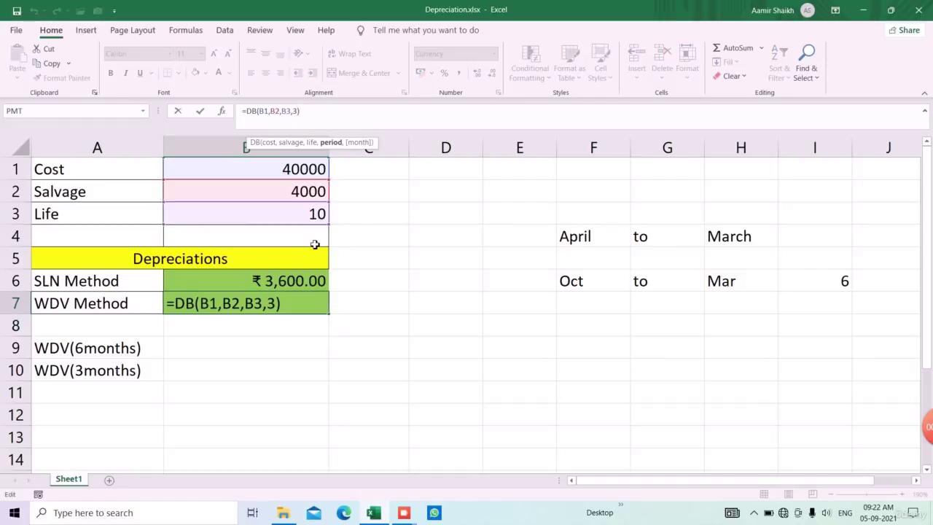
key("BackSpace")
type("11")
key("Return")
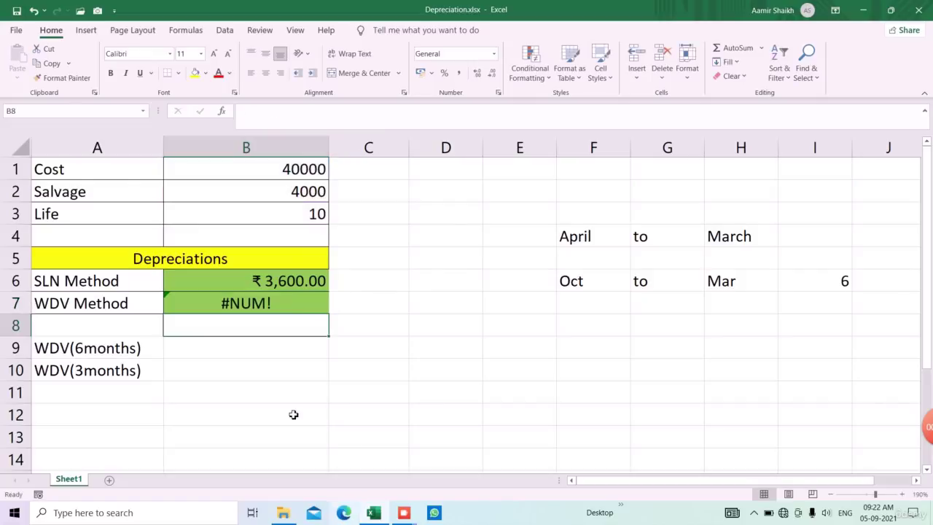
Change the period in B7's DB formula to 10, the last year of the asset's life.
left_click(297, 309)
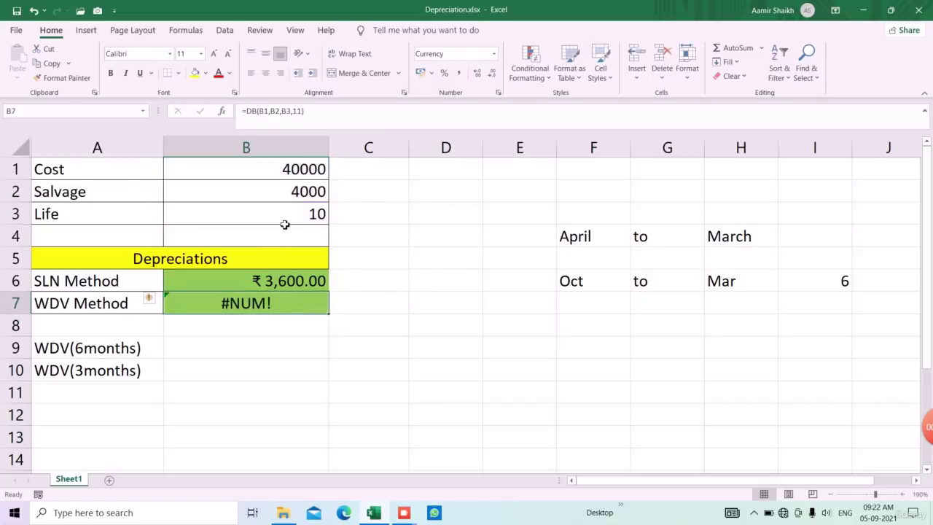
left_click(299, 110)
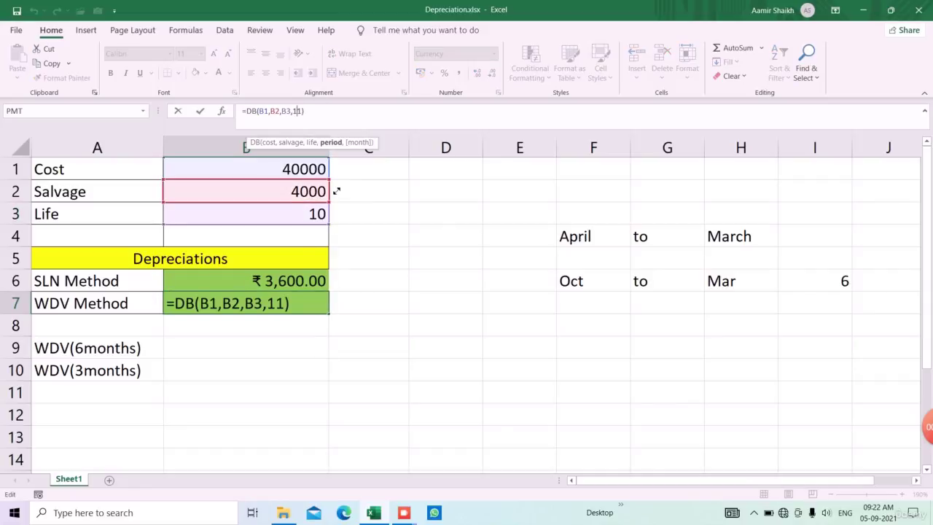
key("Delete")
type("0")
key("Return")
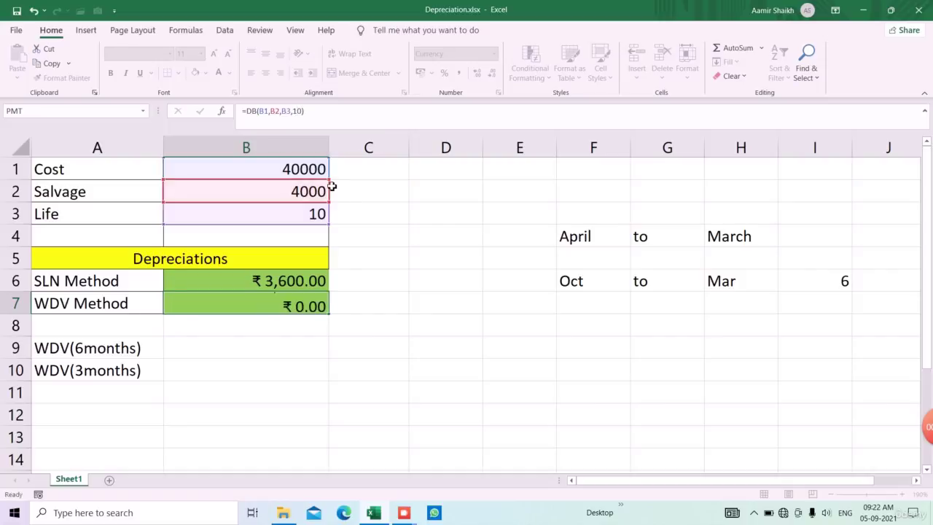
Set the period in the WDV Method formula in B7 back to 1.
left_click(293, 309)
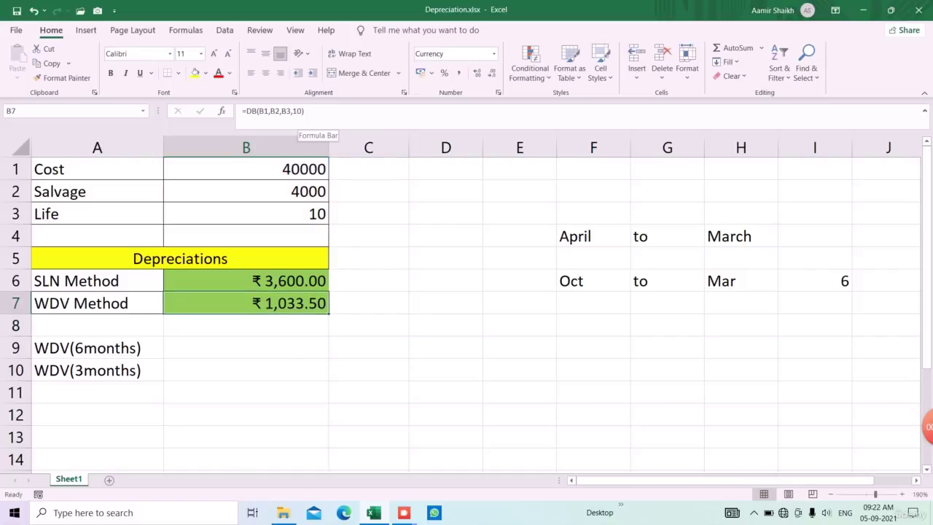
left_click(302, 111)
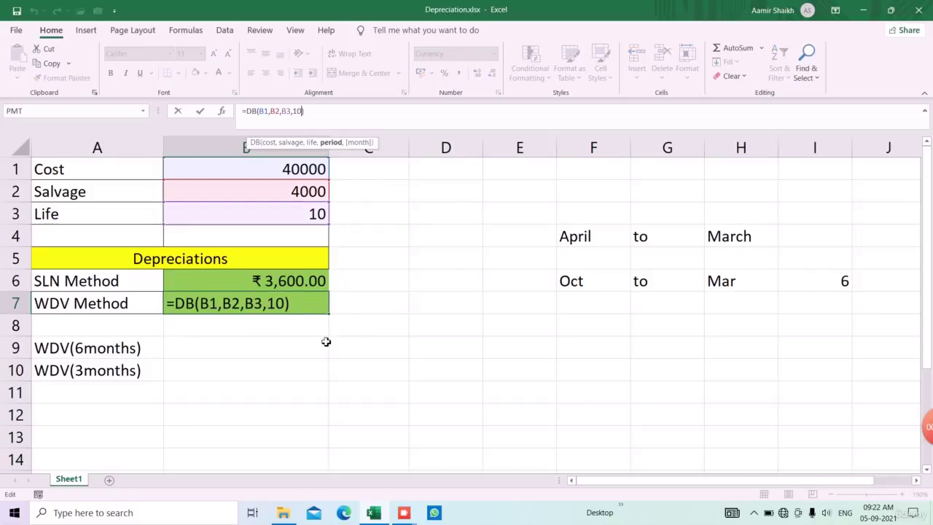
key("BackSpace")
key("Return")
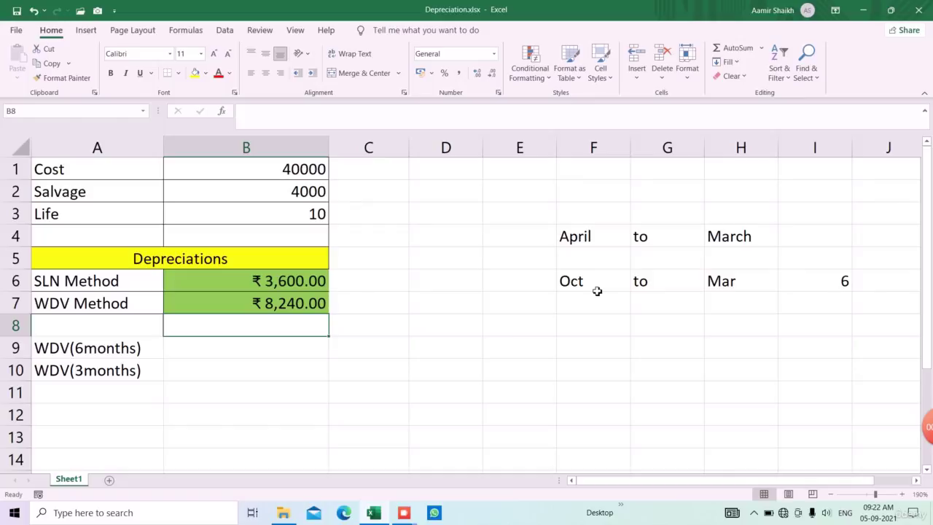
Calculate the six-month WDV depreciation in B9 with the formula =DB(B1,B2,B3,1,6).
left_click(145, 354)
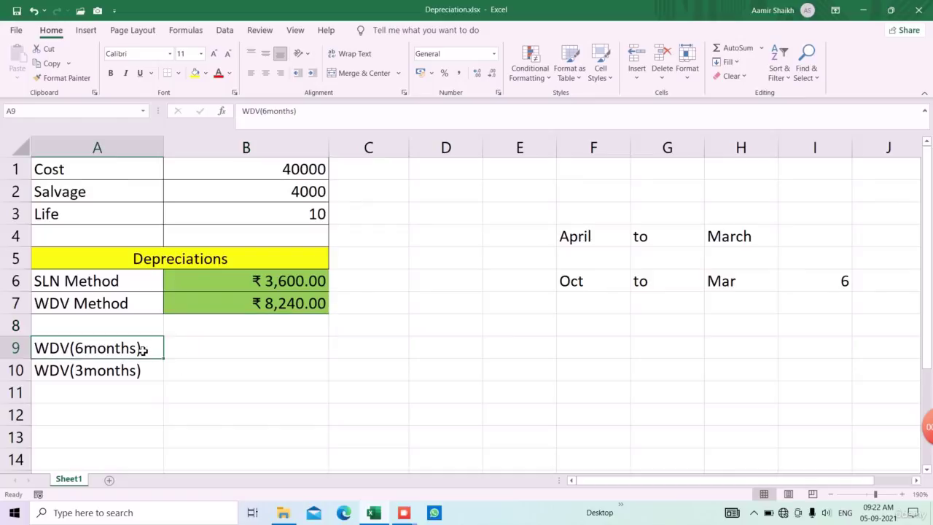
left_click(227, 349)
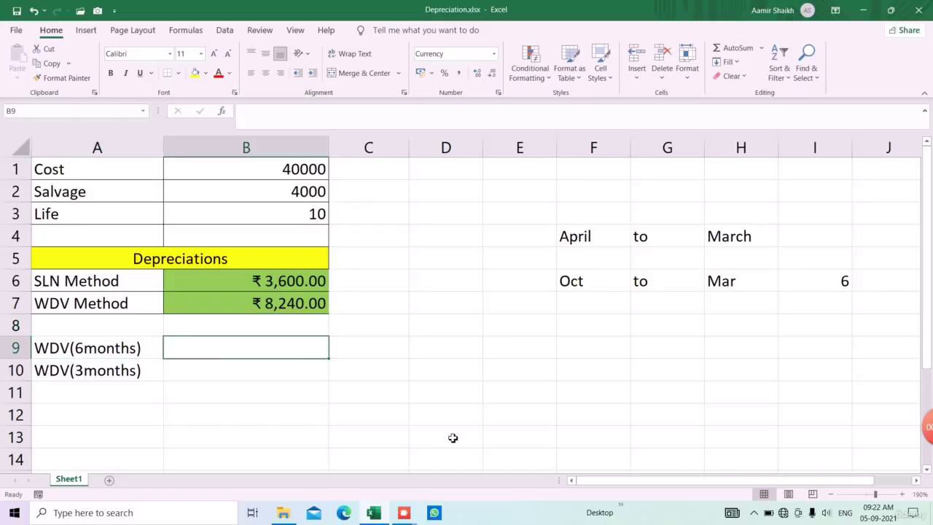
type("=db")
key("Tab")
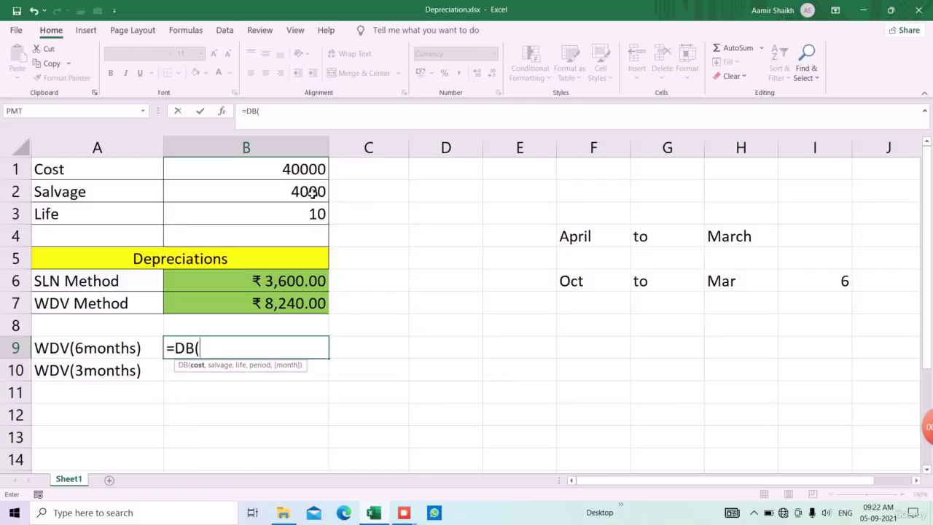
left_click(298, 170)
type(",")
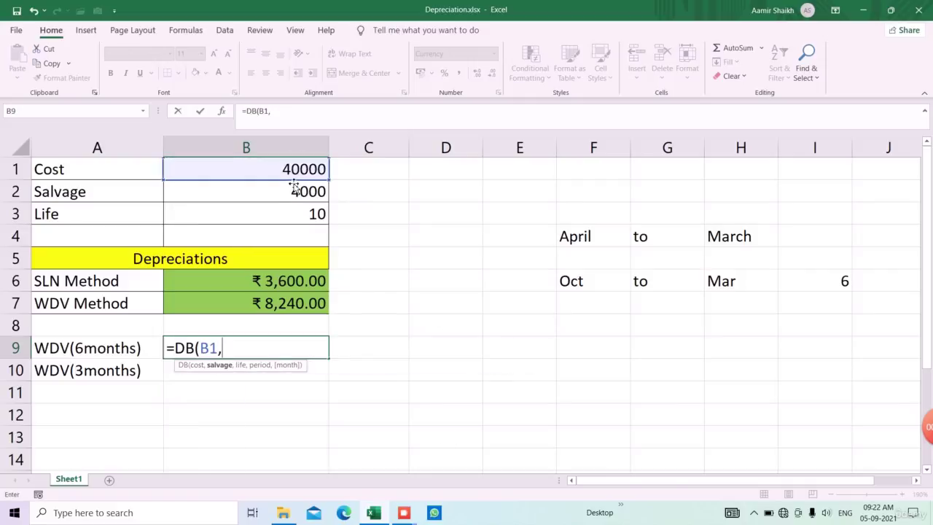
left_click(293, 190)
type(",")
left_click(289, 222)
type(",")
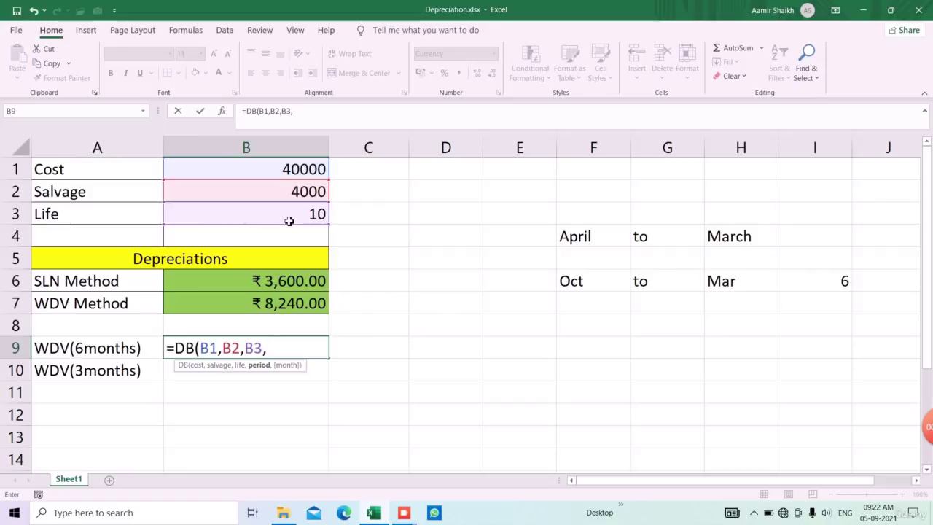
type("1,")
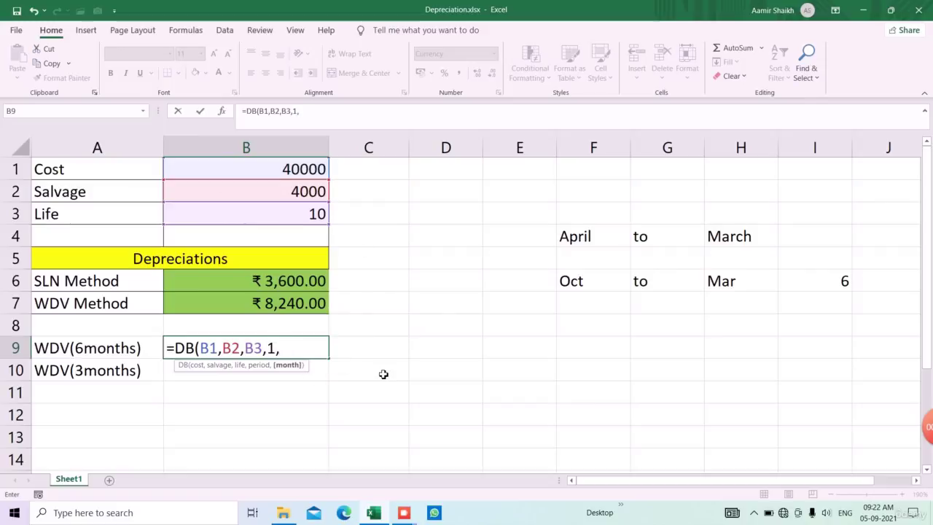
type("6)")
key("Return")
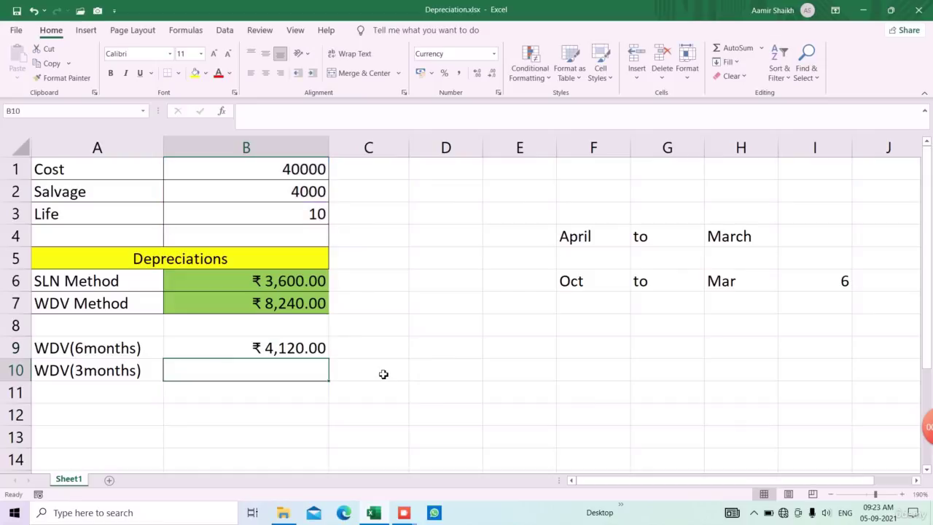
Enter the formula =DB(B1,B2,B3,3) in B10 for the three-month WDV depreciation.
left_click(346, 308)
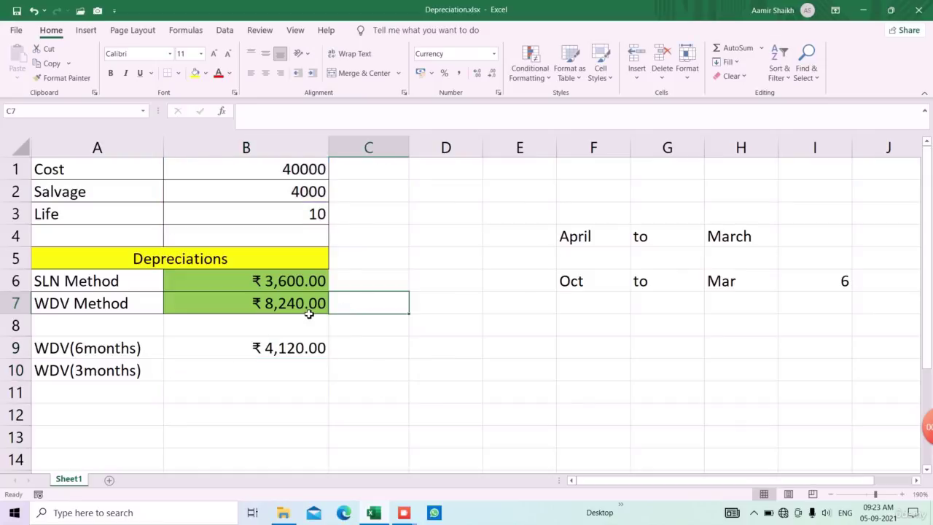
left_click(302, 374)
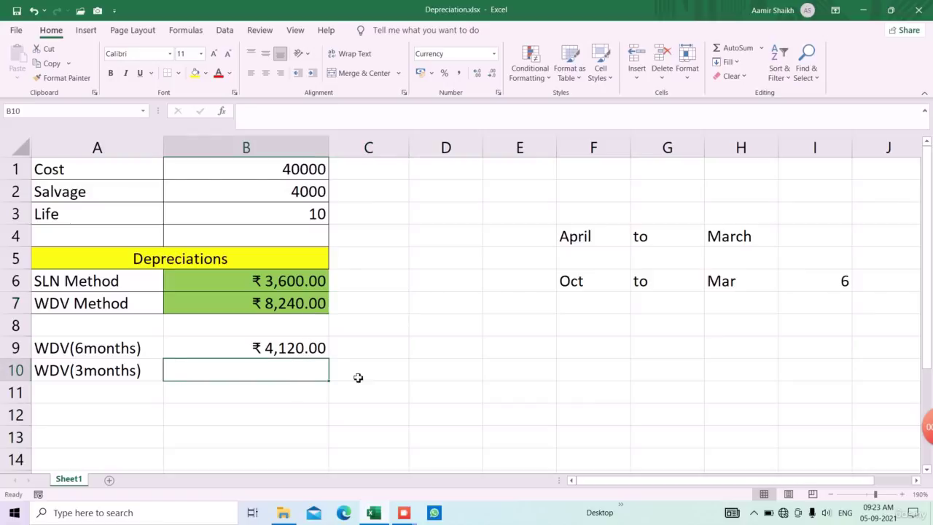
type("=DB(")
left_click(298, 169)
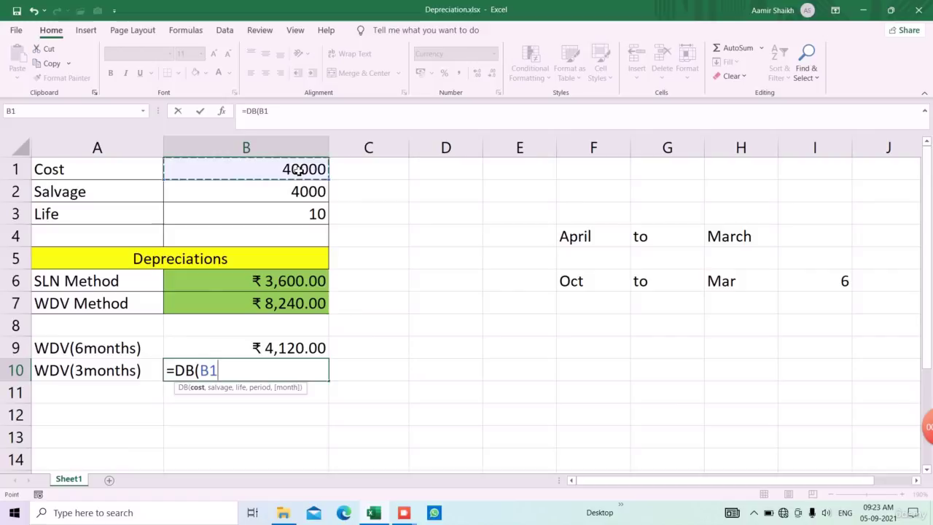
type(",")
left_click(301, 189)
type(",")
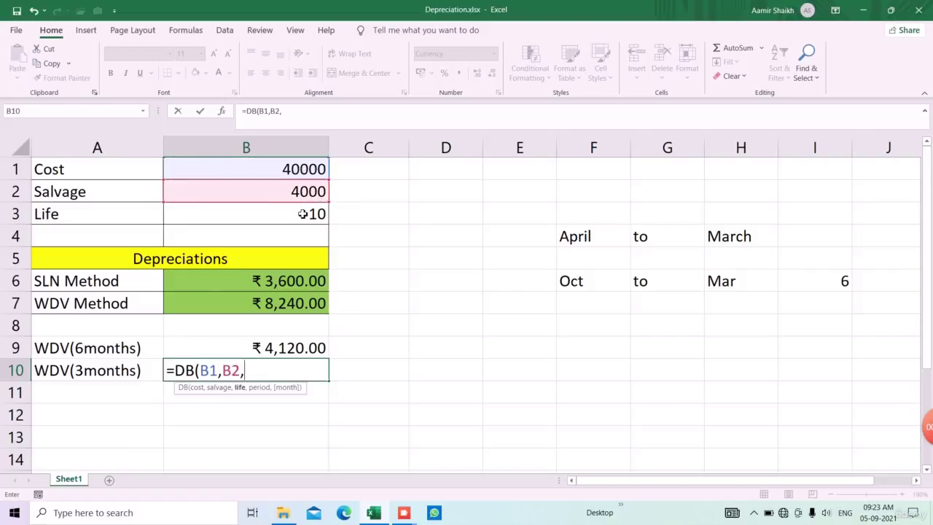
left_click(303, 213)
type(", ")
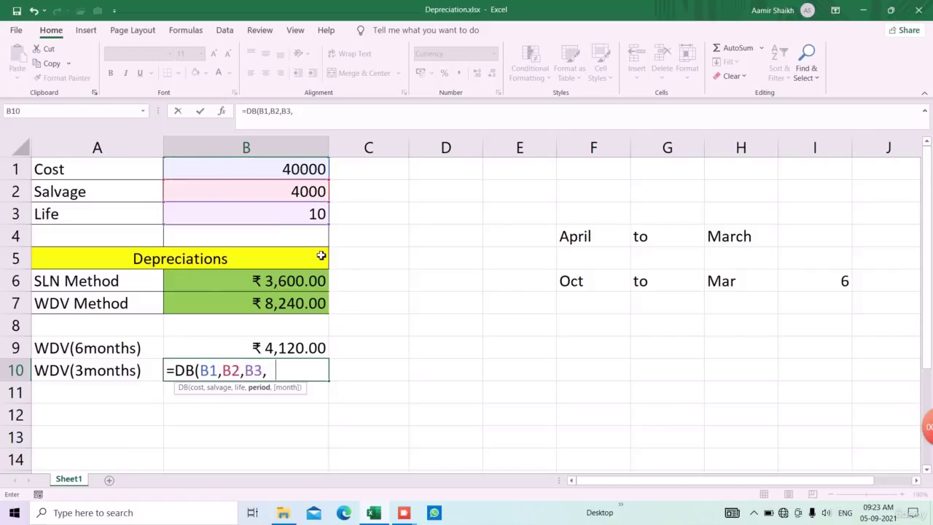
type("3)")
key("Return")
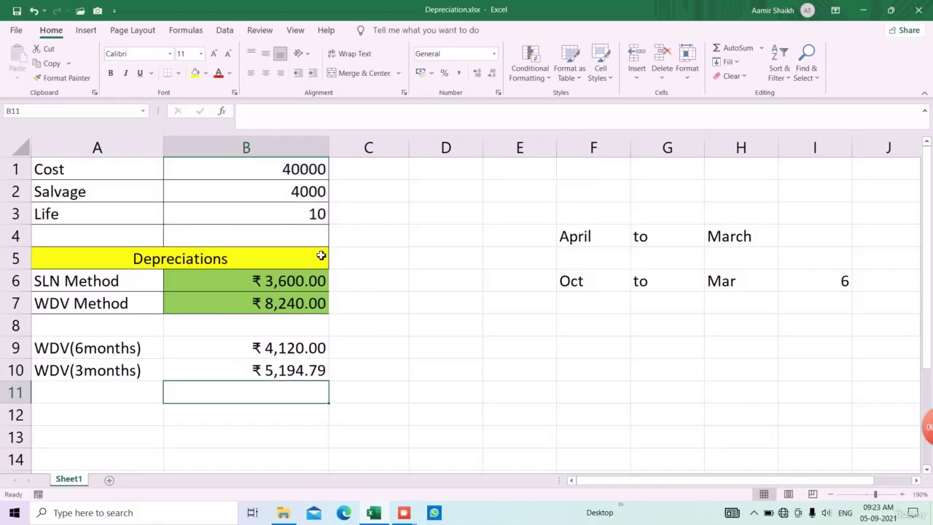
Correct the DB formula in B10 to use period 1 and 3 months, giving =DB(B1,B2,B3,1,3).
left_click(251, 370)
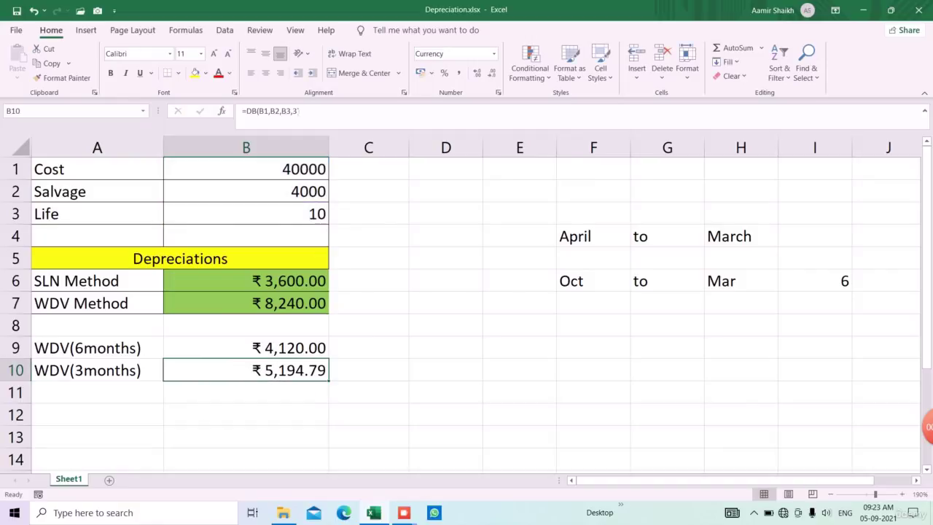
key("F2")
key("Left")
key("BackSpace")
type("1")
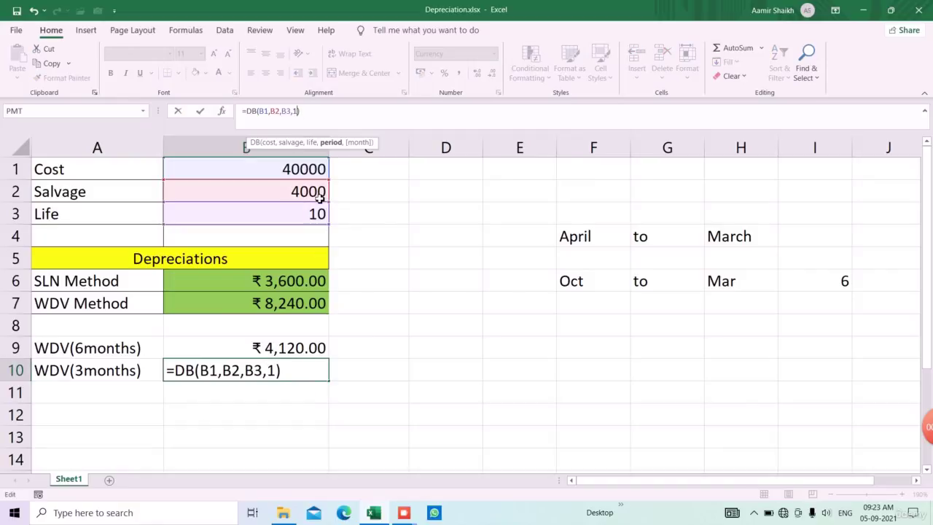
type(",3")
key("Return")
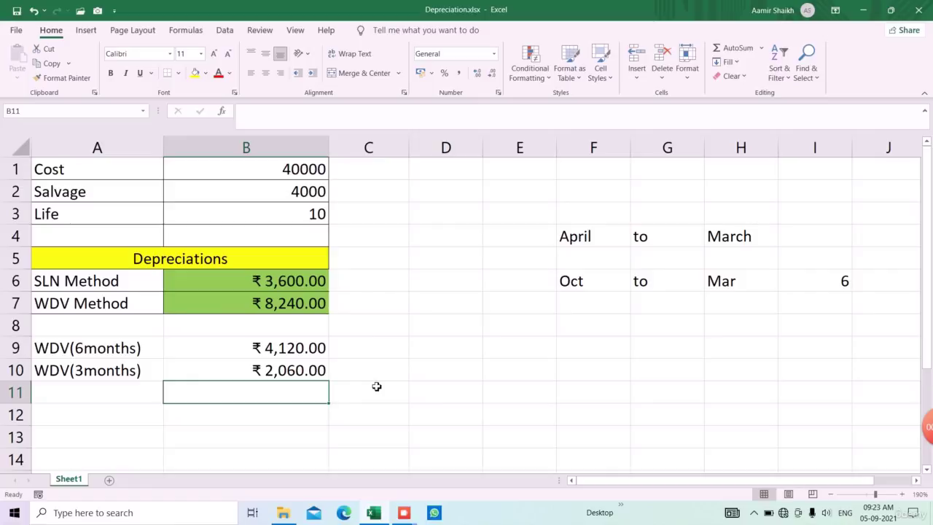
left_click_drag(593, 235, 731, 294)
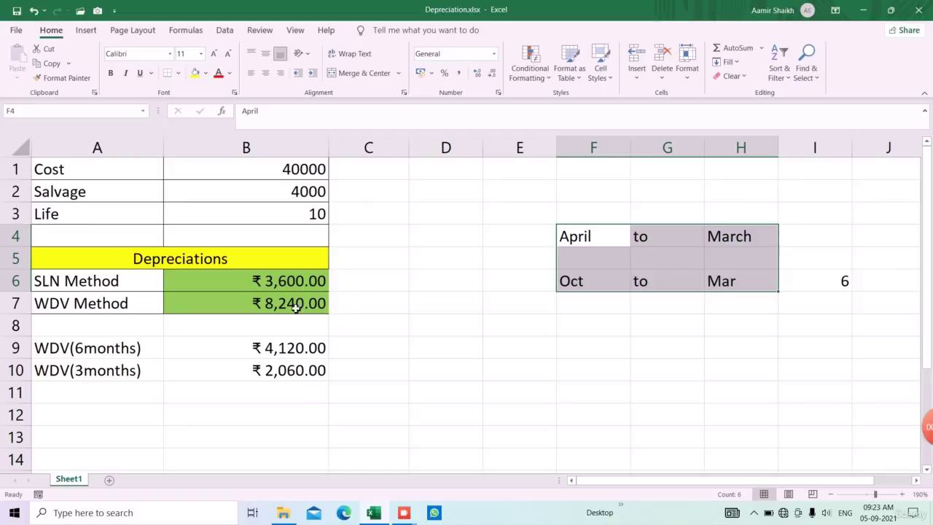
left_click(302, 290)
left_click(303, 302)
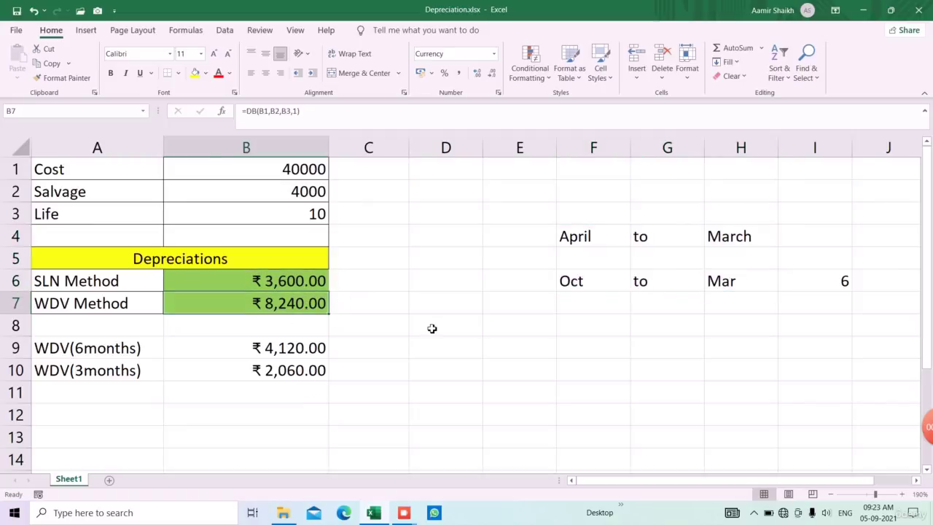
left_click(405, 512)
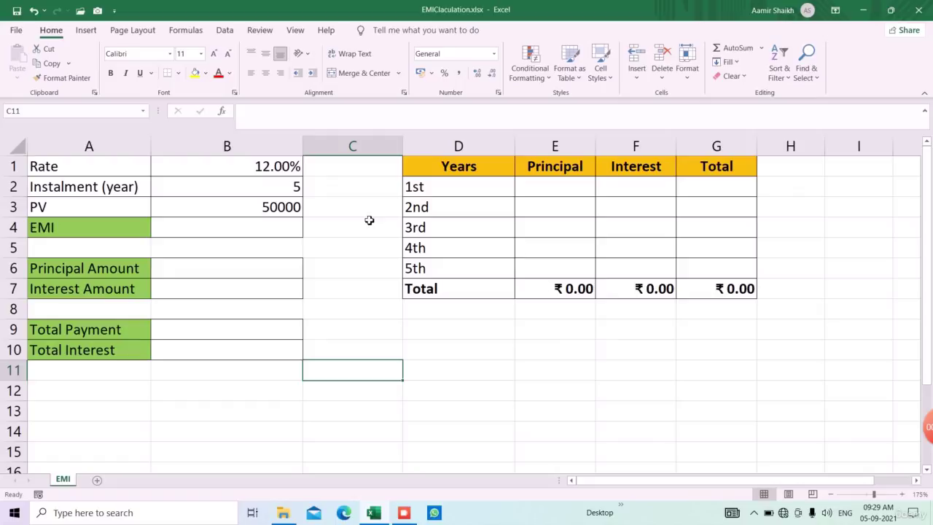
left_click(250, 173)
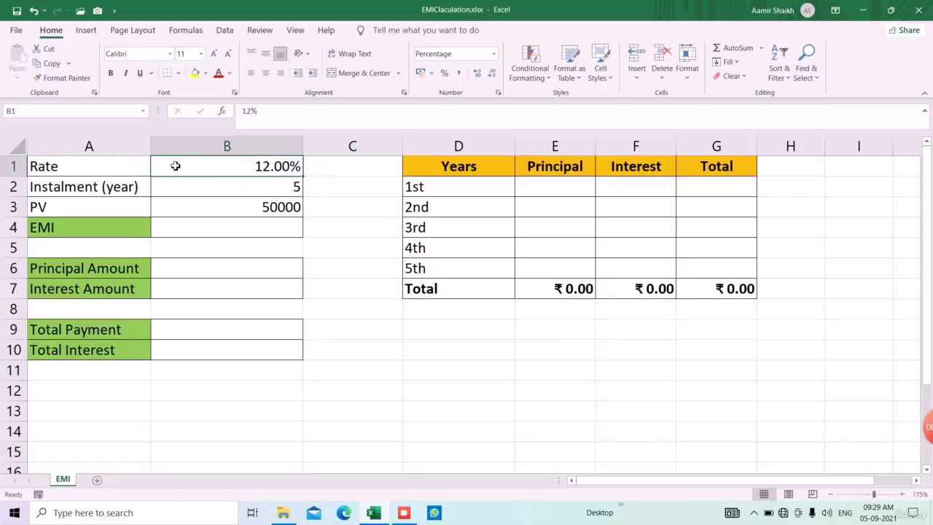
left_click(191, 186)
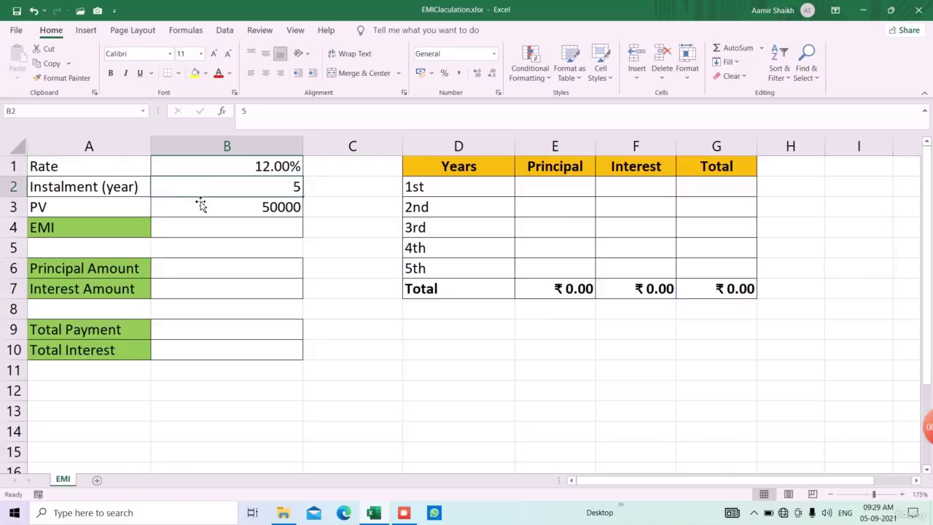
left_click(205, 211)
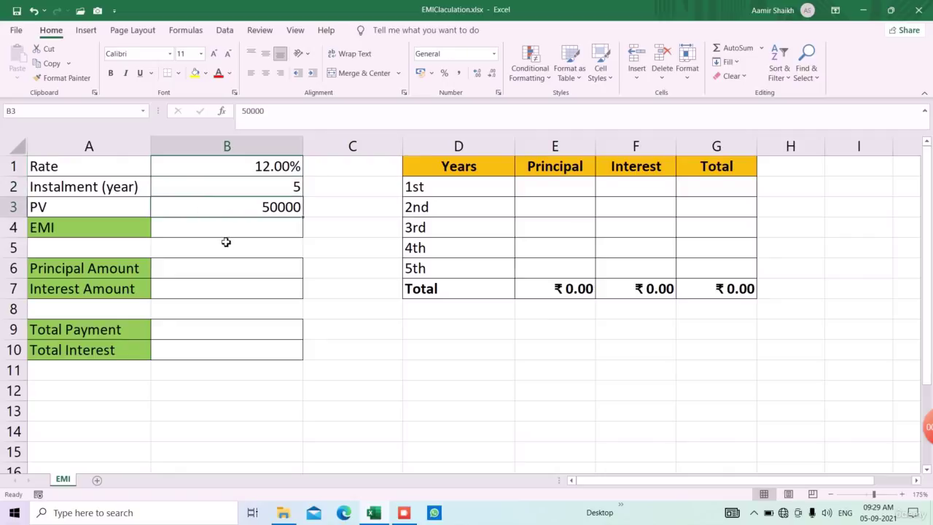
Calculate the yearly EMI in B4 from the rate, instalment years and negative PV with the formula =PMT(B1,B2,-B3).
left_click(233, 230)
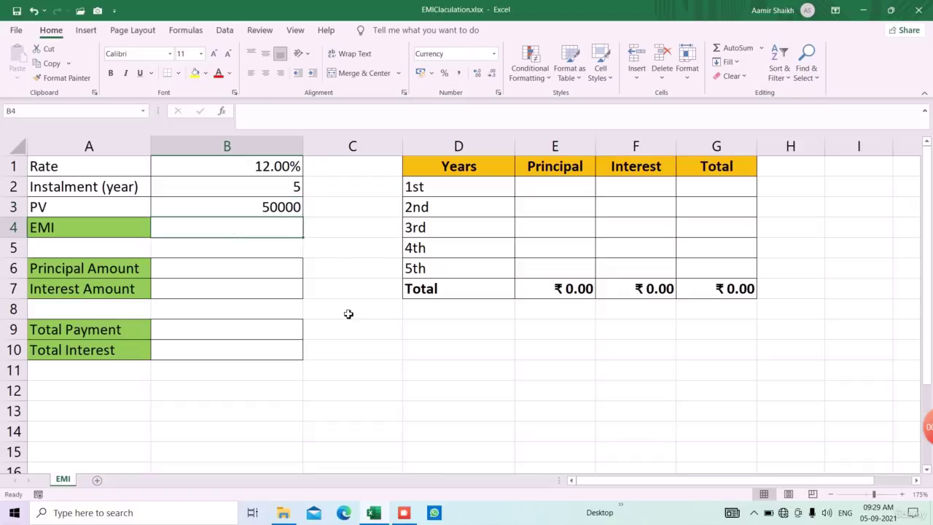
type("=omt")
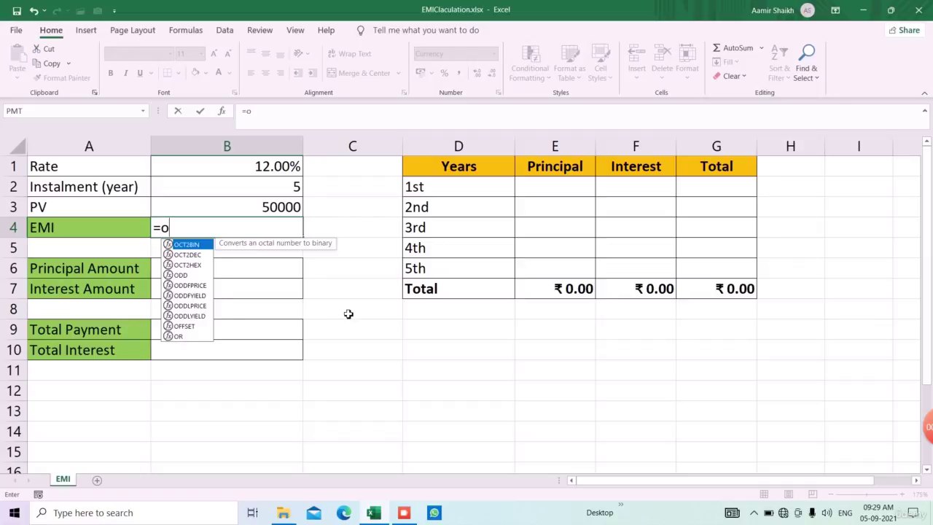
key("Tab")
key("Left")
type("=pm")
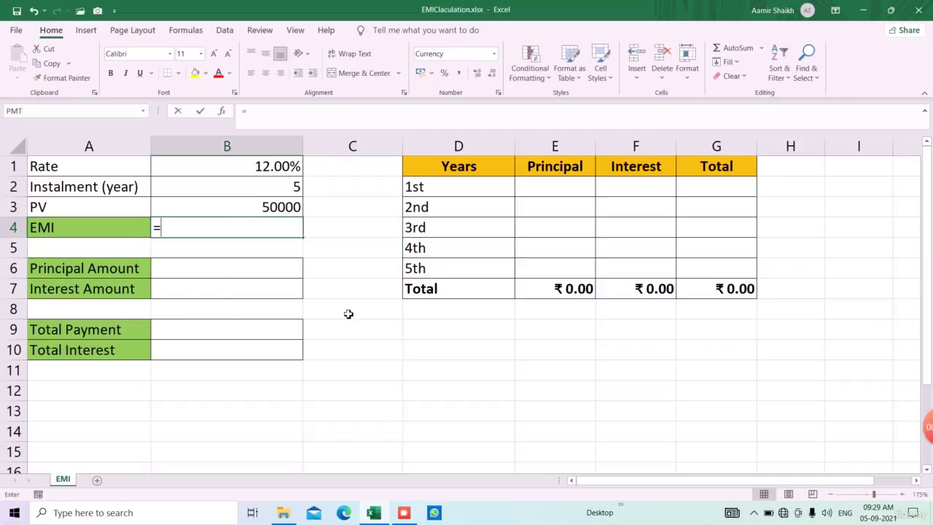
key("Tab")
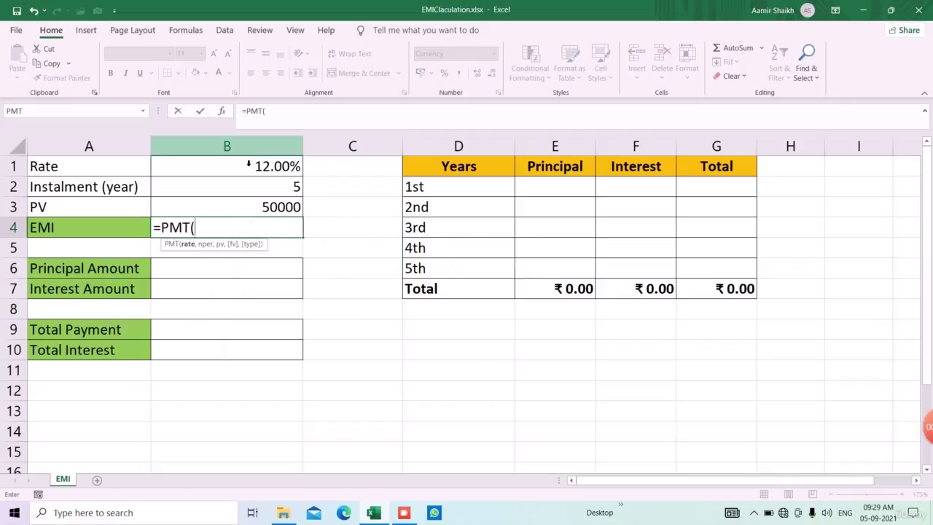
left_click(248, 168)
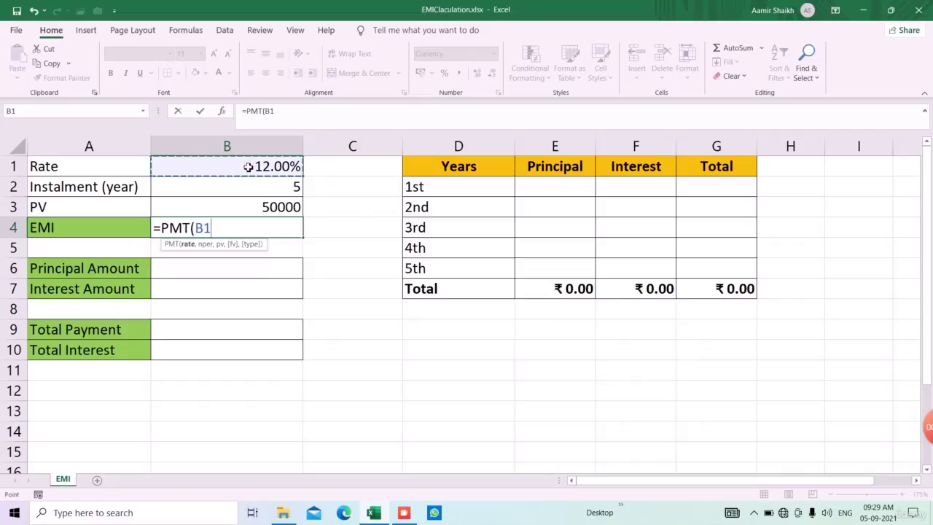
type(",")
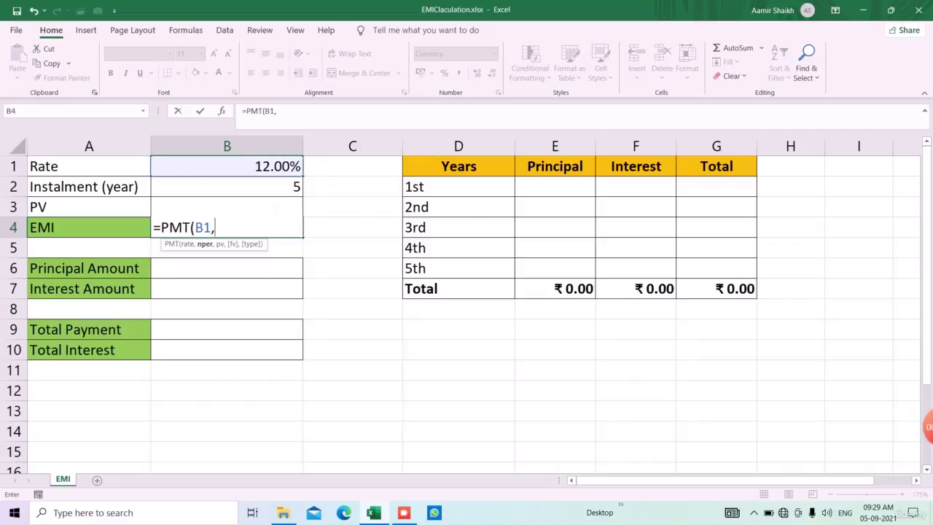
left_click(271, 190)
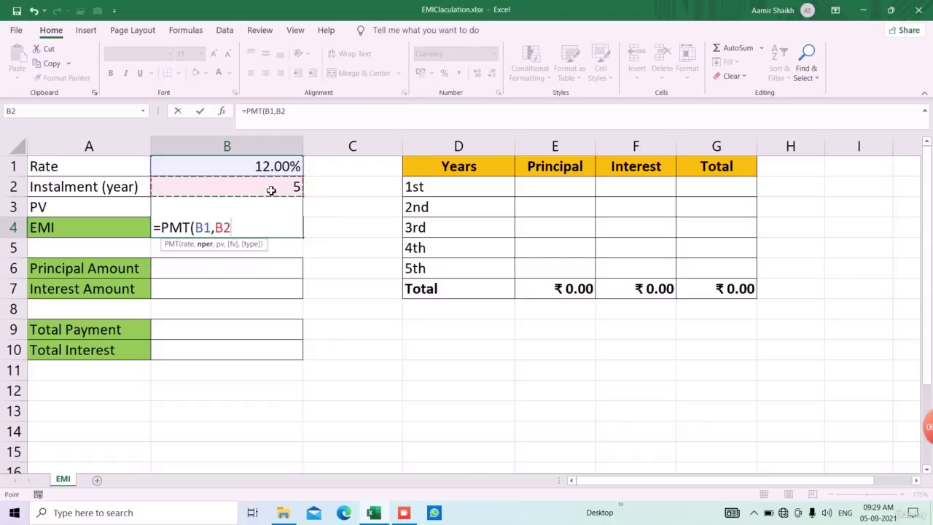
type(",")
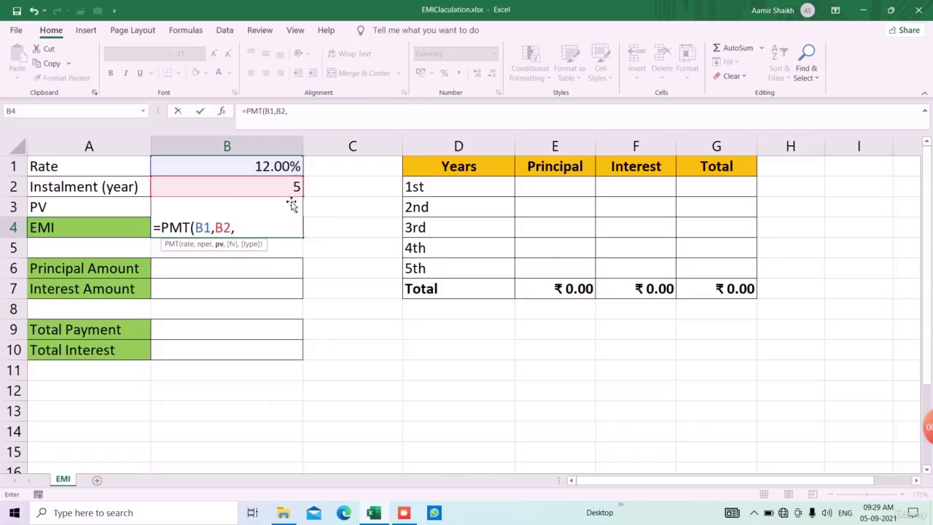
type("-")
key("Up")
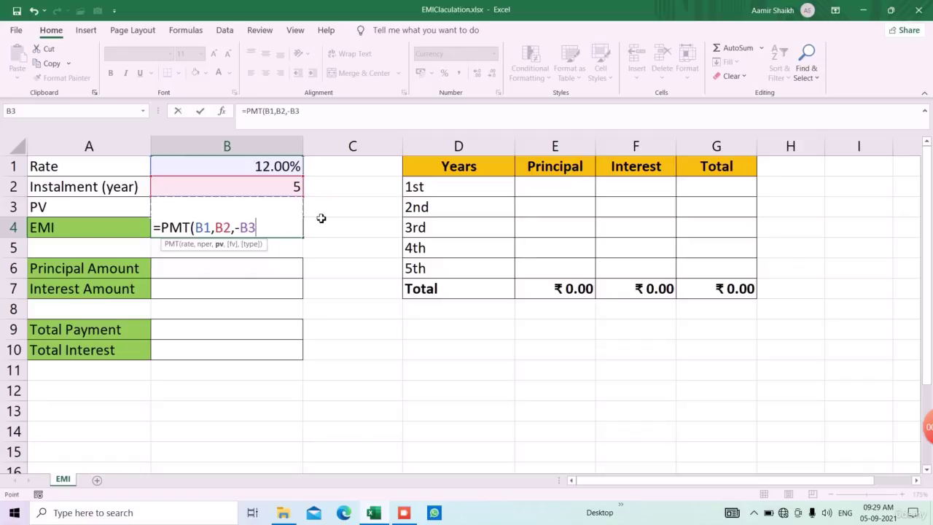
type(")")
key("Return")
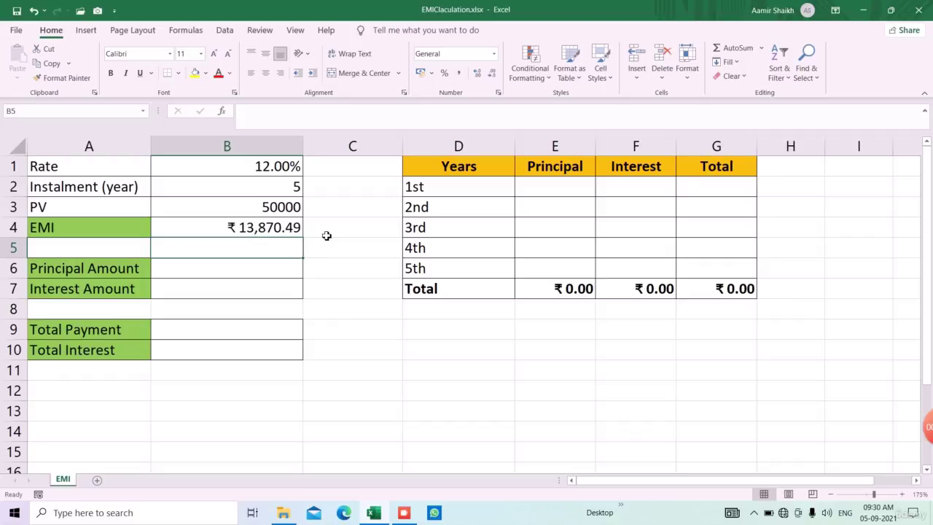
Calculate the first year's principal amount in B6 with the formula =PPMT(B1,1,B2,-B3).
left_click(301, 230)
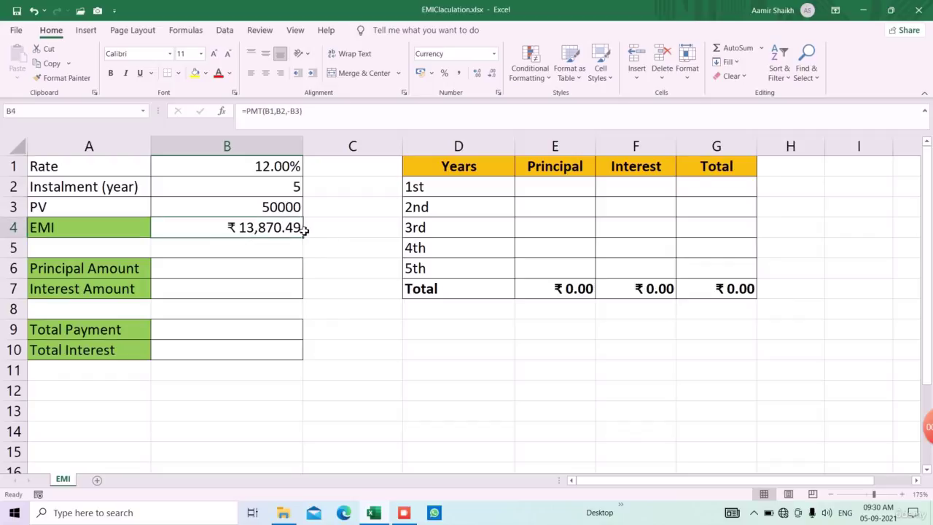
left_click(274, 271)
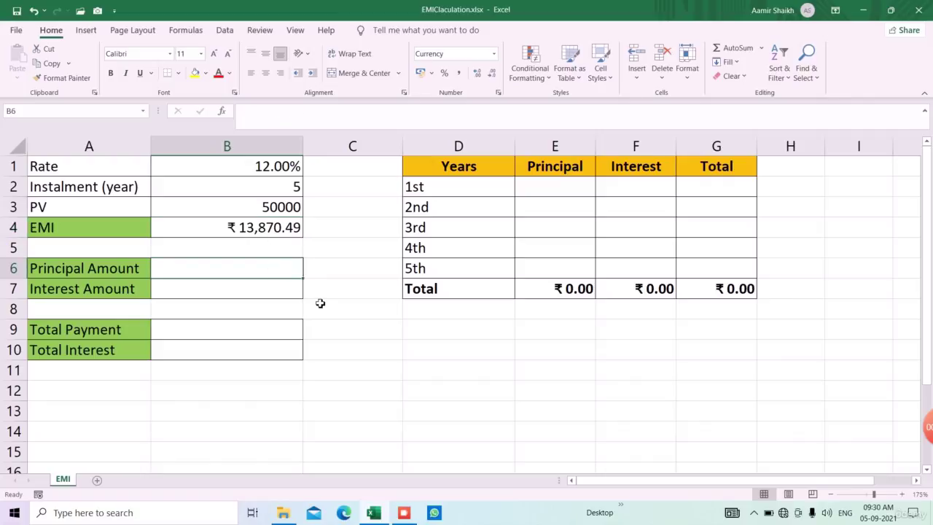
type("=ppmt")
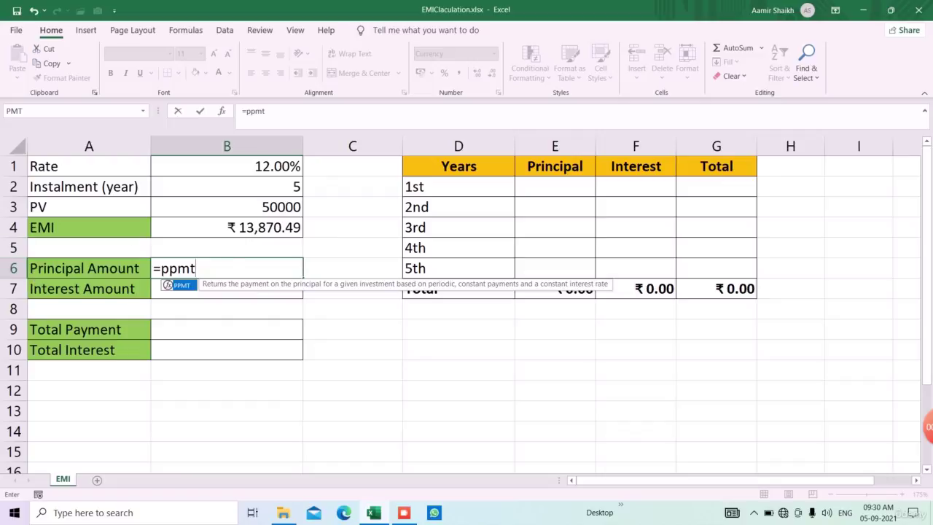
double_click(168, 284)
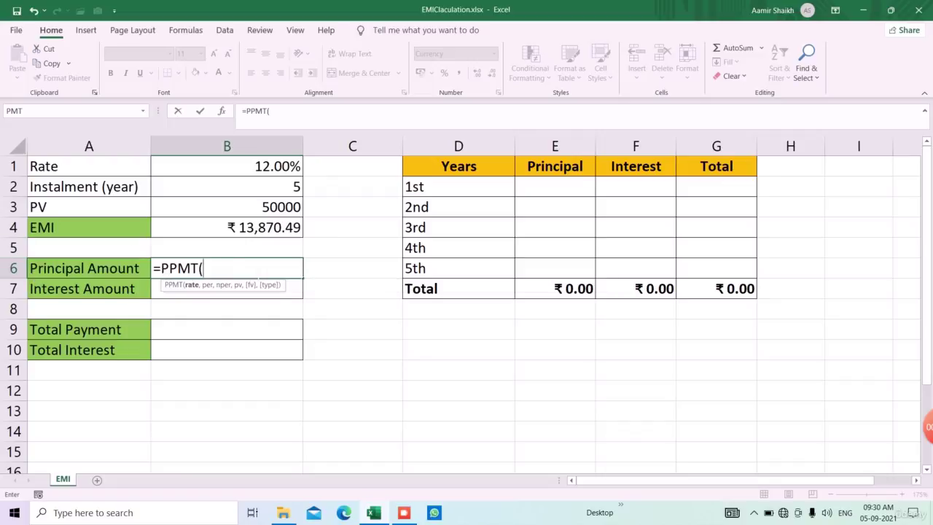
left_click(262, 168)
type(",")
left_click(260, 190)
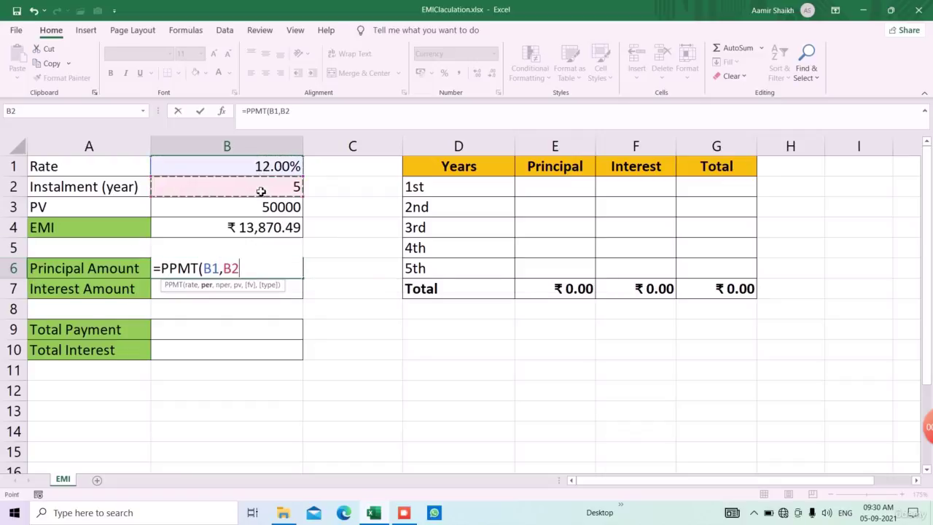
key("BackSpace")
key("BackSpace")
type("1")
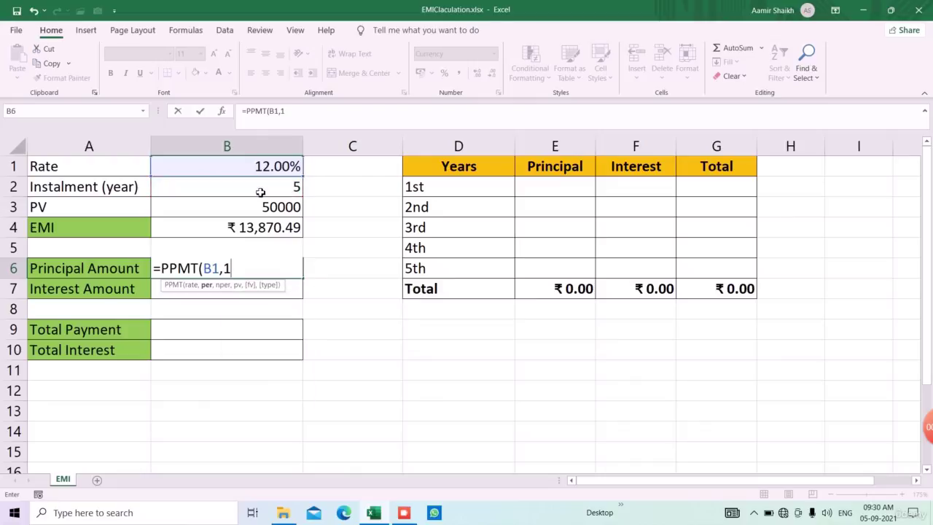
type(",")
left_click(260, 192)
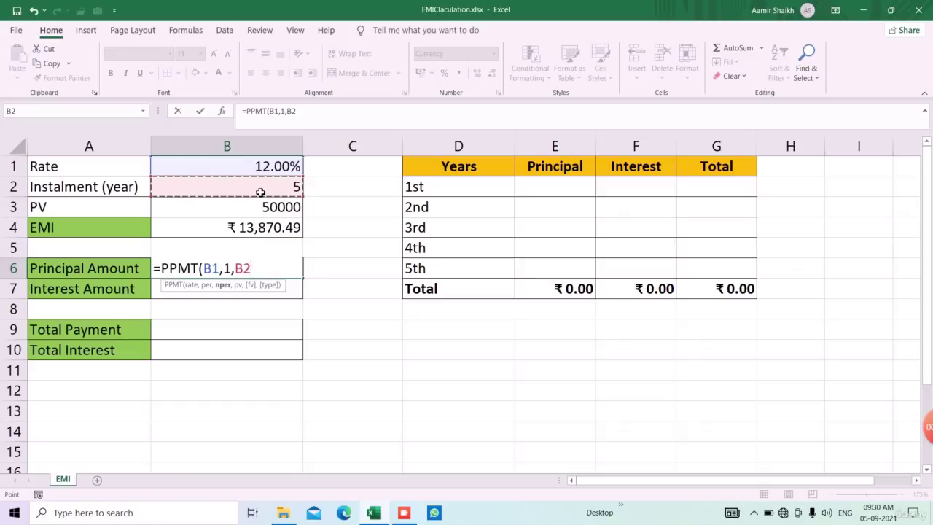
type(",-")
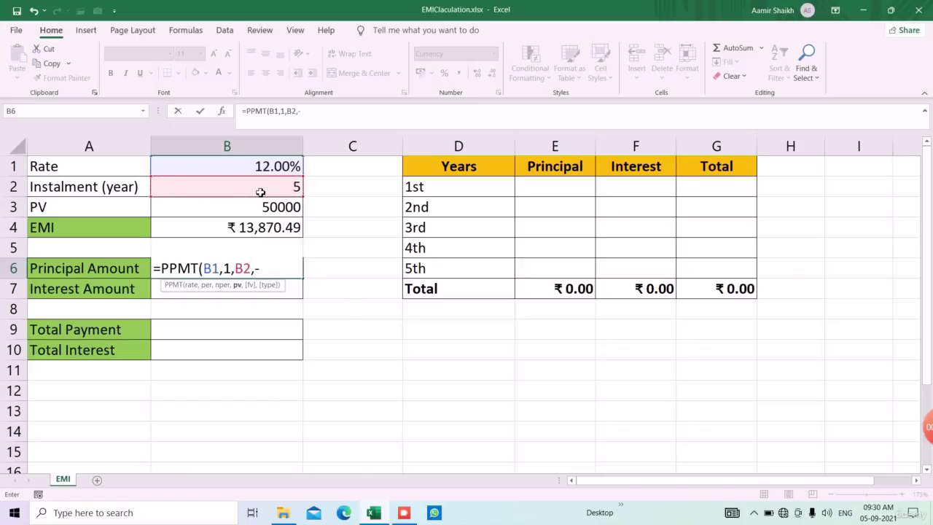
left_click(271, 217)
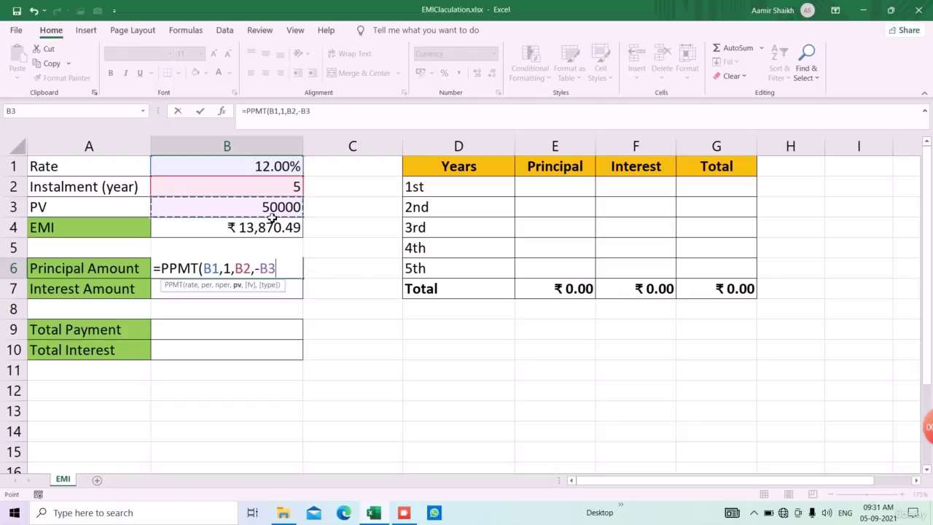
type(")")
key("Return")
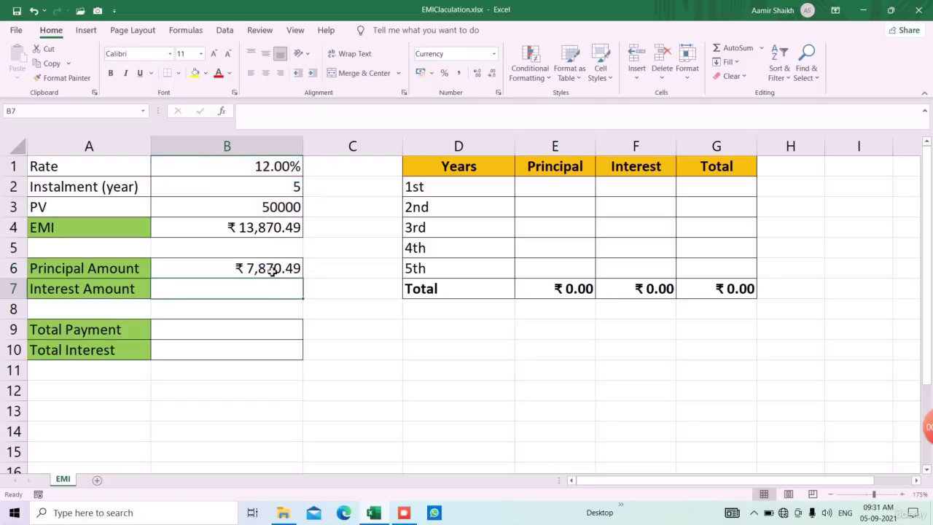
Try the EMI formula in B4 without the minus sign before B3, and undo that change.
left_click(290, 227)
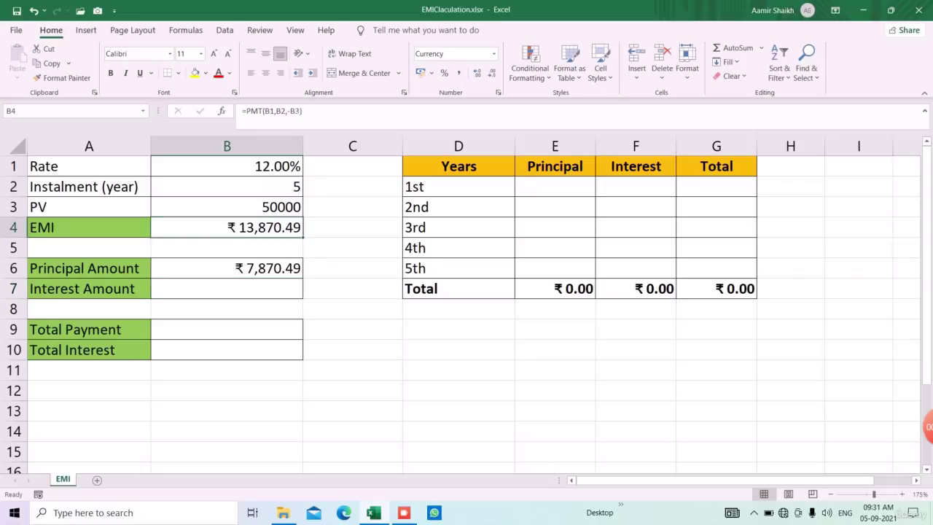
left_click(290, 110)
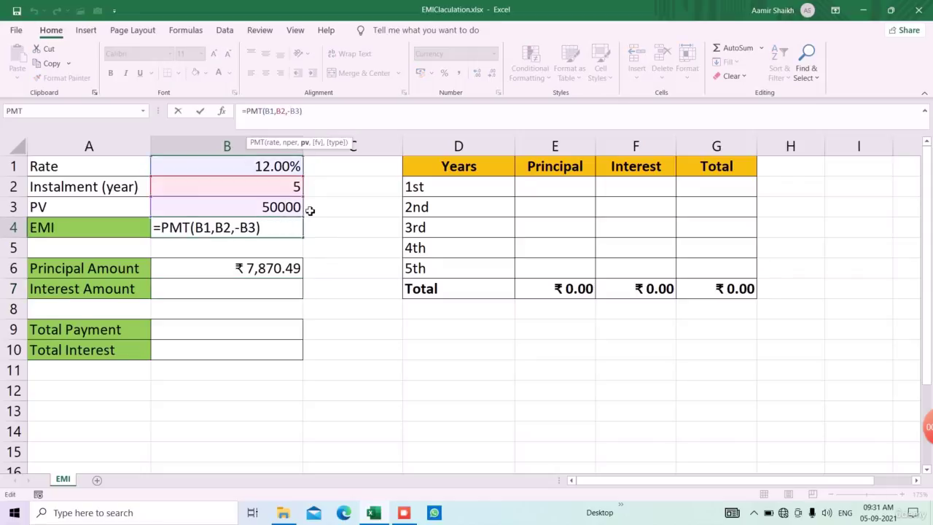
key("BackSpace")
key("Return")
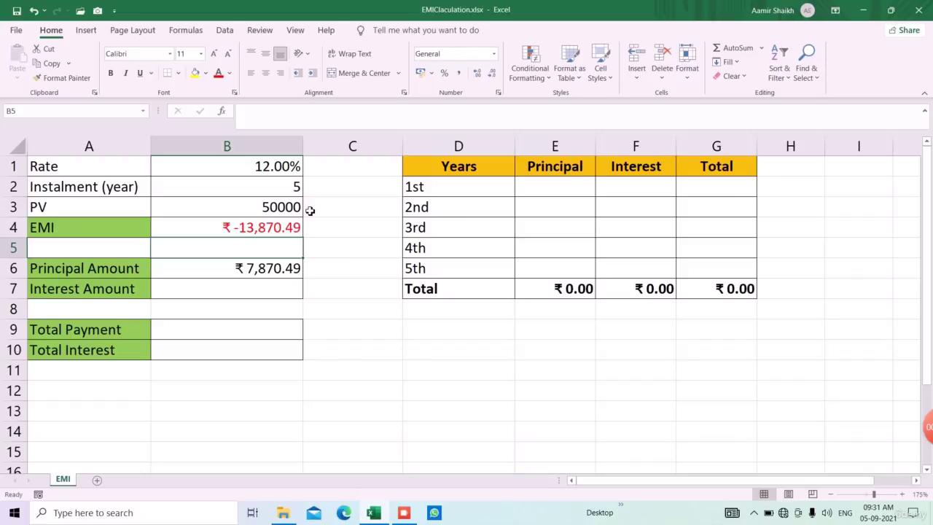
key("ctrl+z")
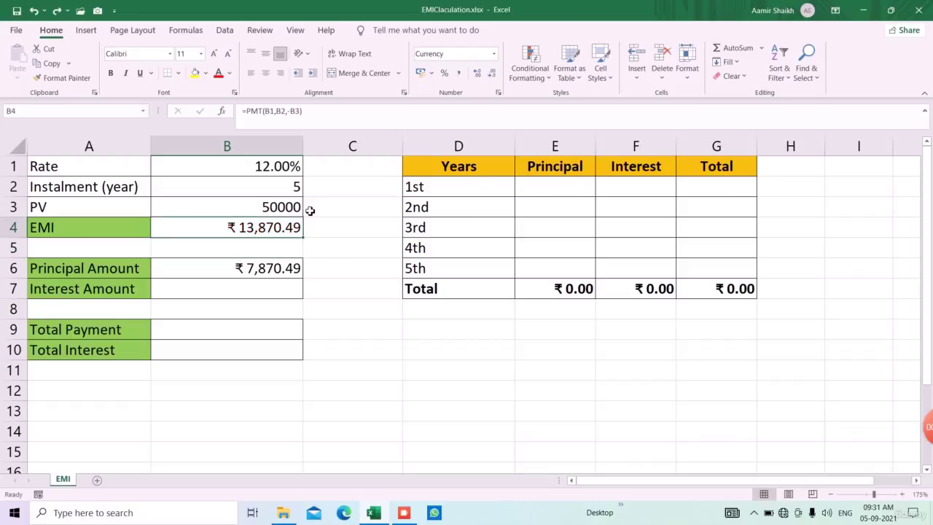
Calculate the first year's interest amount in B7 with the formula =IPMT(B1,1,B2,-B3).
left_click(284, 296)
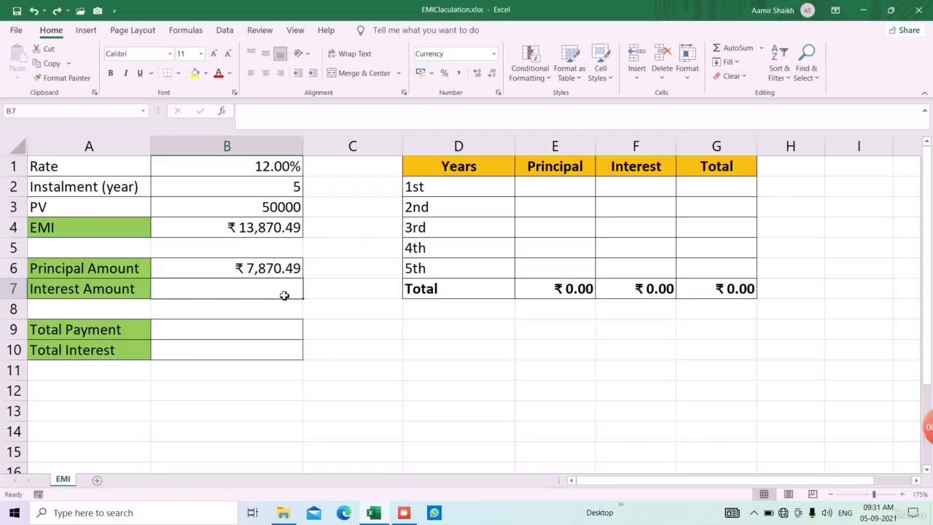
type("=")
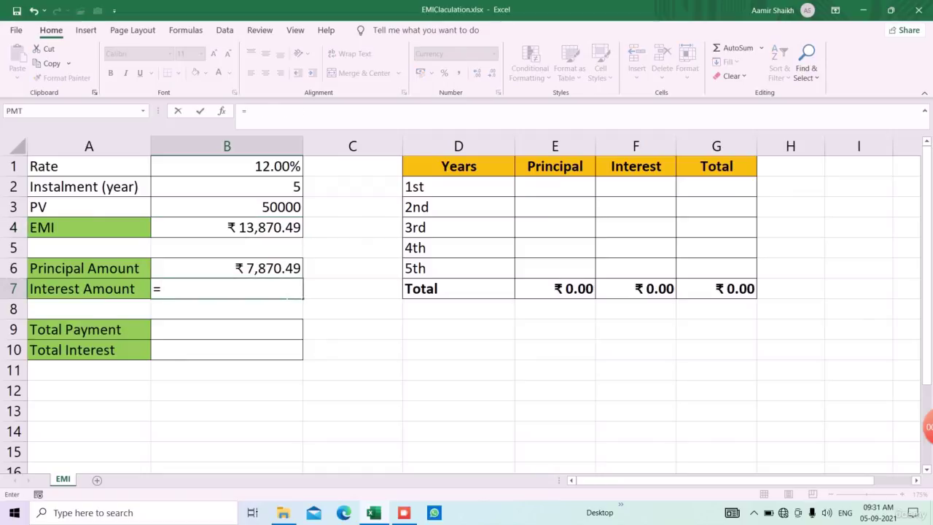
type("ipmt")
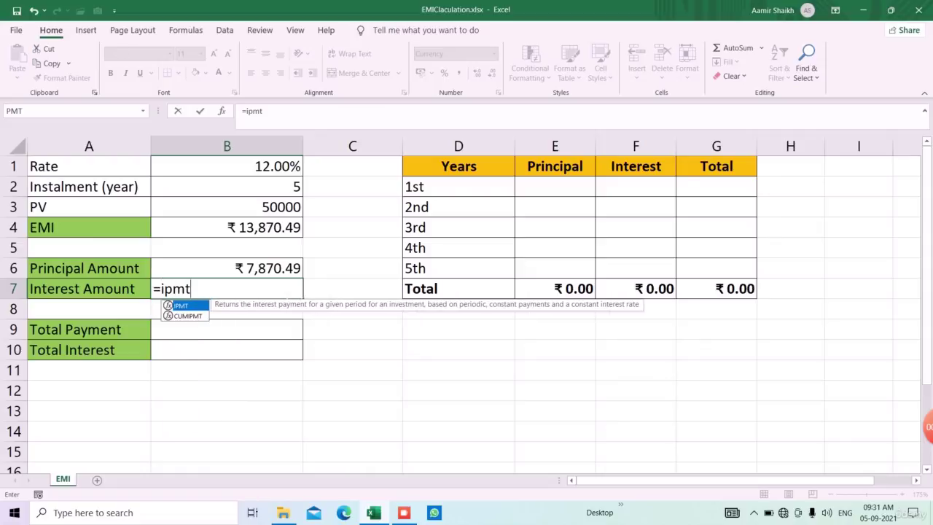
key("Tab")
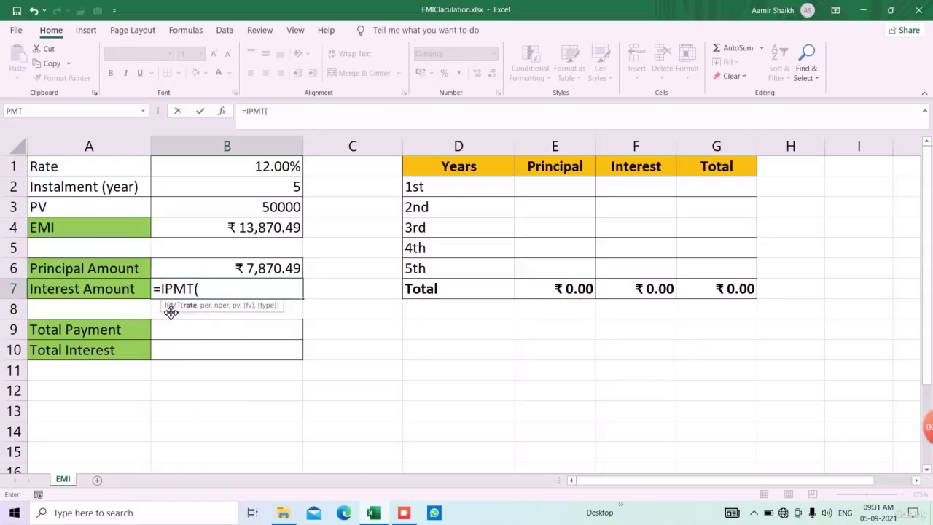
left_click(255, 167)
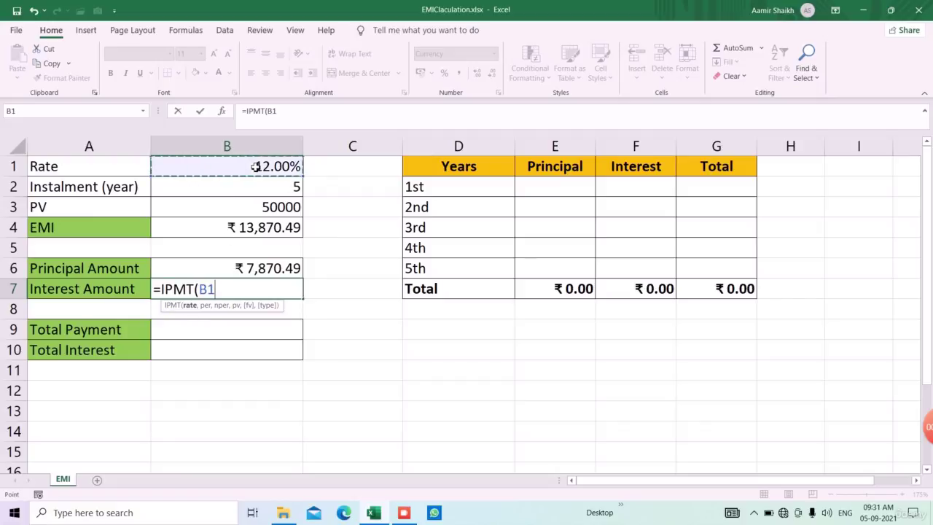
type(",1,")
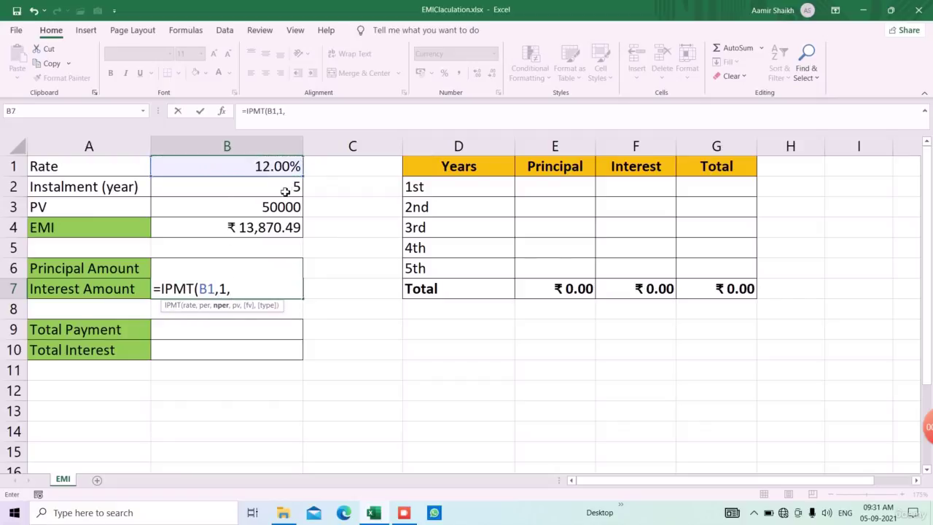
left_click(285, 189)
type(",-")
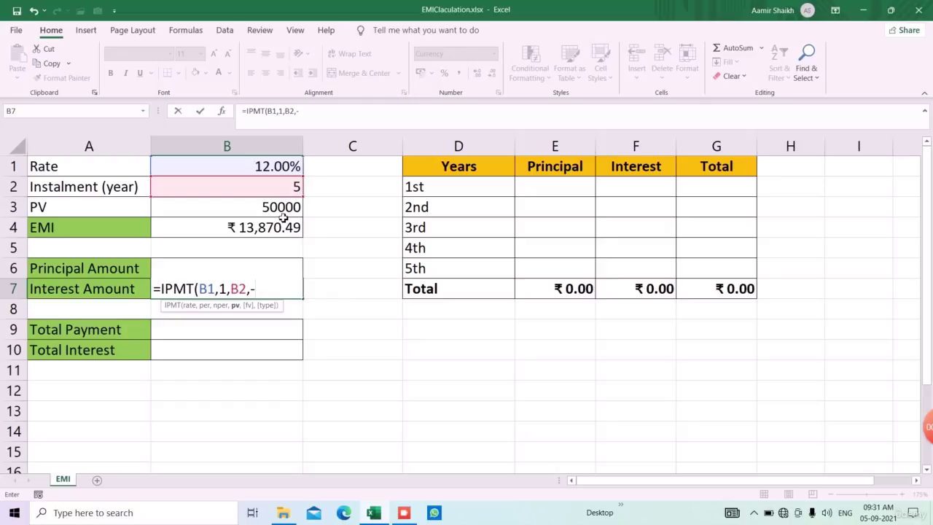
left_click(284, 217)
type(")")
key("Return")
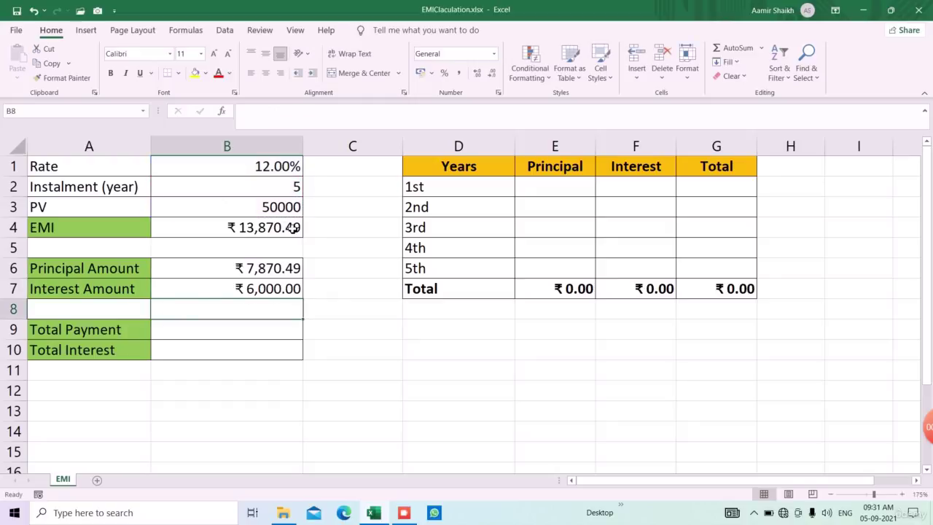
Check the sum of the interest and principal amounts in C7 with =B7+B6, and clear the cell again.
left_click(325, 290)
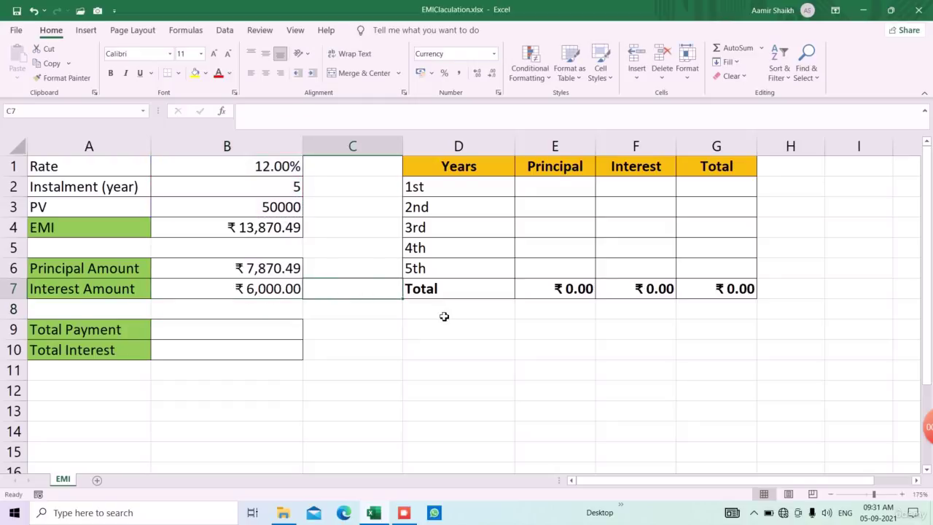
type("=")
key("Left")
type("+")
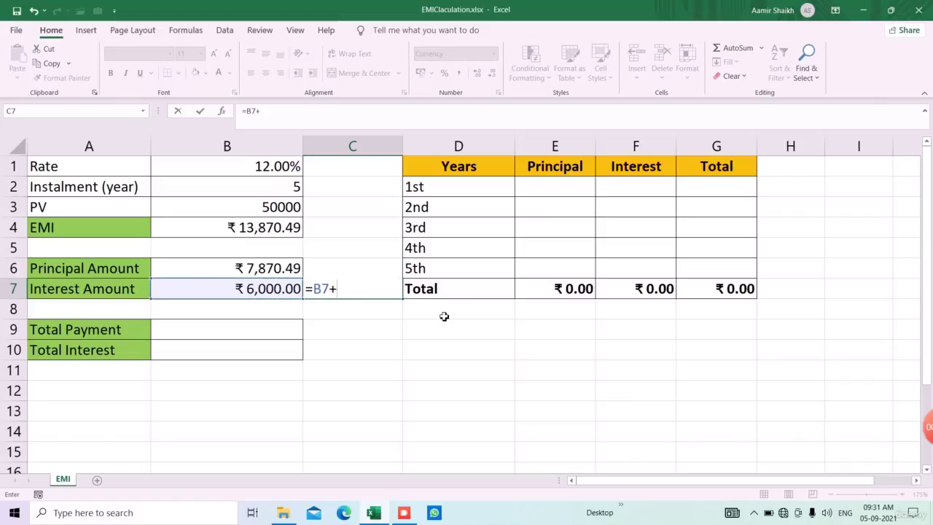
key("Up")
key("Left")
key("Return")
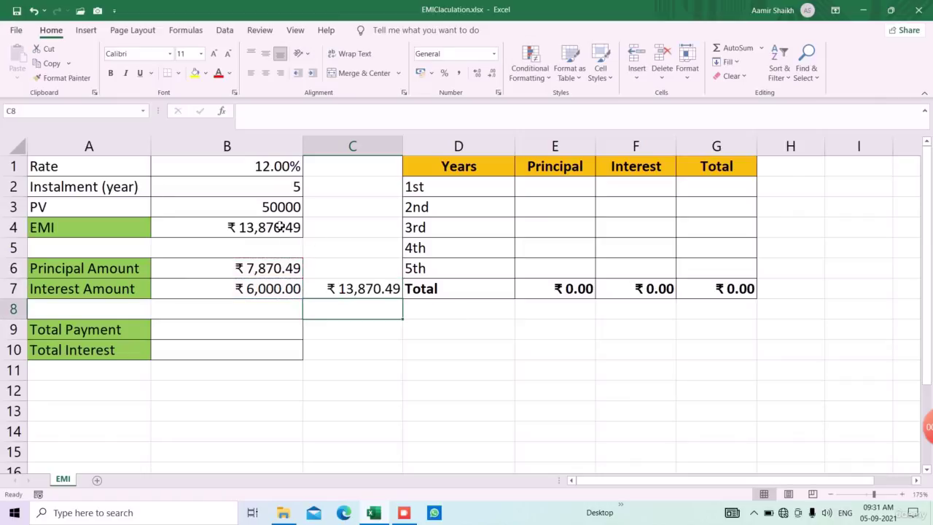
left_click(357, 297)
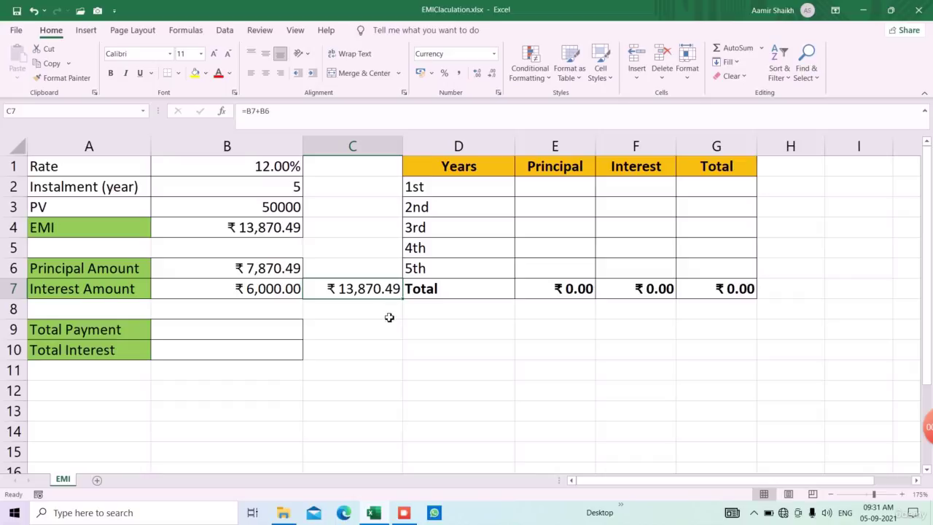
key("Delete")
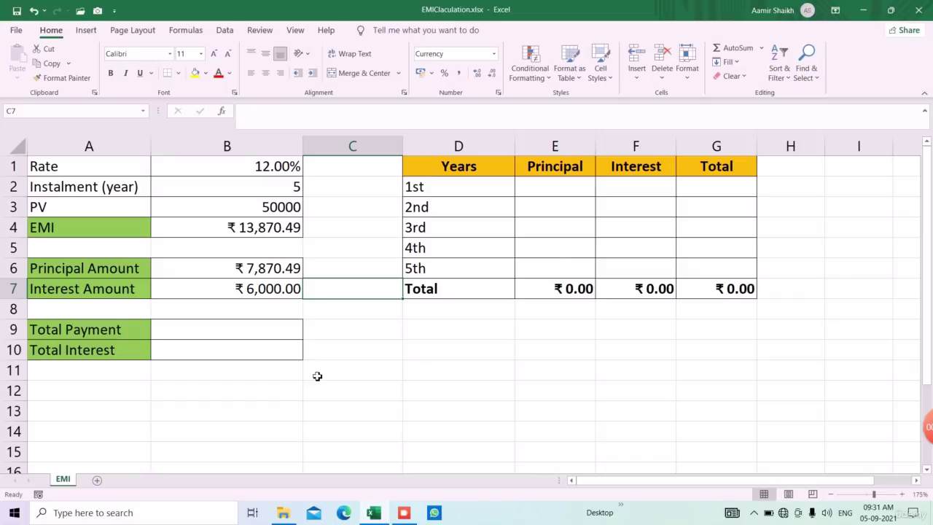
Calculate the total payment in B9 by multiplying the EMI by the instalment years with =B4*B2.
left_click(259, 333)
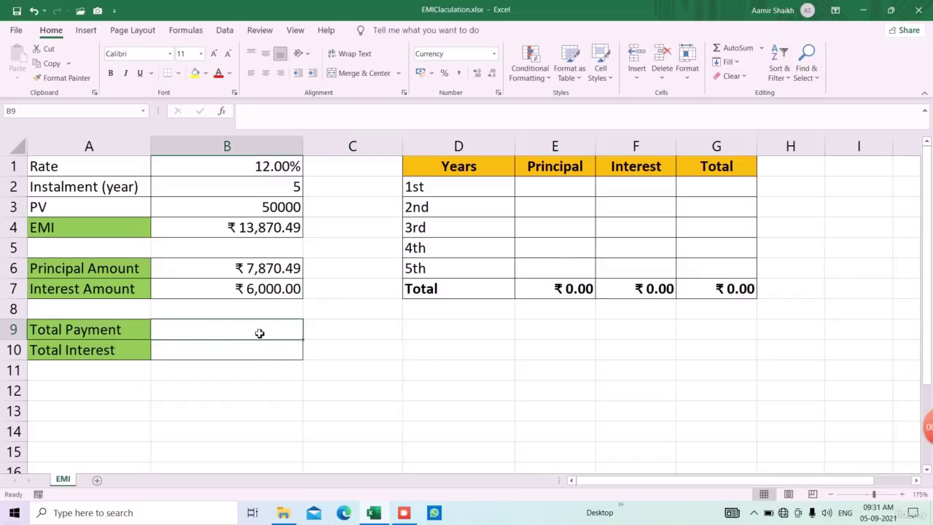
type("=")
left_click(259, 228)
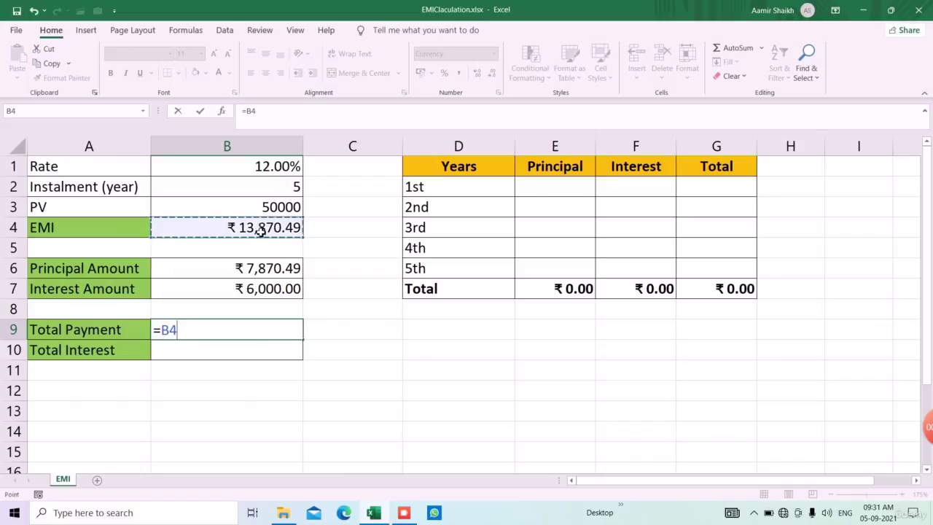
type("*")
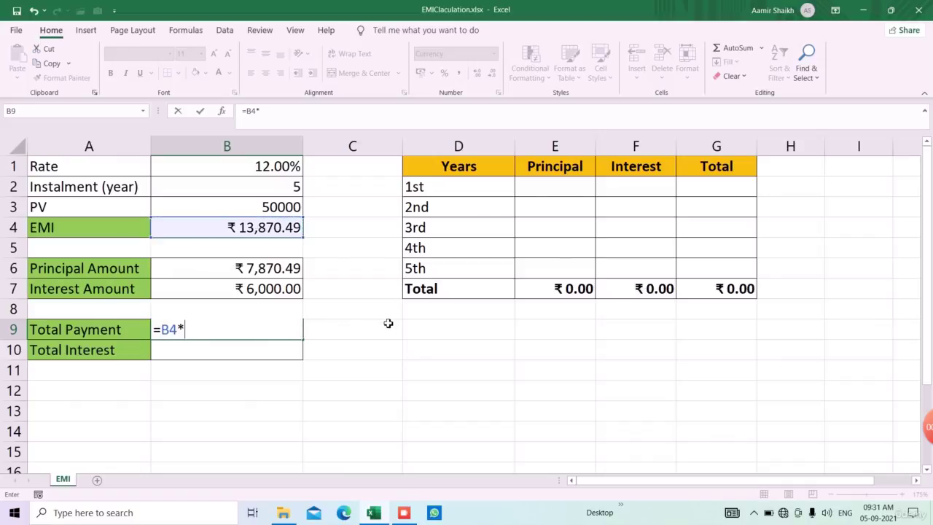
left_click(279, 192)
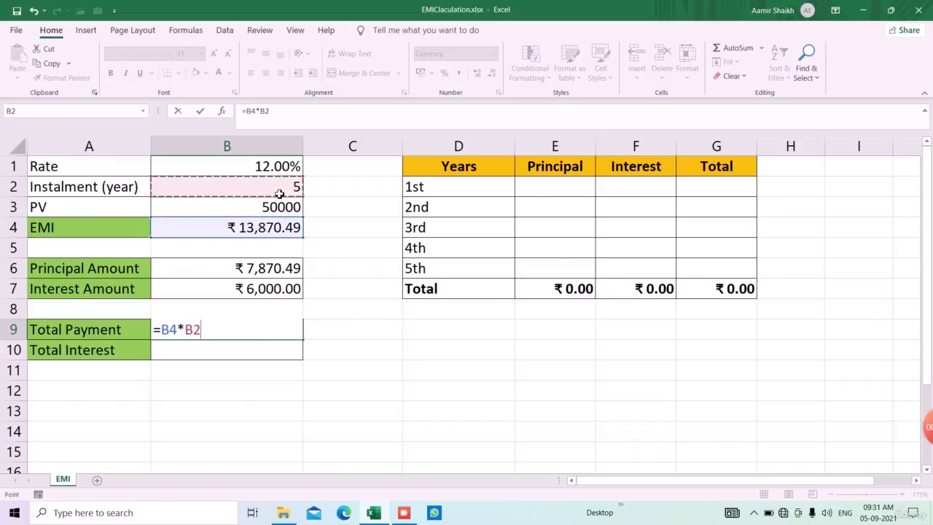
key("Return")
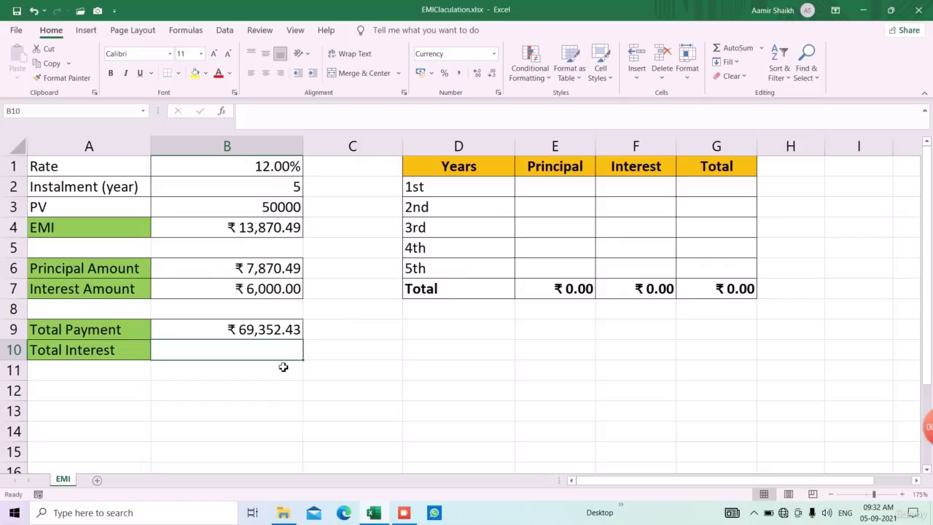
Calculate the total interest in B10 by subtracting the PV from the total payment with =B9-B3.
left_click(274, 209)
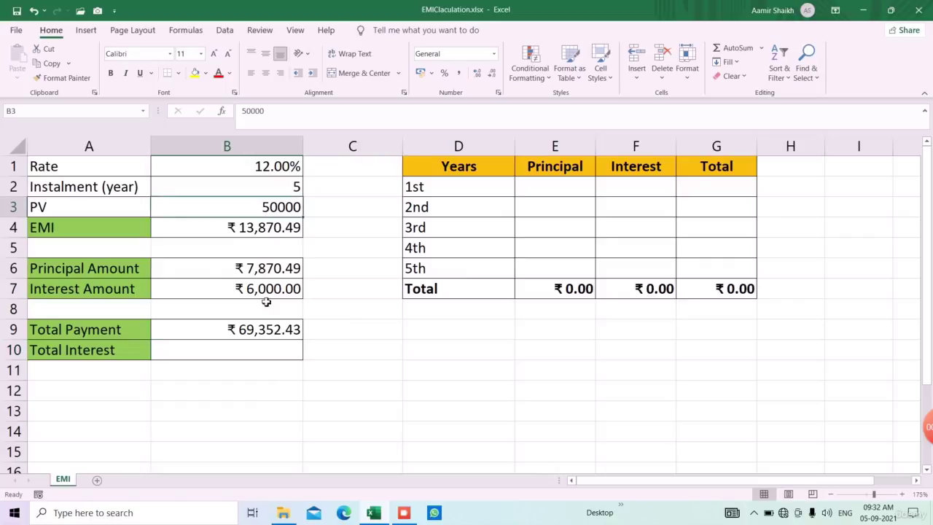
left_click(265, 330)
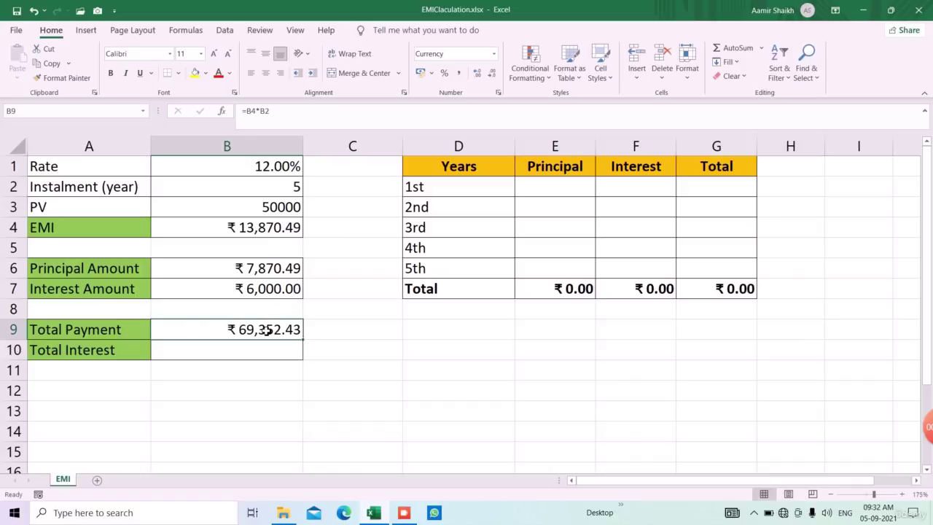
left_click(297, 358)
type("=")
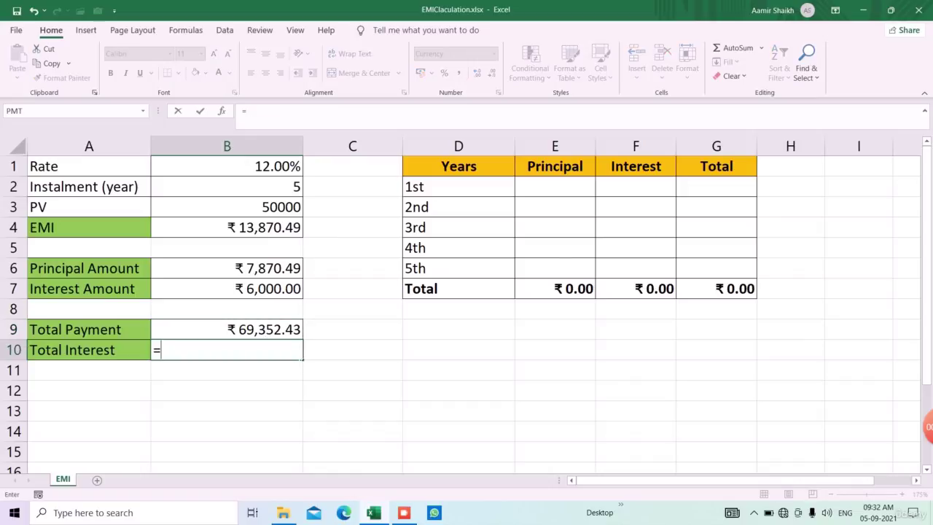
key("Up")
type("-")
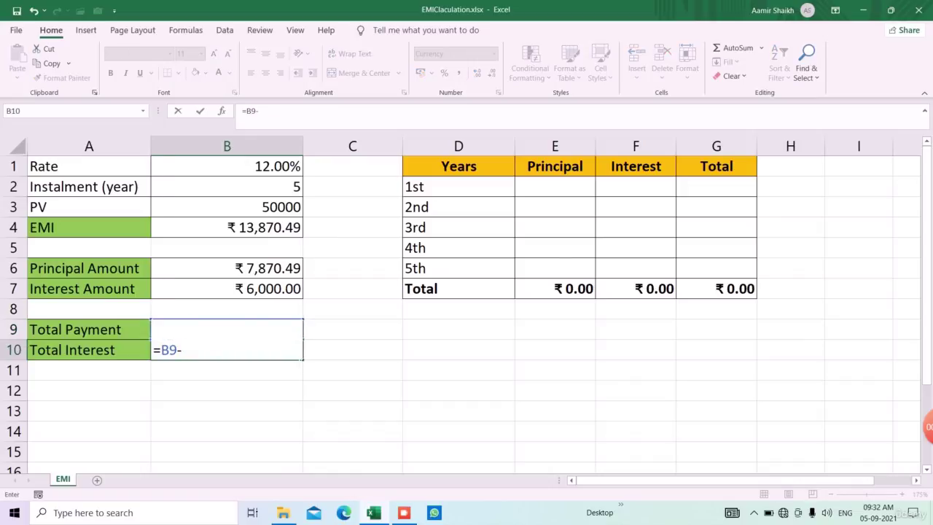
key("Up")
key("Up")
key("Up")
key("Up")
key("Up")
key("Up")
key("Up")
key("Return")
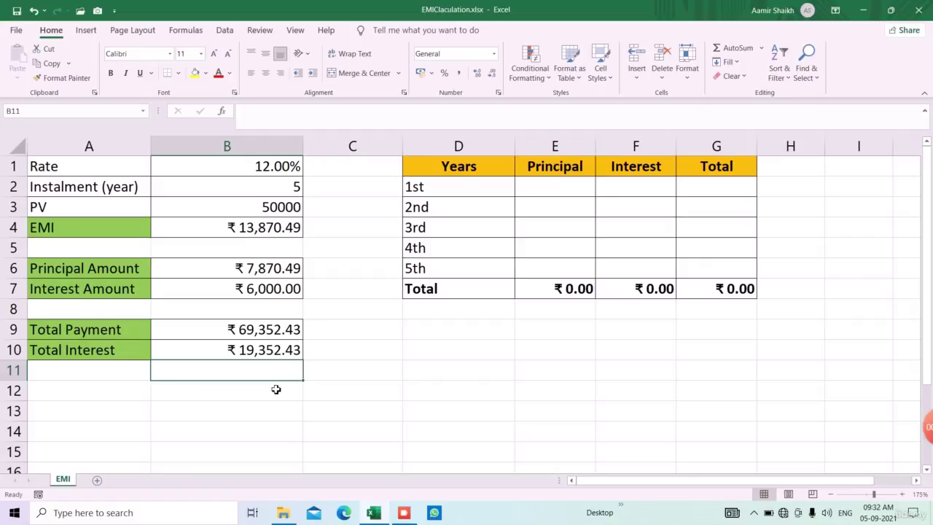
Calculate the 1st year's principal in E2 with absolute references, using the formula =PPMT($B$1,1,$B$2,-$B$3).
left_click(541, 190)
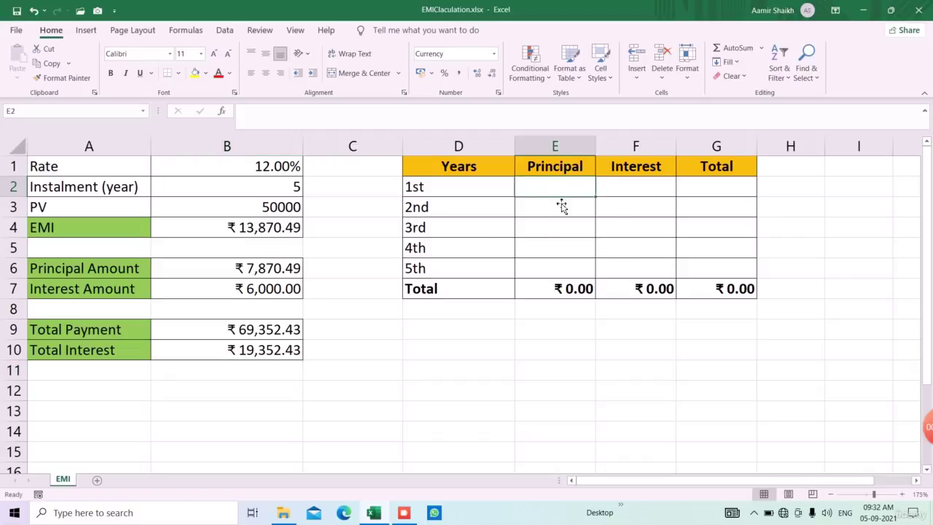
left_click(248, 277)
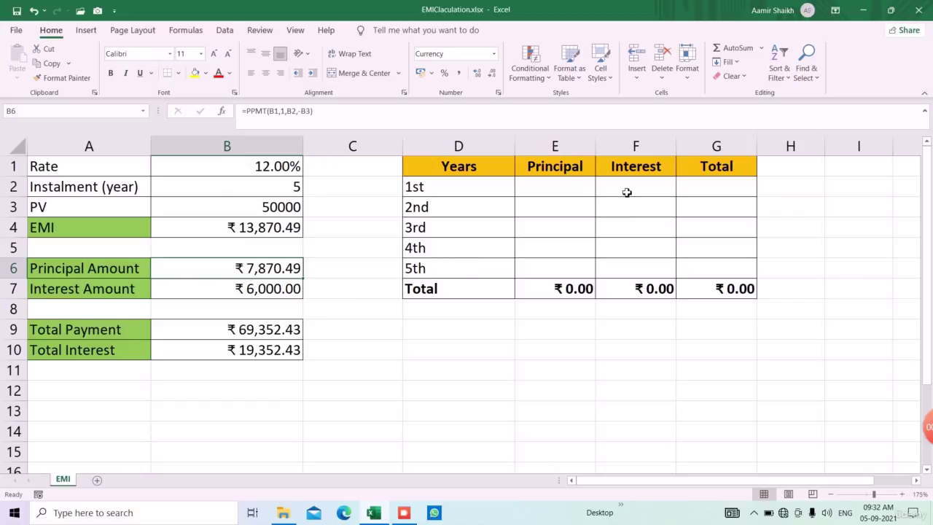
left_click(590, 194)
type("=")
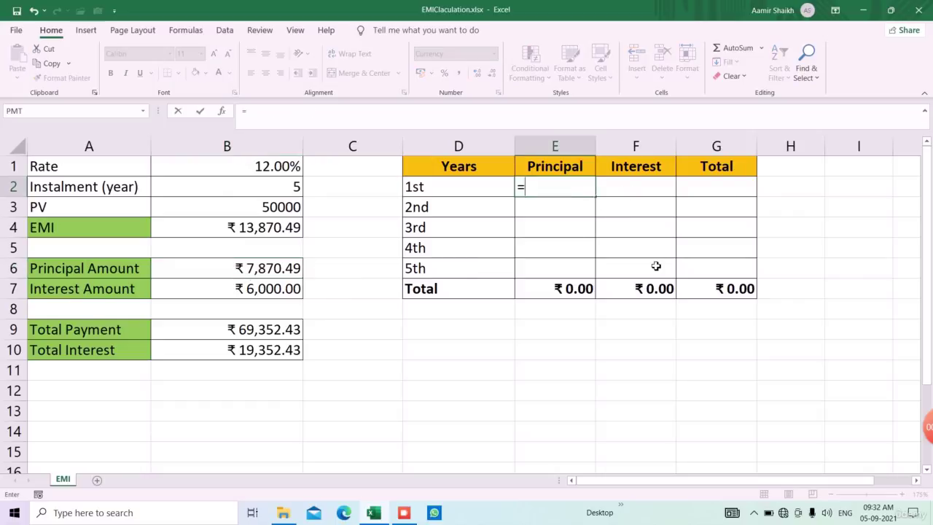
type("ppmt")
key("Tab")
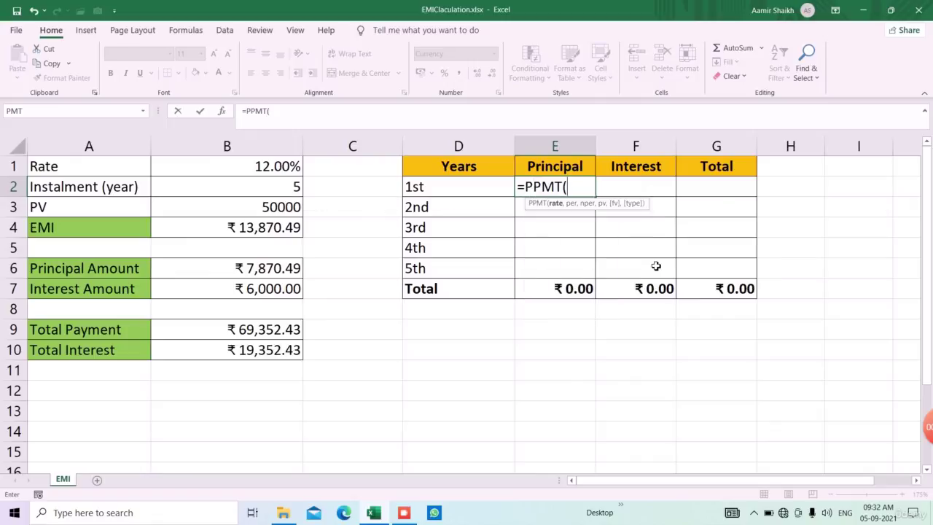
left_click(249, 169)
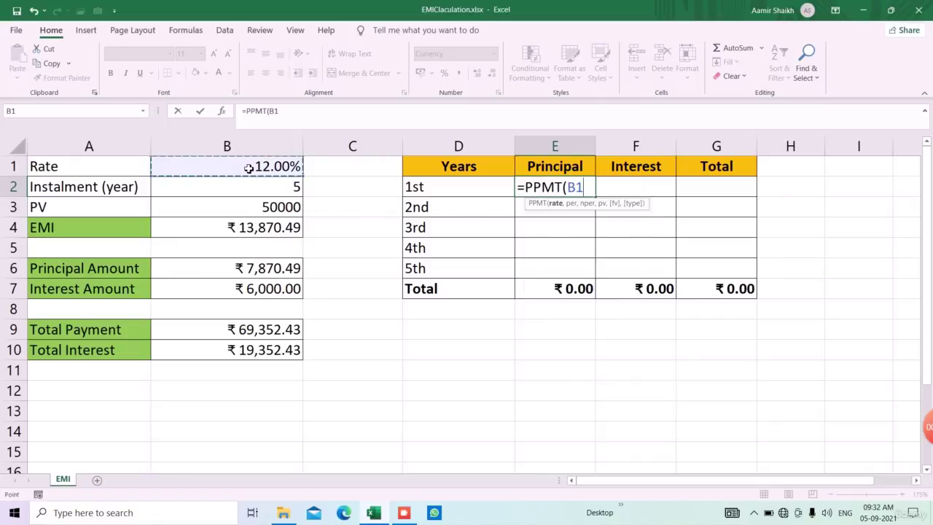
key("F4")
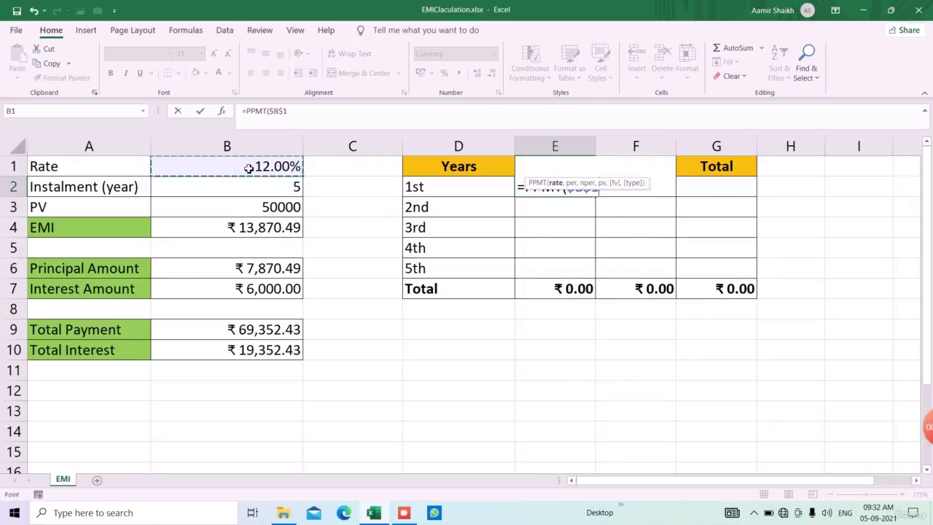
type(",1")
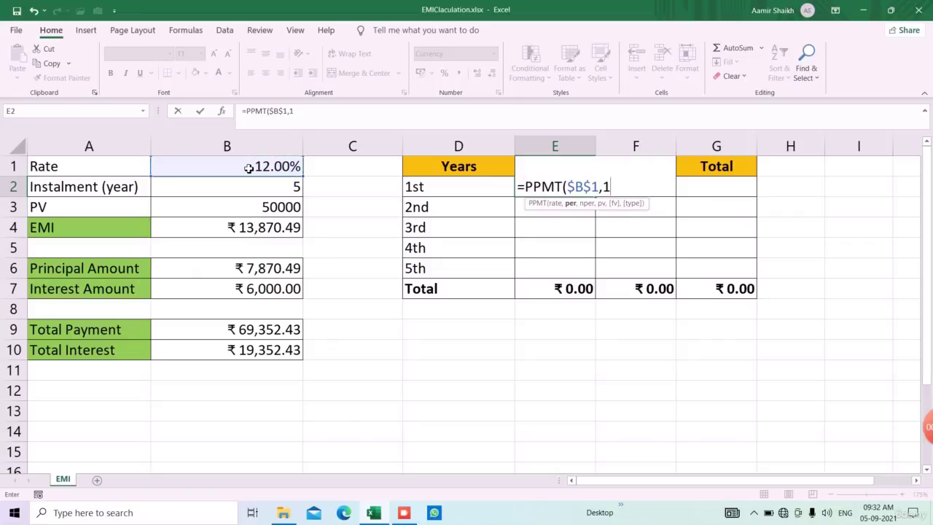
type(",")
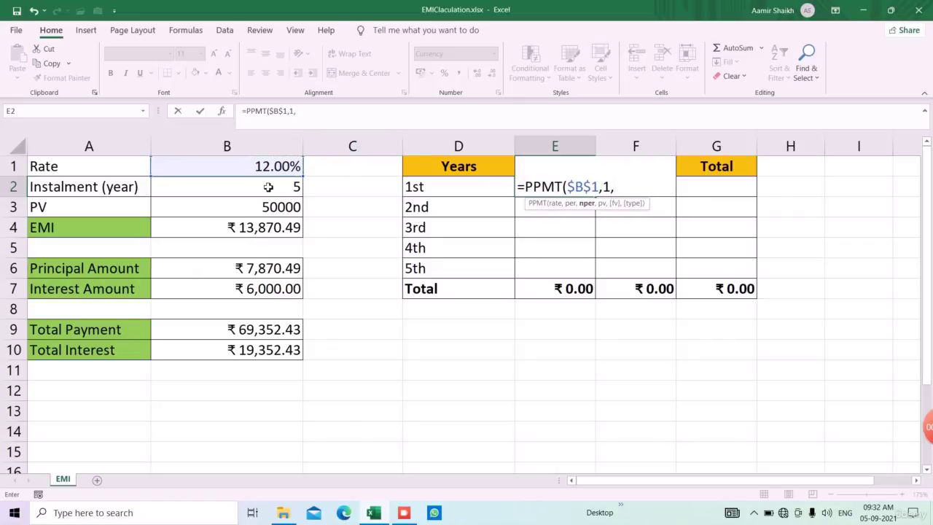
left_click(268, 187)
key("F4")
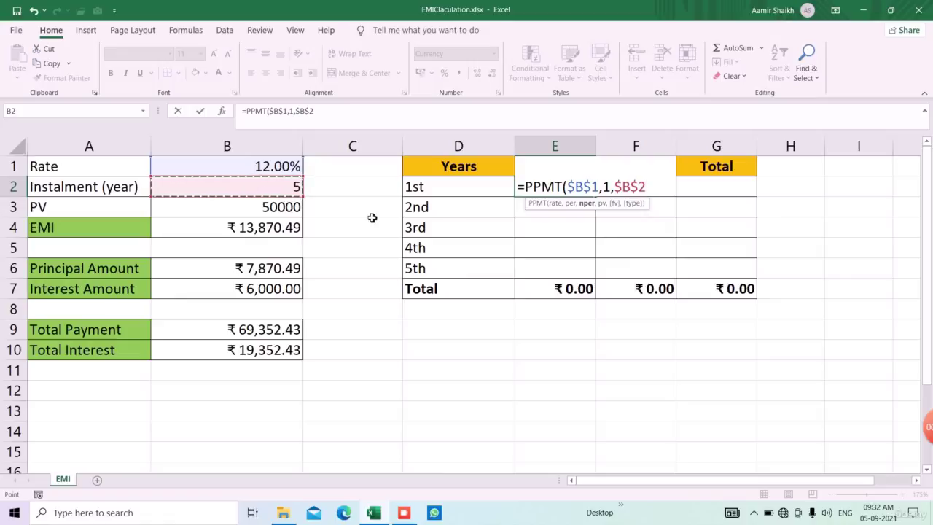
type(",")
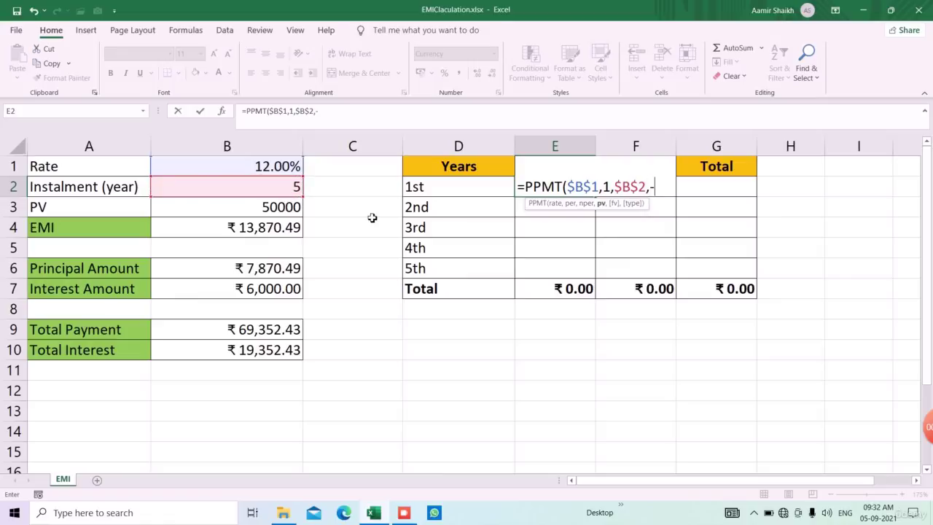
type("-")
left_click(298, 207)
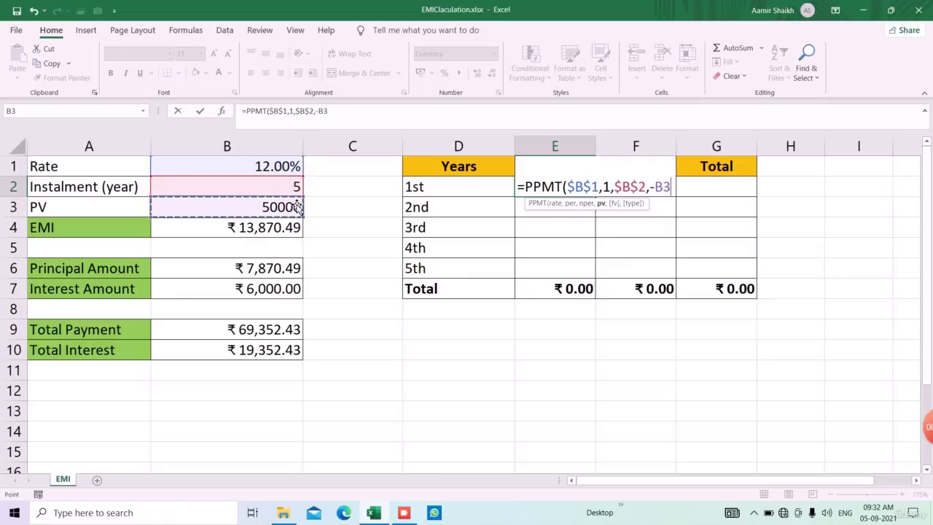
key("F4")
type(")")
key("Return")
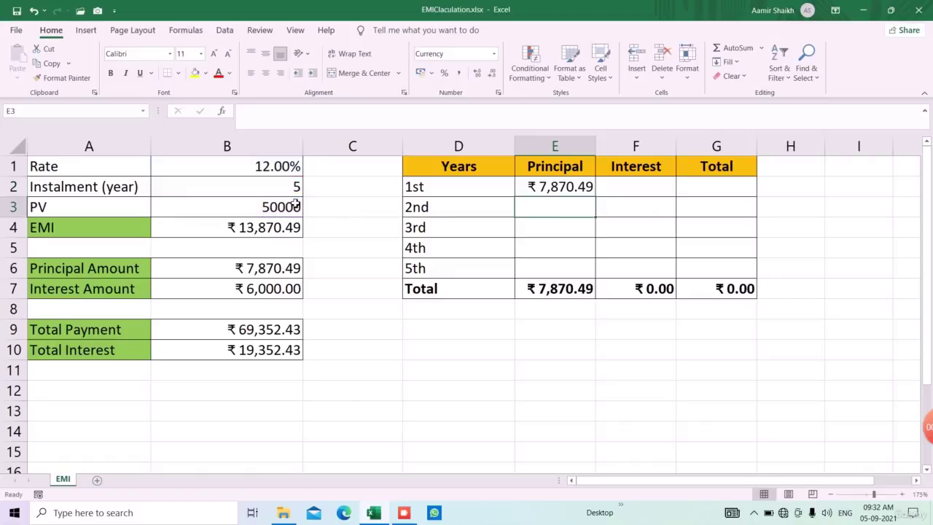
Fill the 1st year's principal formula from E2 down to the 5th year in E6.
left_click(587, 193)
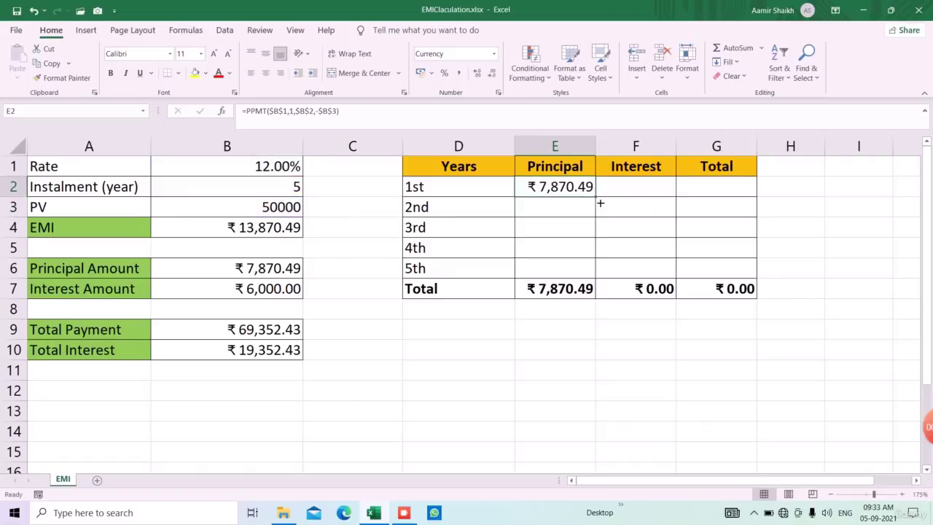
left_click_drag(599, 204, 599, 274)
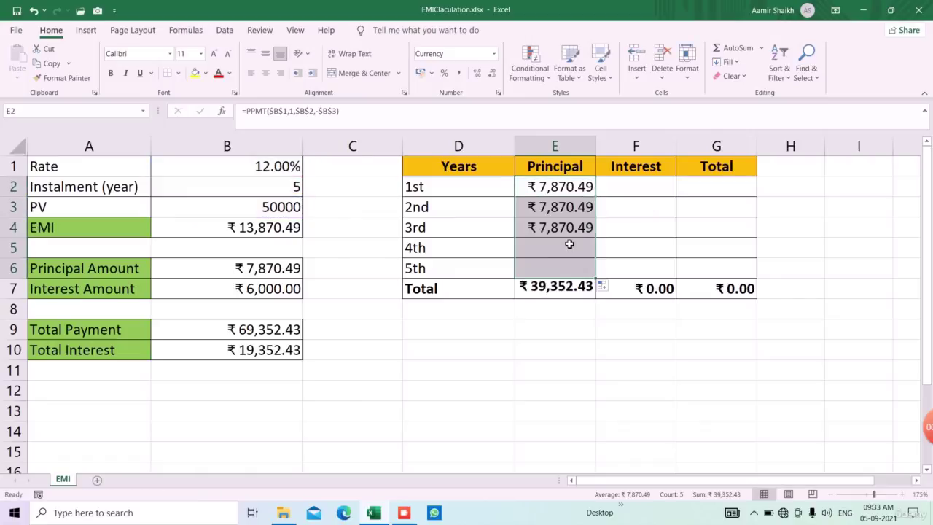
Change the period argument in the principal formulas to 2 in E3, 3 in E4 and 4 in E5.
left_click(556, 208)
double_click(555, 208)
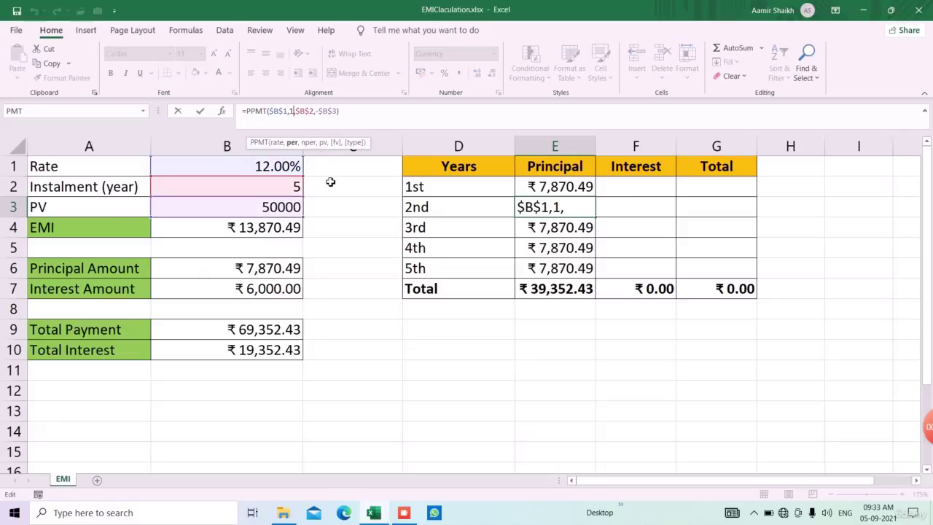
key("BackSpace")
type("2")
key("Return")
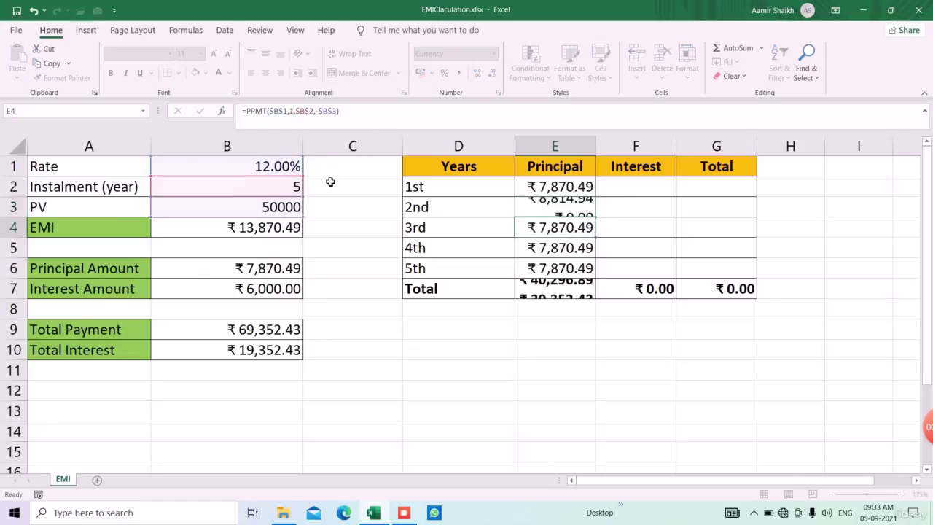
left_click(290, 111)
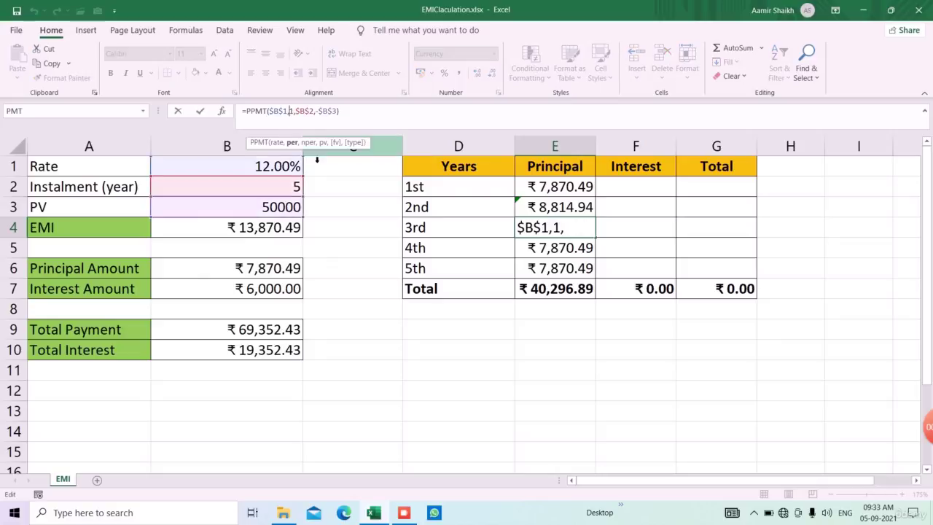
key("Delete")
type("3")
key("Return")
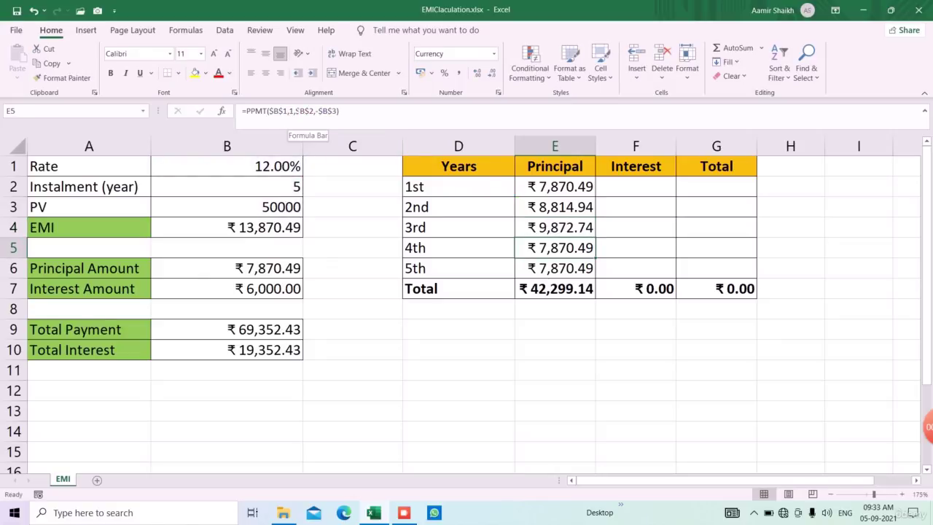
left_click(290, 112)
key("Delete")
type("4")
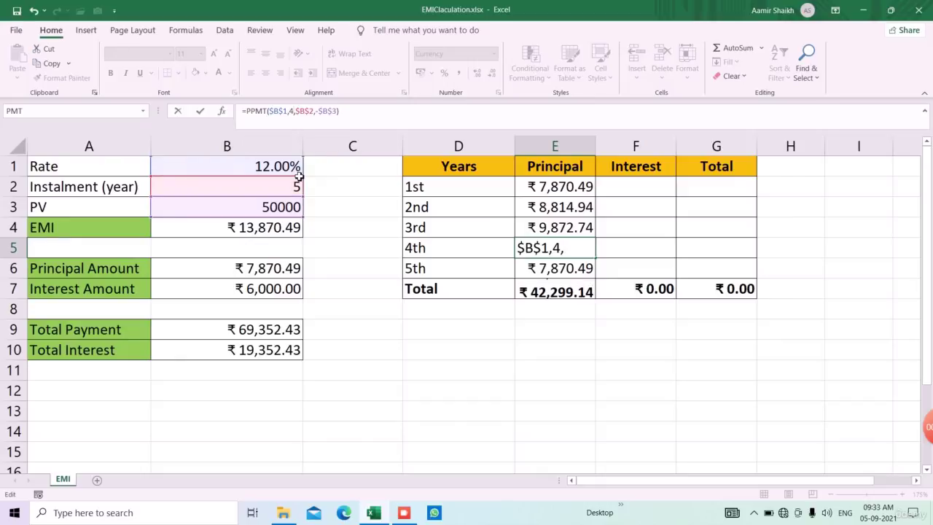
key("Return")
Undo the period changes in the principal formulas of the 2nd, 3rd and 4th years.
key("ctrl+z")
key("ctrl+z")
key("ctrl+z")
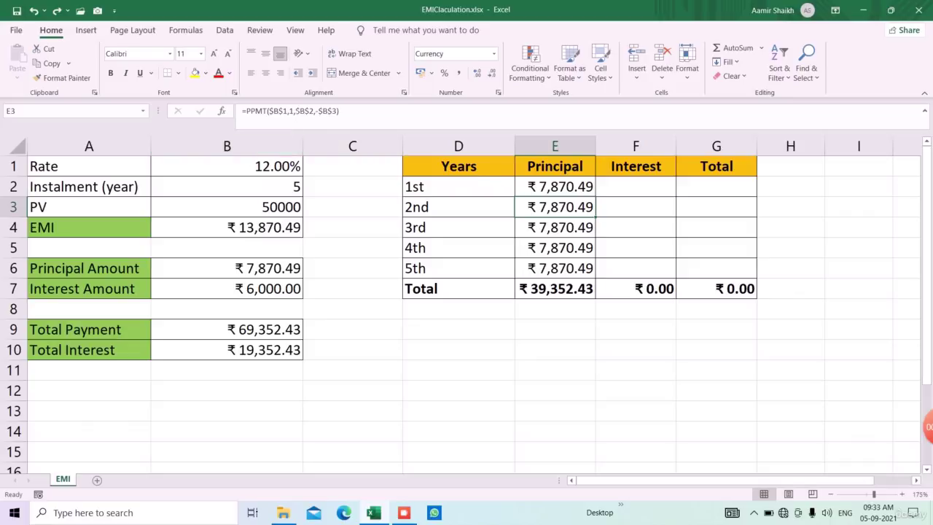
Set the period argument of the PPMT formulas to 2 for the 2nd year in E3 and 3 for the 3rd year in E4.
left_click(293, 111)
key("BackSpace")
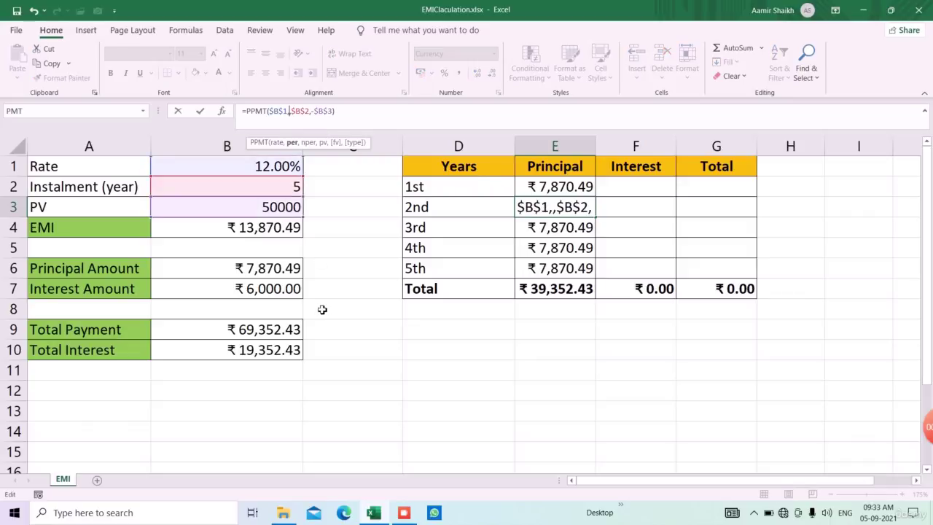
type("2")
key("Return")
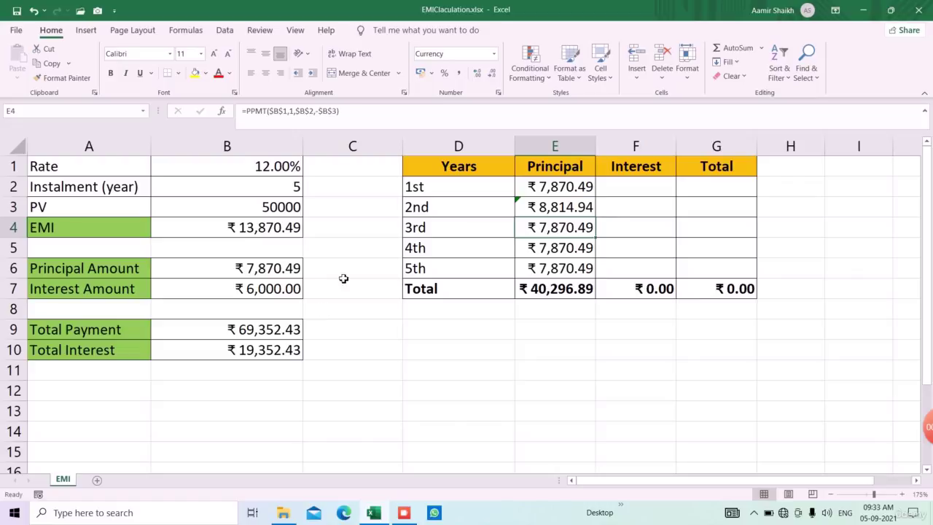
left_click(292, 110)
key("BackSpace")
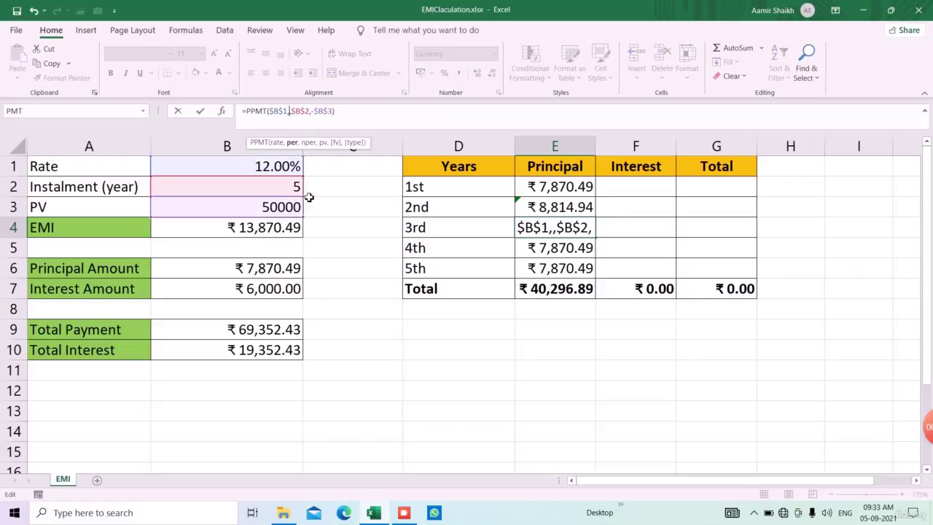
type("3")
key("Return")
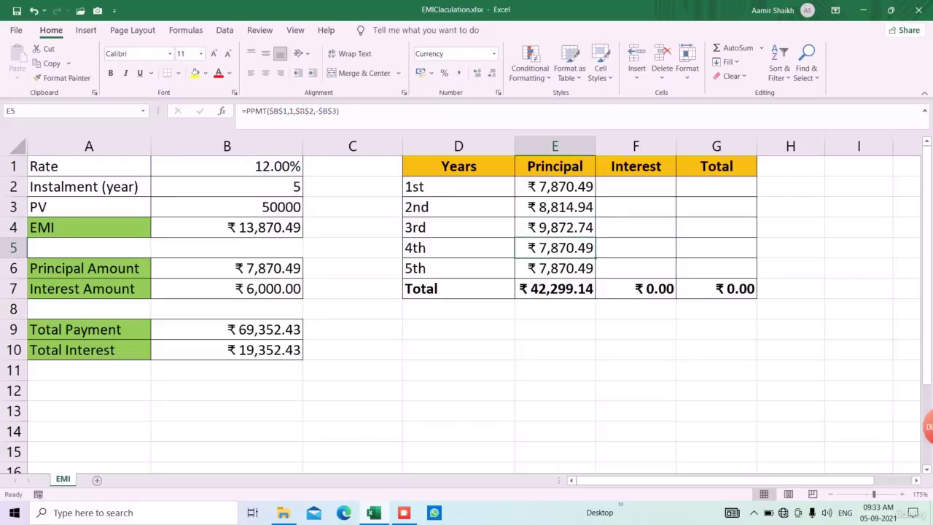
Set the period argument of the PPMT formulas to 4 for the 4th year in E5 and 5 for the 5th year in E6.
left_click(292, 111)
key("BackSpace")
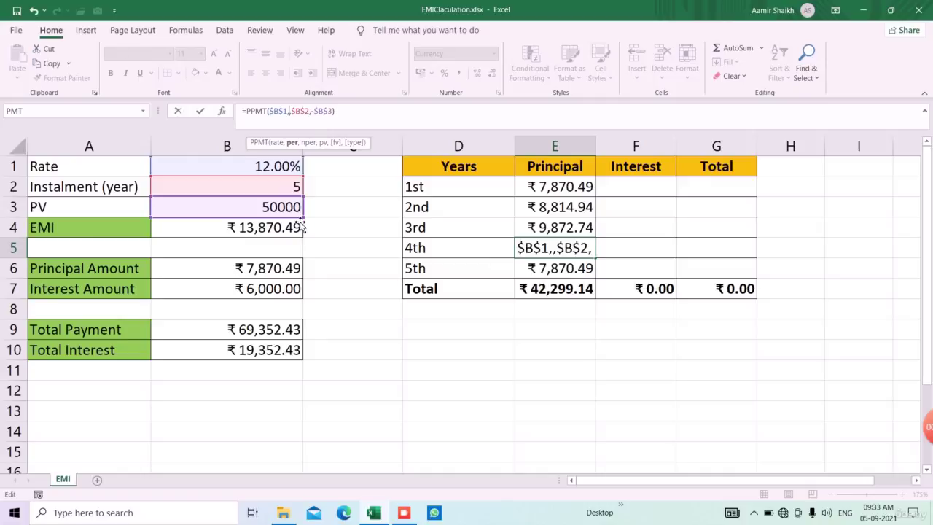
type("4")
key("Return")
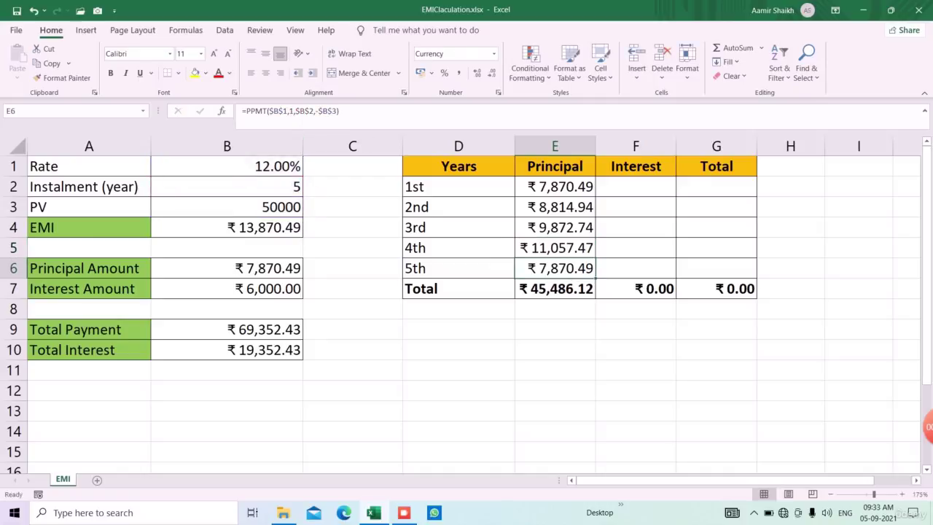
left_click(292, 111)
key("BackSpace")
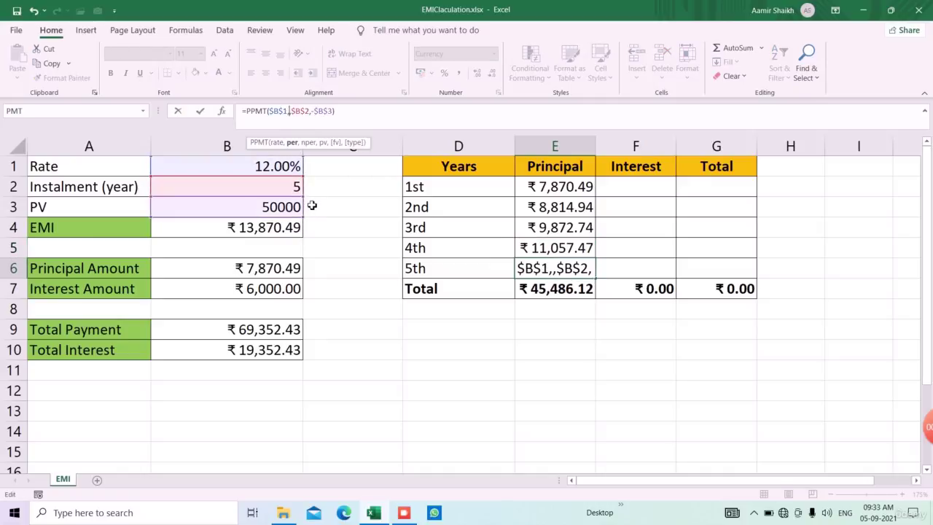
type("5")
key("Return")
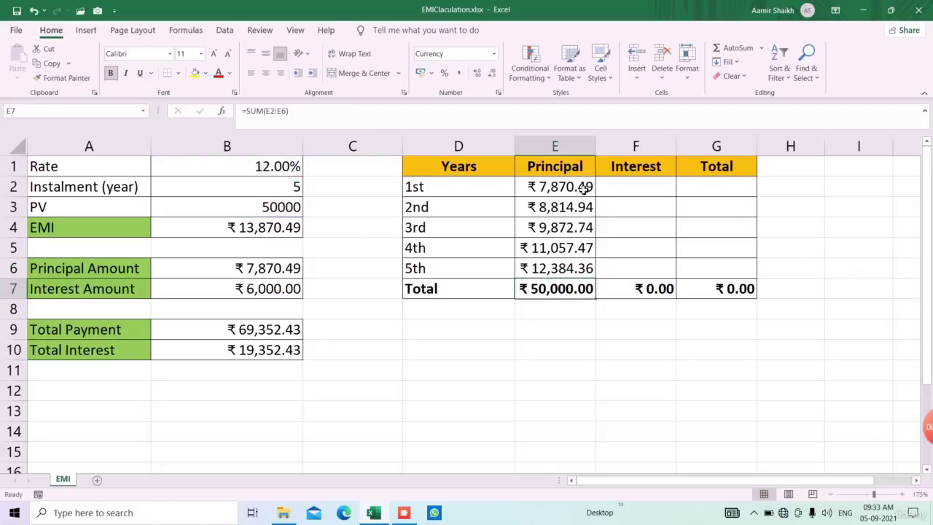
Enter the 1st year's interest formula =IPMT($B$1,1,$B$2,-$B$3) in F2, with absolute references to rate, instalments and PV.
left_click(620, 191)
type("=")
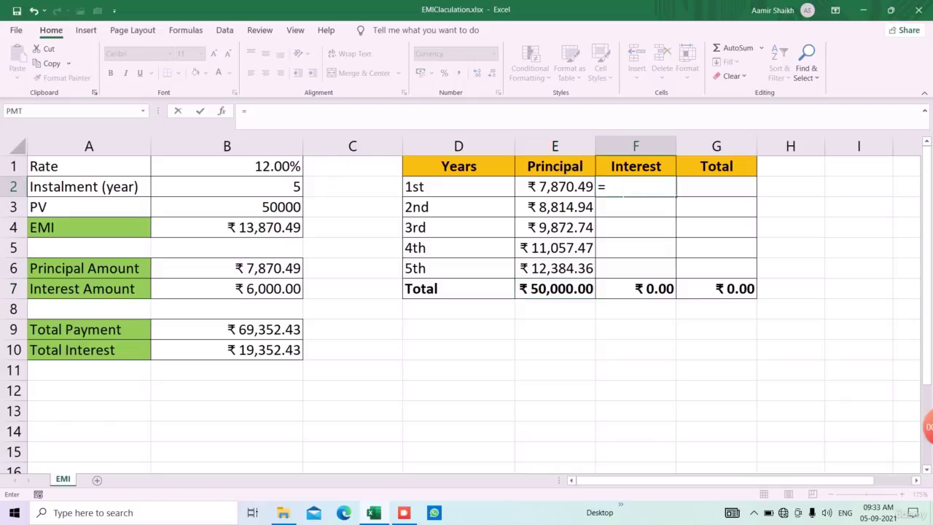
type("ipm")
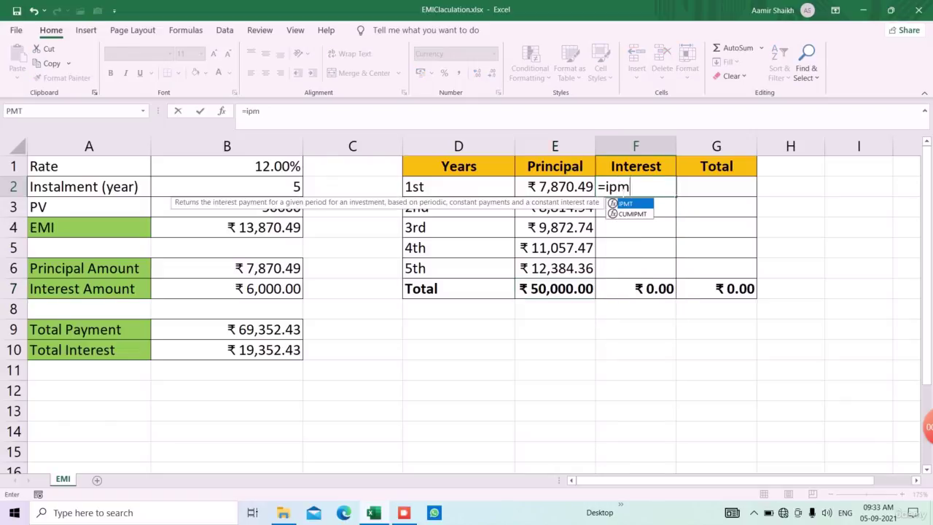
key("Tab")
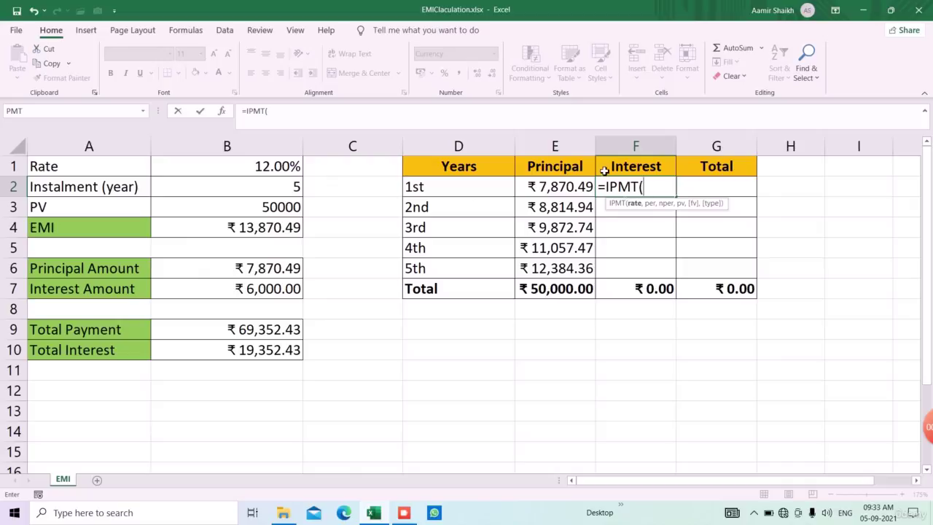
left_click(257, 166)
key("F4")
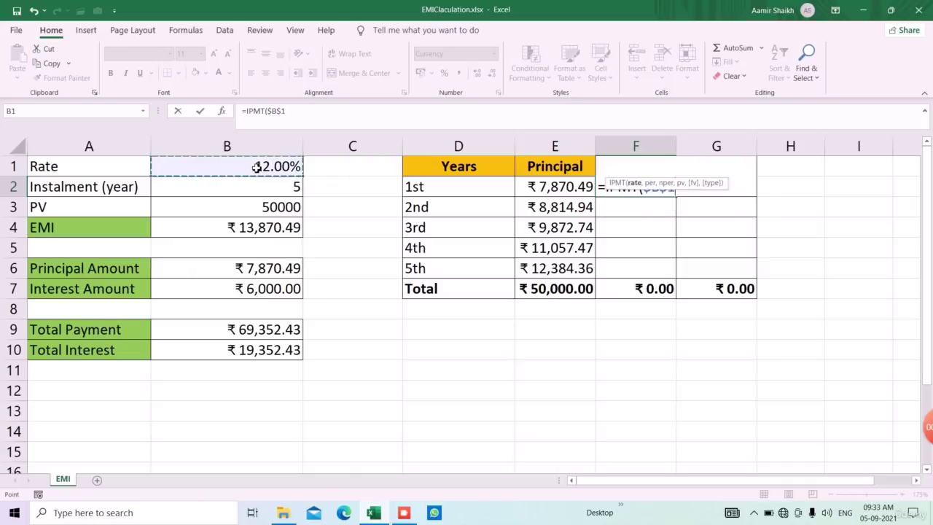
type(",1,")
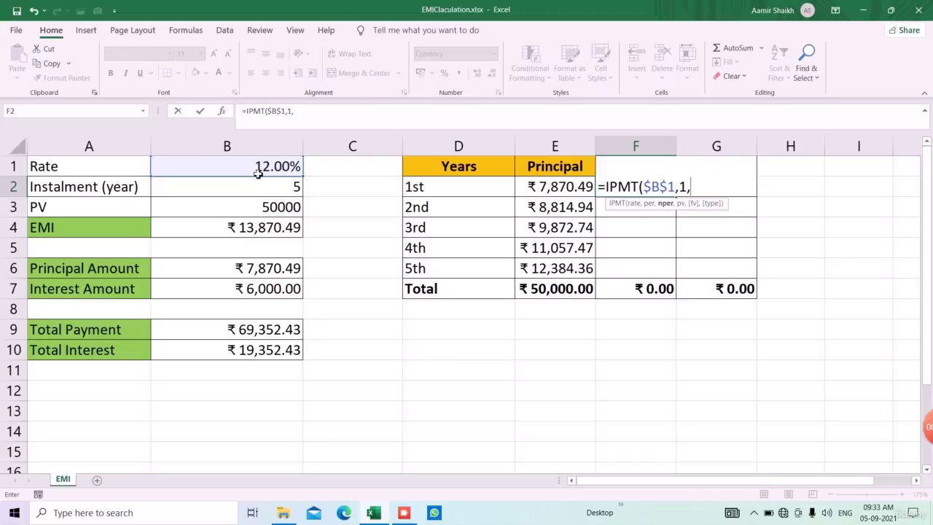
left_click(277, 189)
key("F4")
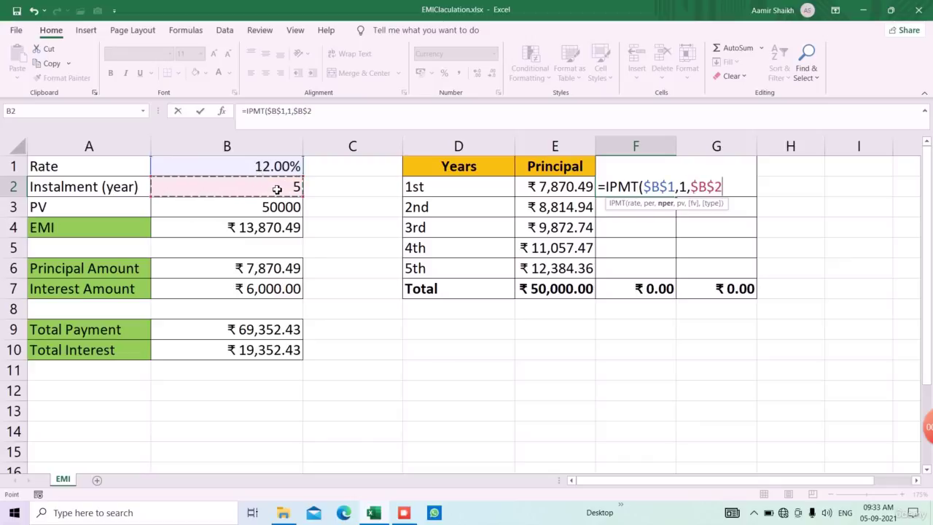
type(",")
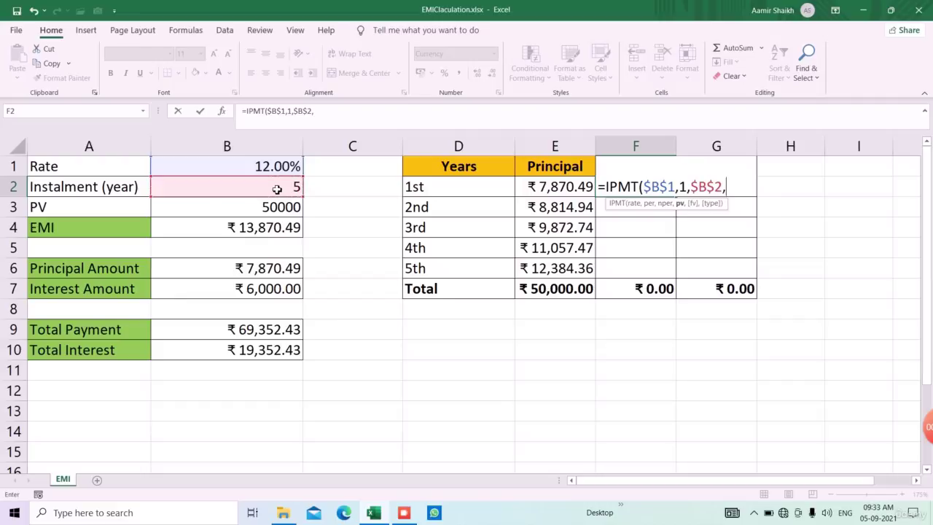
type("-")
left_click(284, 208)
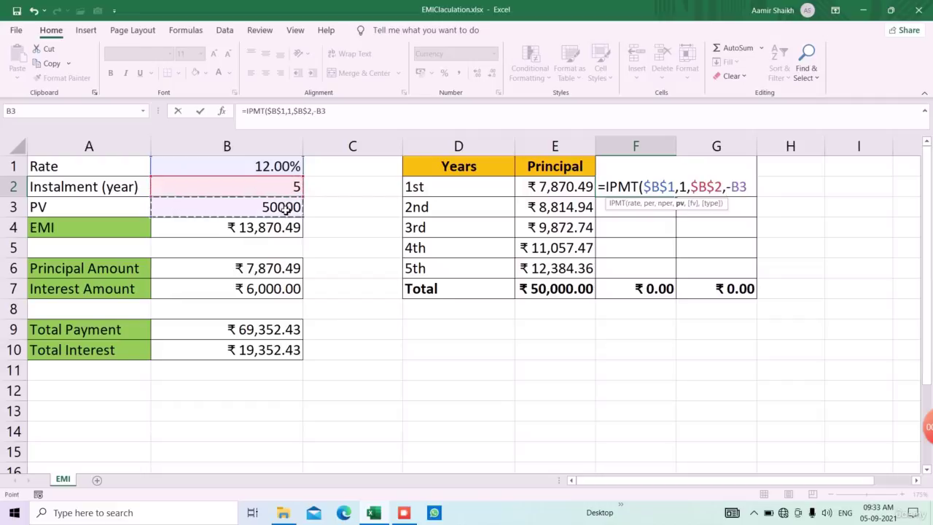
key("F4")
type(")")
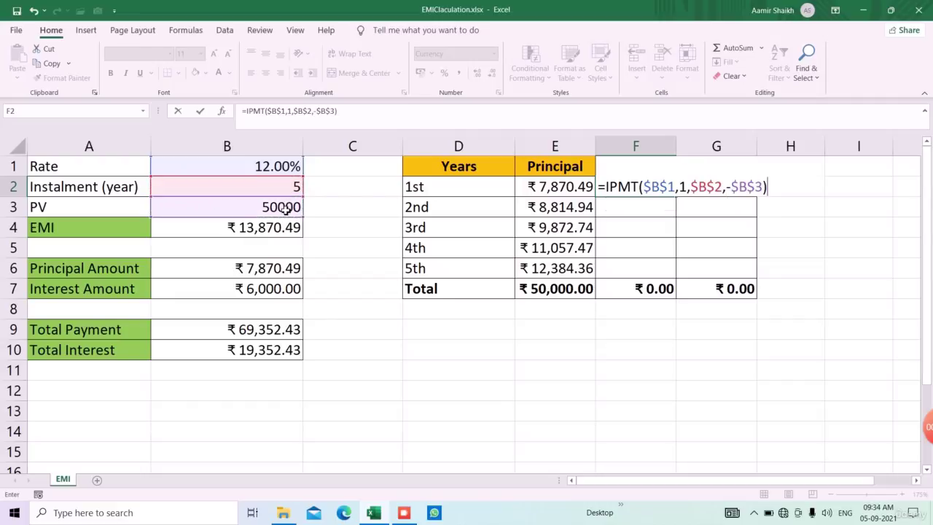
key("Return")
Fill the F2 interest formula down to F6 and set the IPMT period argument to 2 for the 2nd year in F3.
left_click(639, 189)
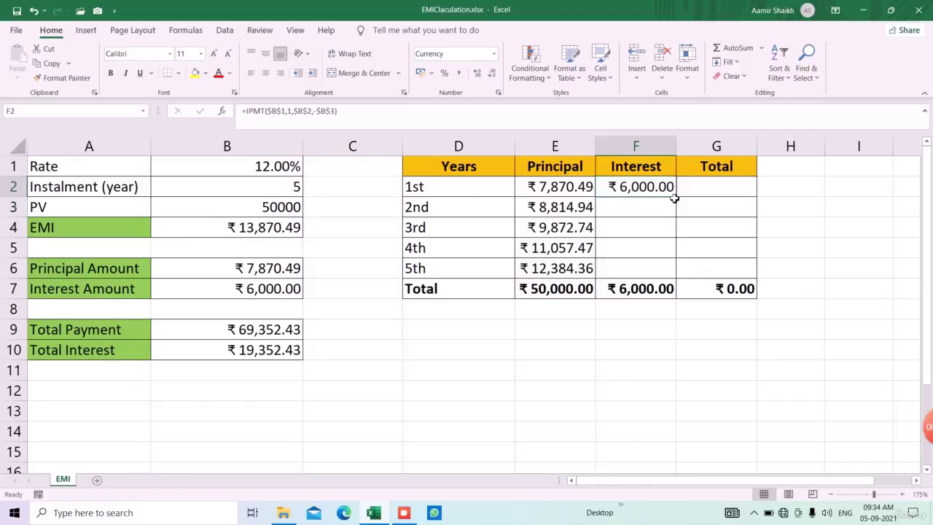
left_click_drag(682, 200, 677, 271)
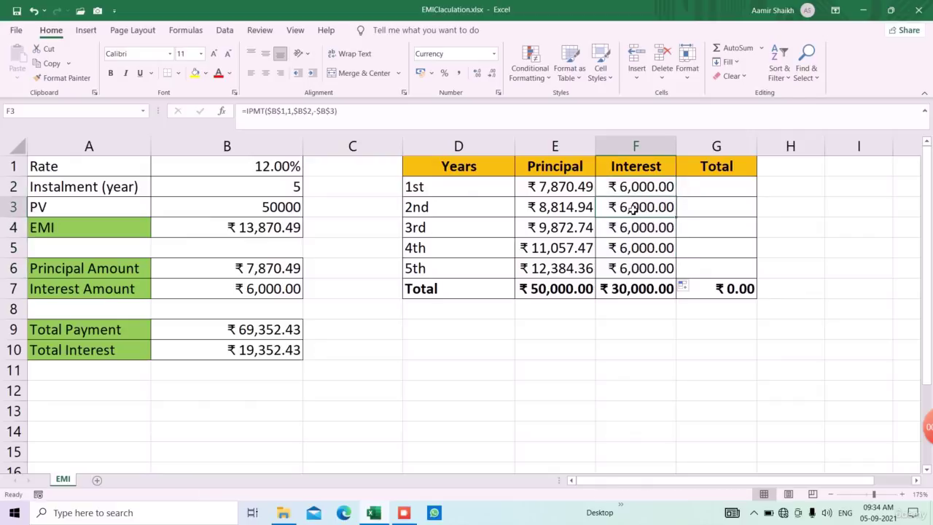
left_click(633, 210)
left_click(292, 112)
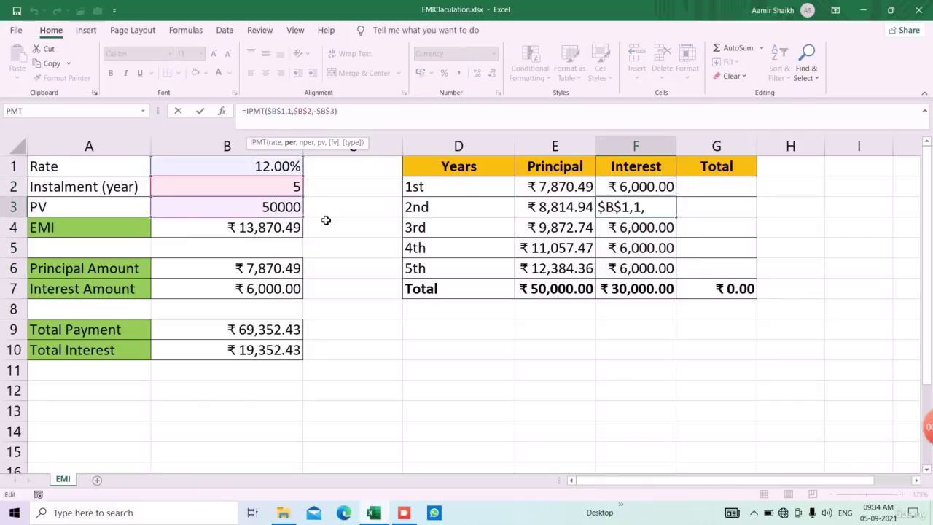
key("BackSpace")
type("2")
key("Return")
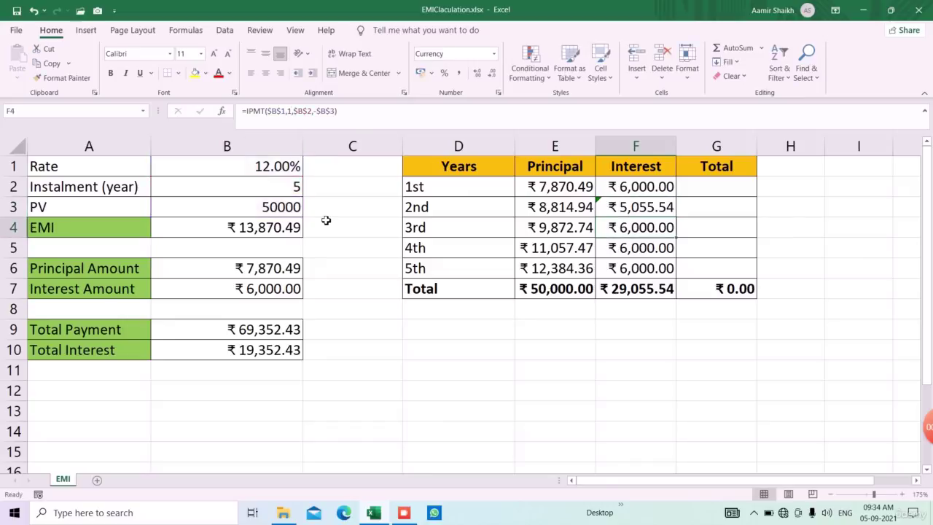
Set the period argument of the IPMT formulas to 3 for the 3rd year in F4 and 4 for the 4th year in F5.
left_click(289, 111)
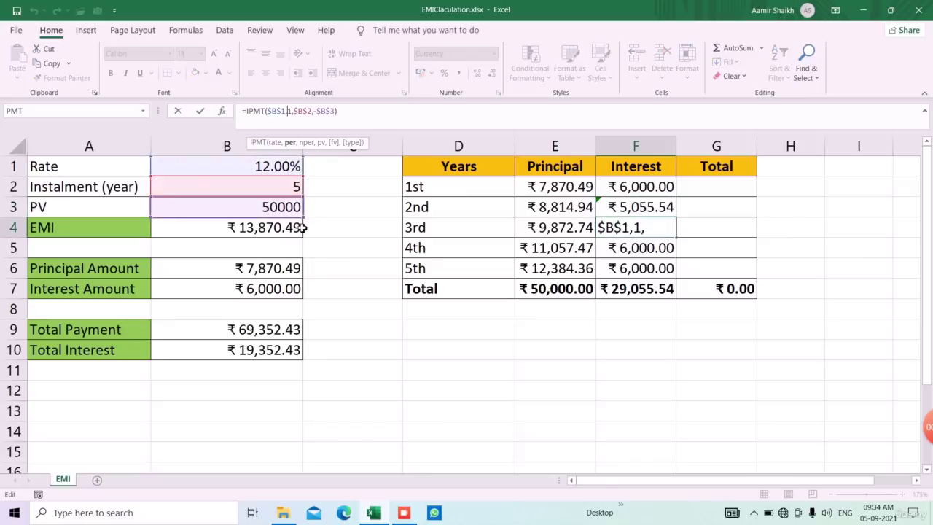
key("BackSpace")
type("3")
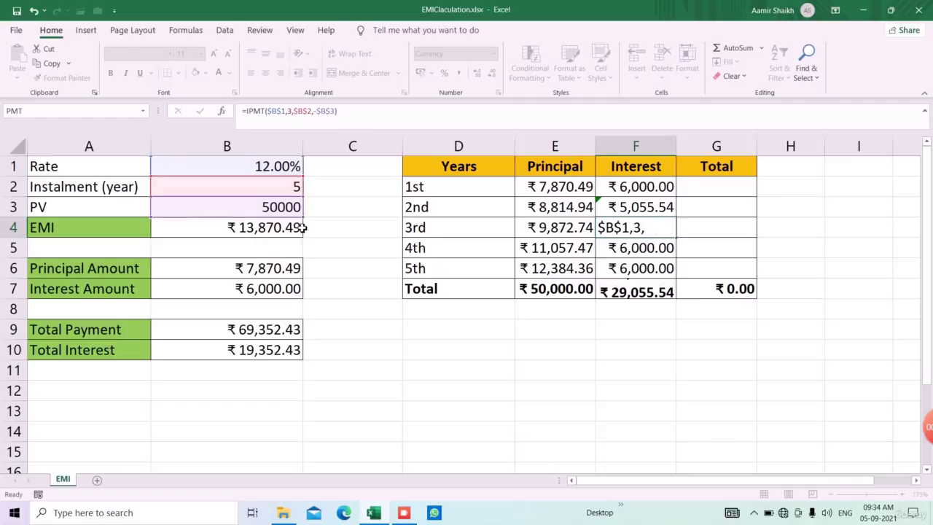
key("Return")
left_click(288, 111)
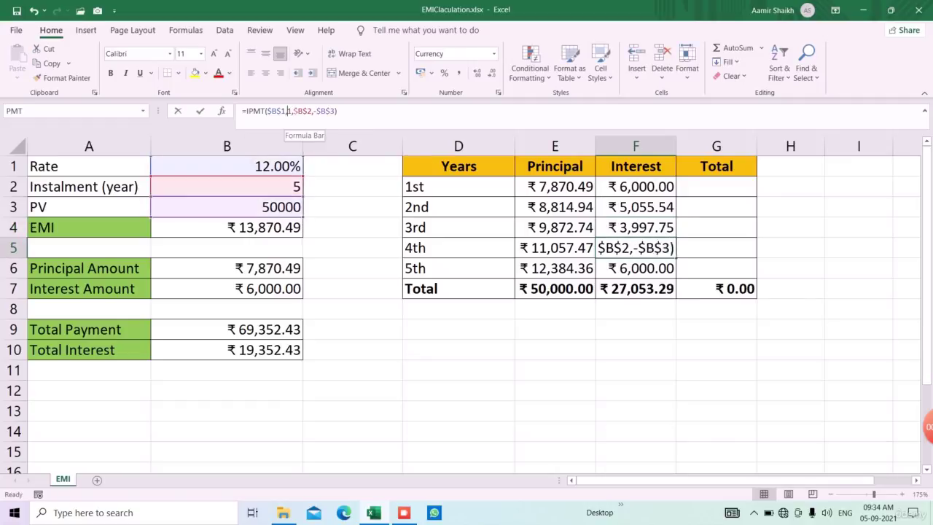
key("BackSpace")
type("4")
key("Return")
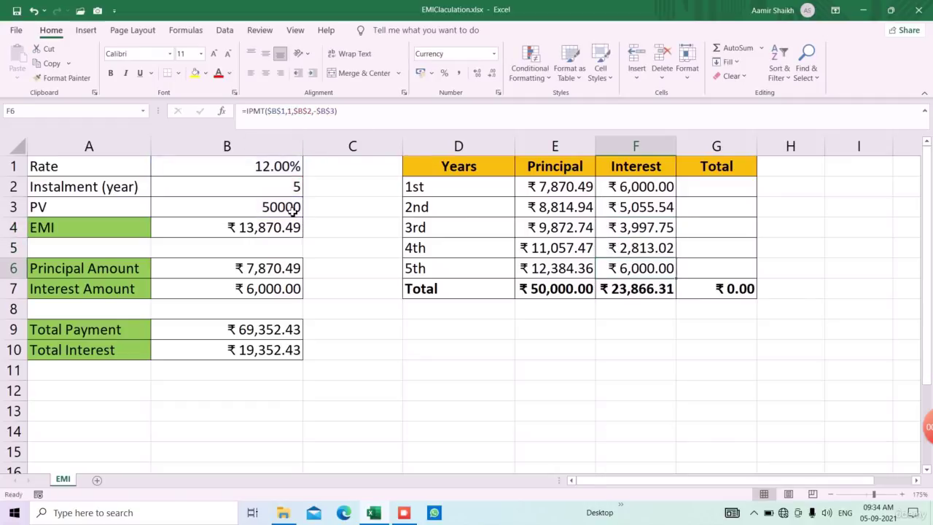
Set the period argument of the IPMT formula to 5 for the 5th year in F6.
left_click(292, 112)
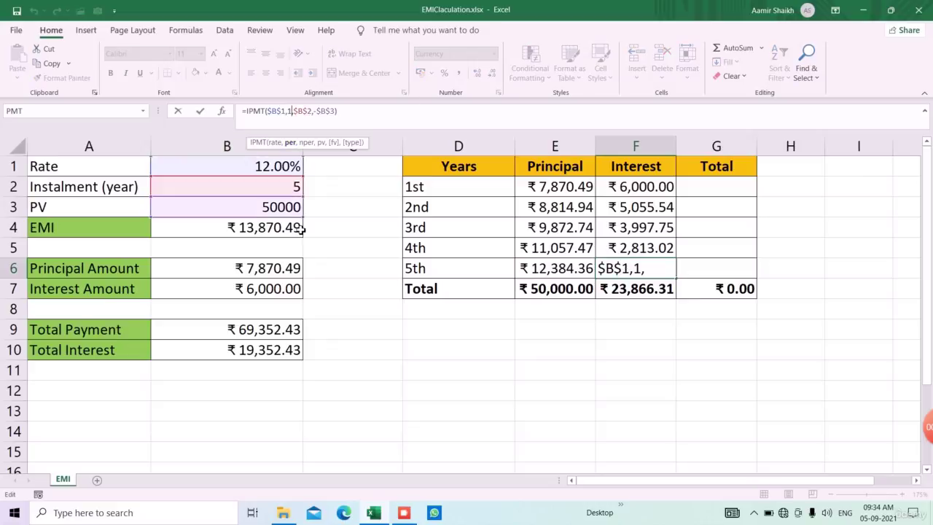
key("BackSpace")
type("5")
key("Return")
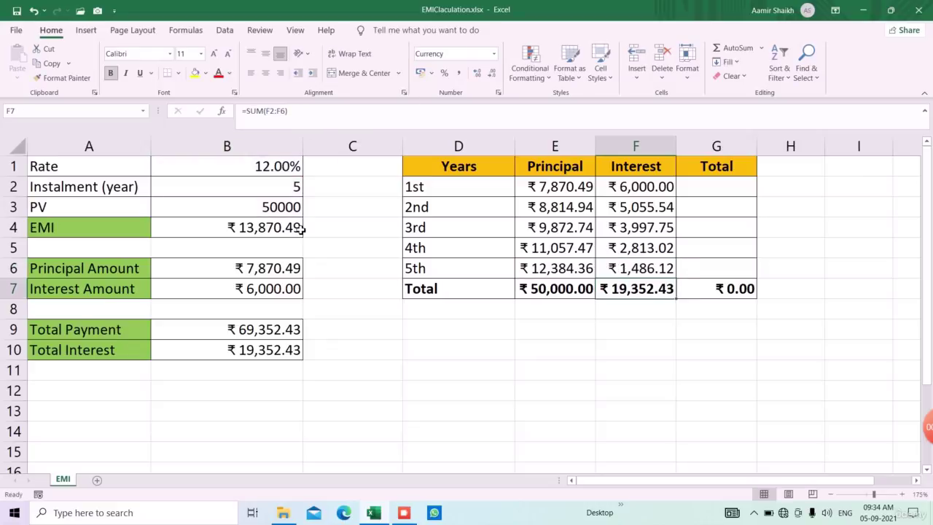
Add principal and interest with =E2+F2 in G2 and fill the formula down the Total column to G6.
left_click(718, 186)
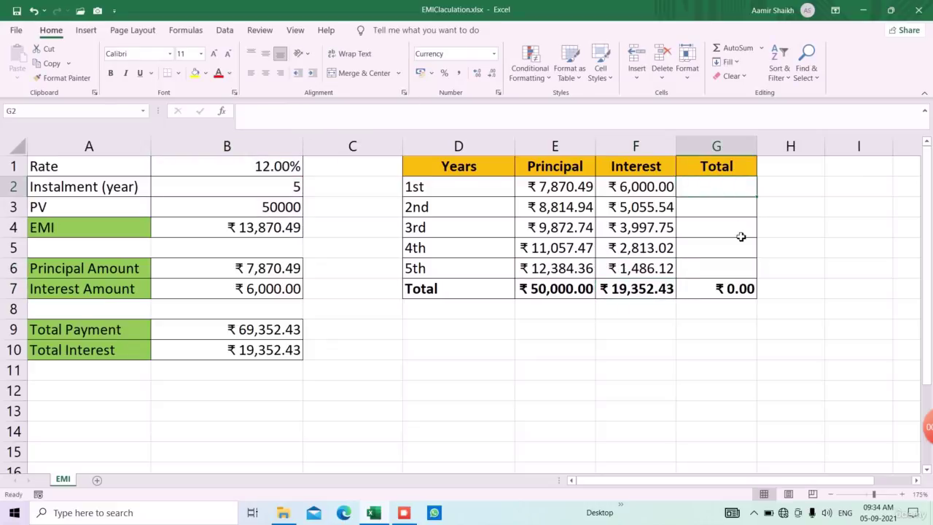
type("=")
key("Left")
key("Left")
key("Left")
key("Right")
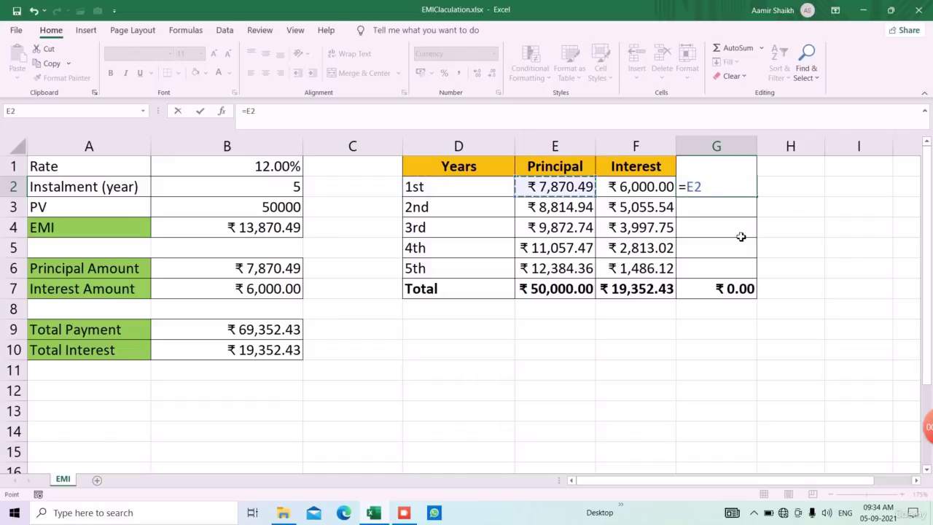
type("+")
key("Left")
key("Return")
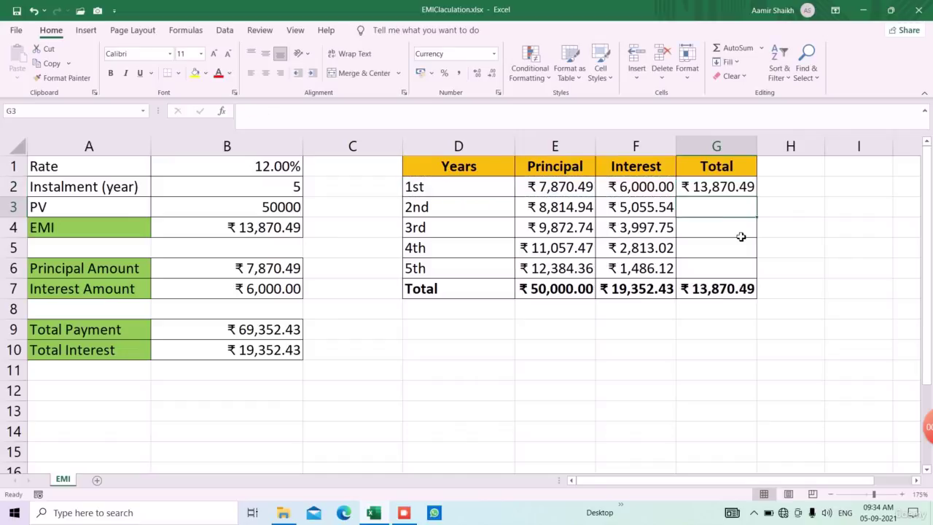
left_click(740, 194)
left_click_drag(762, 202, 767, 277)
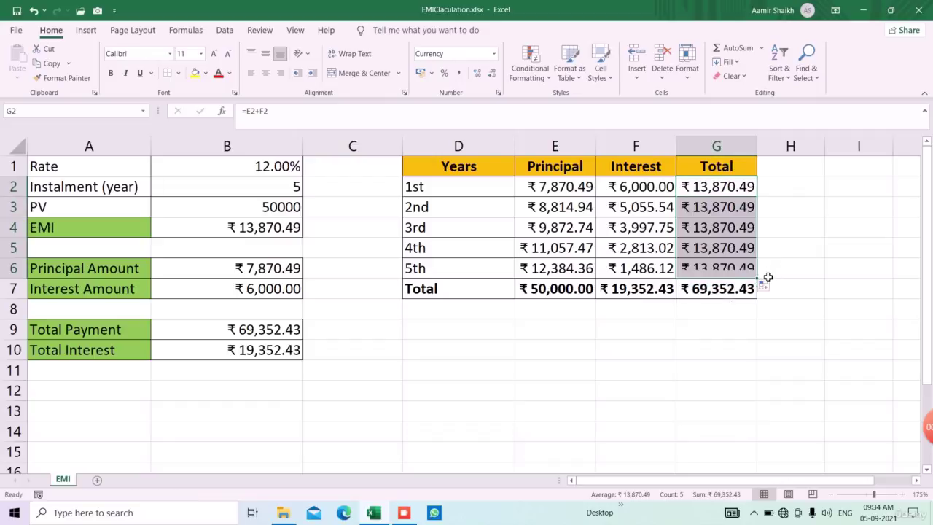
Examine each year's total payment against its principal and interest amounts in the yearly table.
left_click(809, 212)
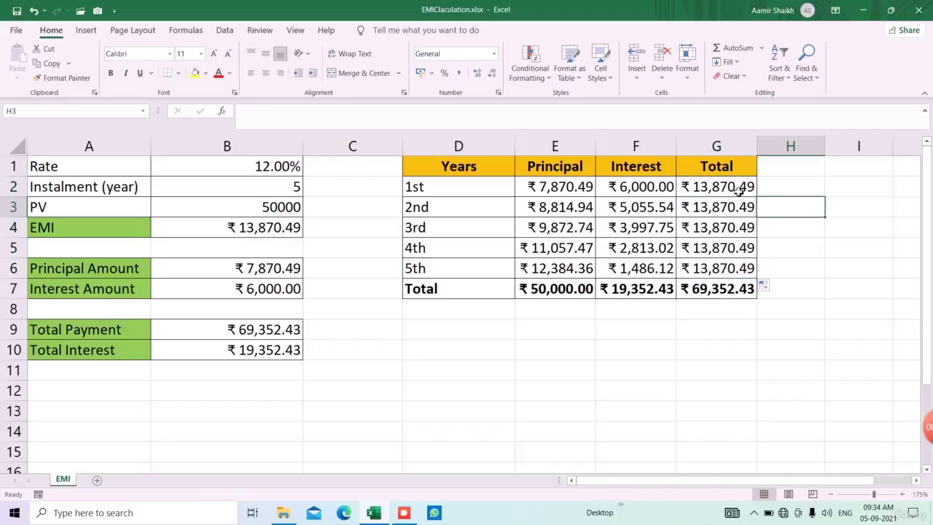
left_click_drag(765, 190, 776, 268)
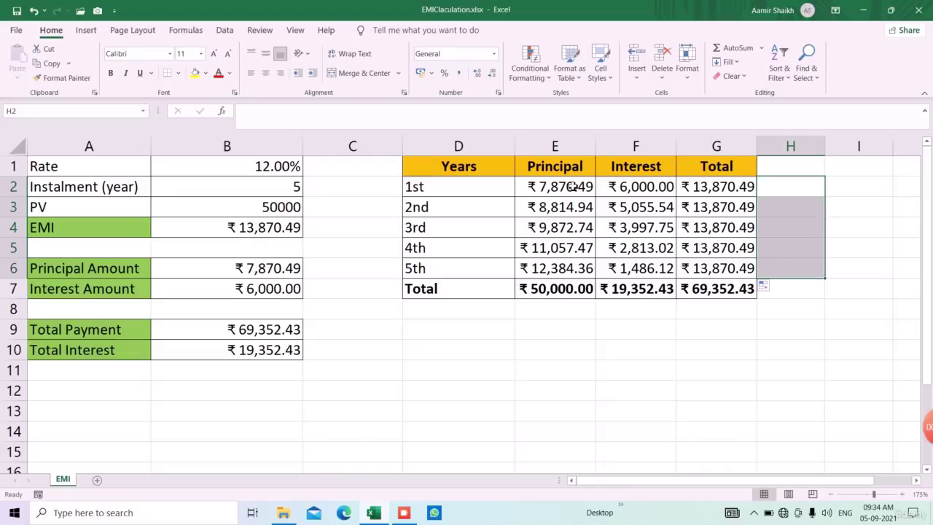
left_click_drag(572, 187, 647, 268)
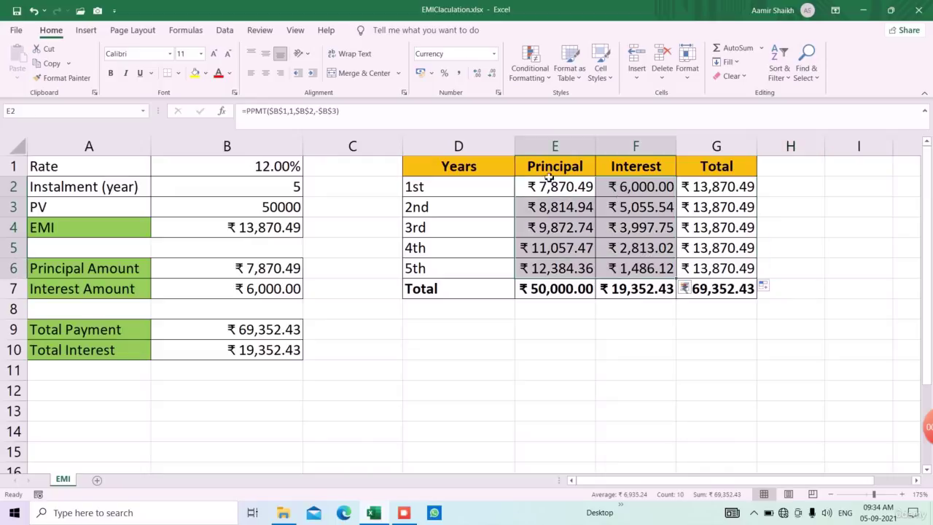
left_click(659, 338)
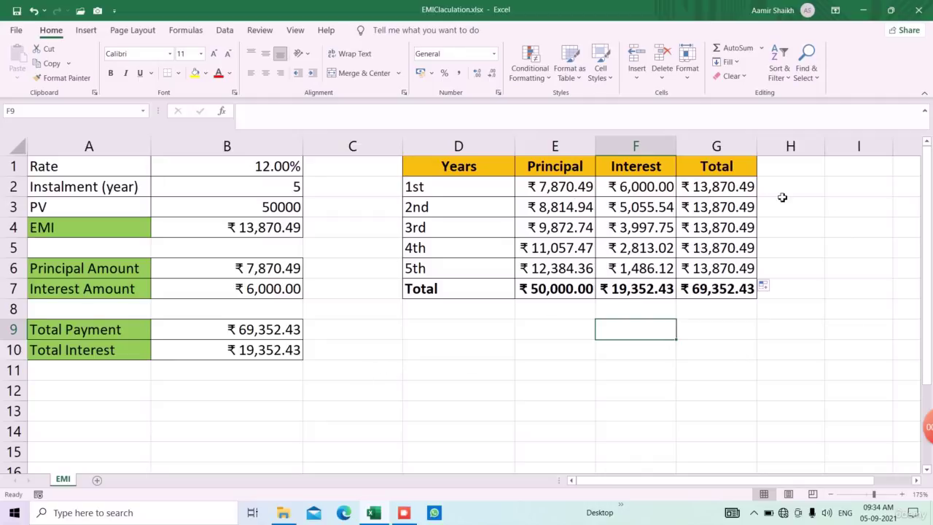
left_click_drag(782, 197, 777, 270)
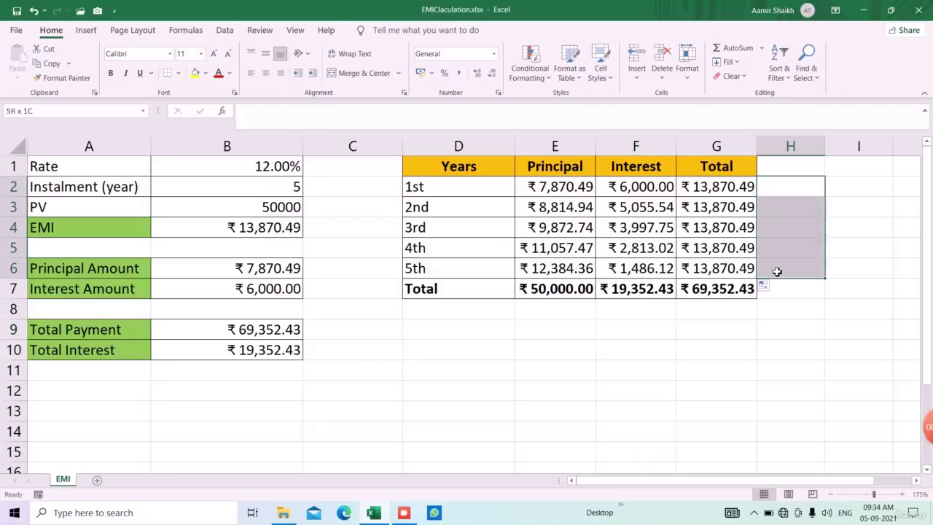
Compare the table's total, interest and principal sums in row 7 with the Total Interest, EMI and Principal Amount cells.
left_click(712, 291)
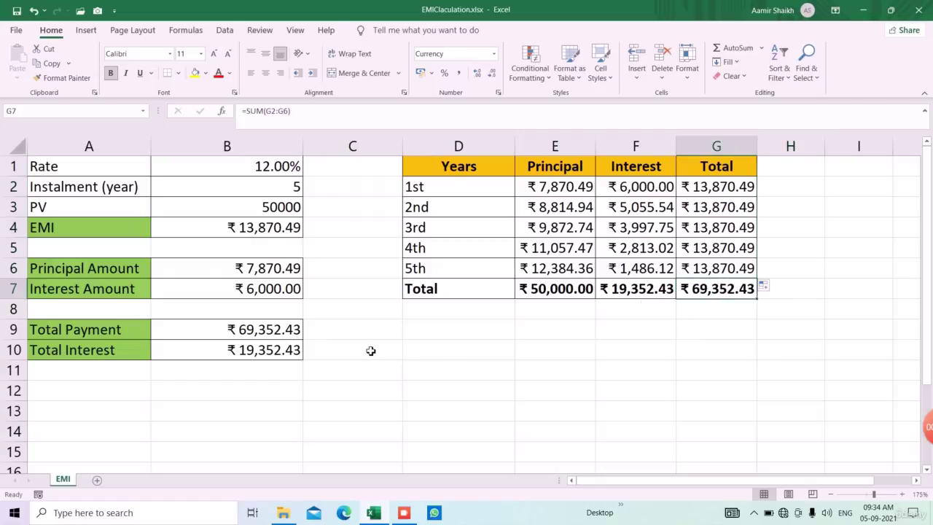
left_click(295, 353)
left_click(627, 291)
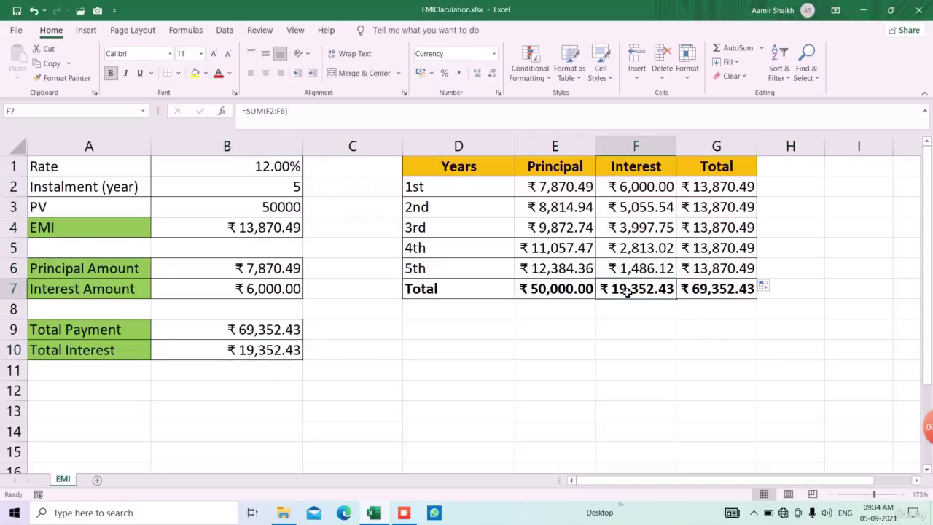
left_click(571, 296)
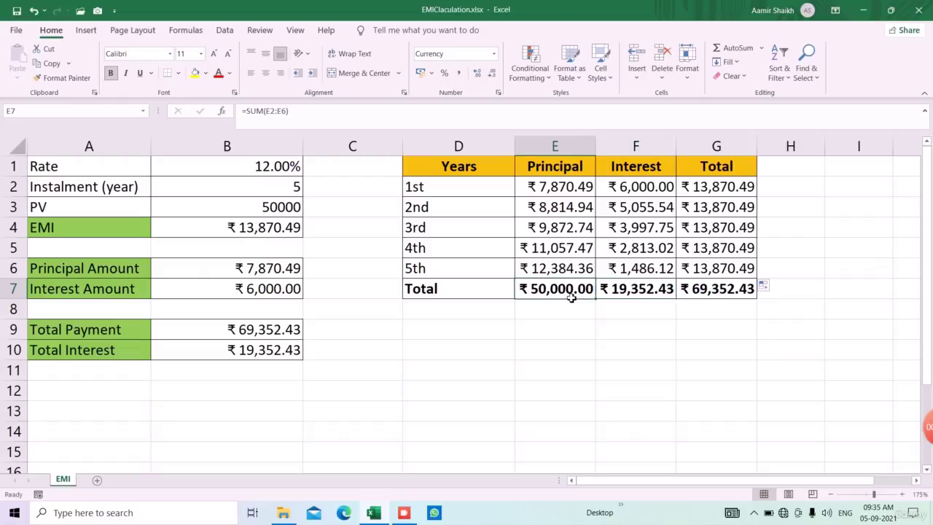
left_click(349, 288)
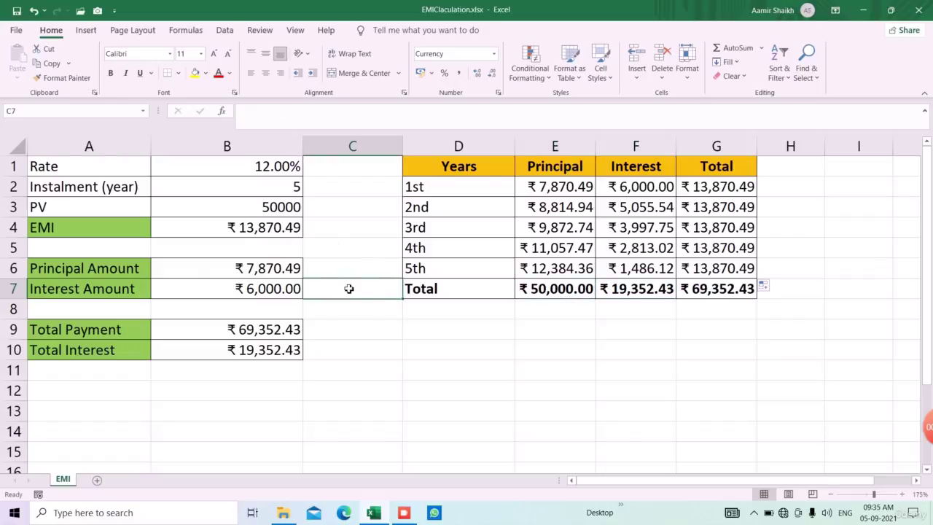
left_click(297, 233)
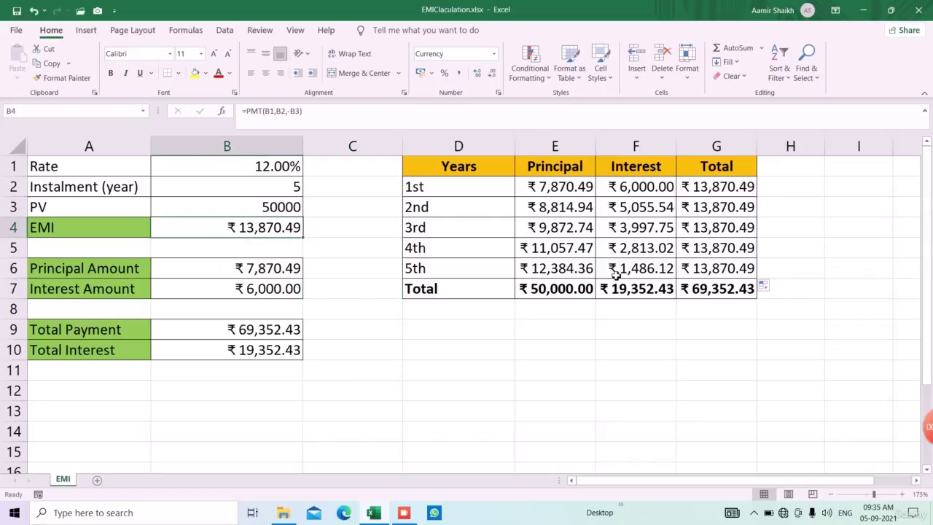
left_click(351, 273)
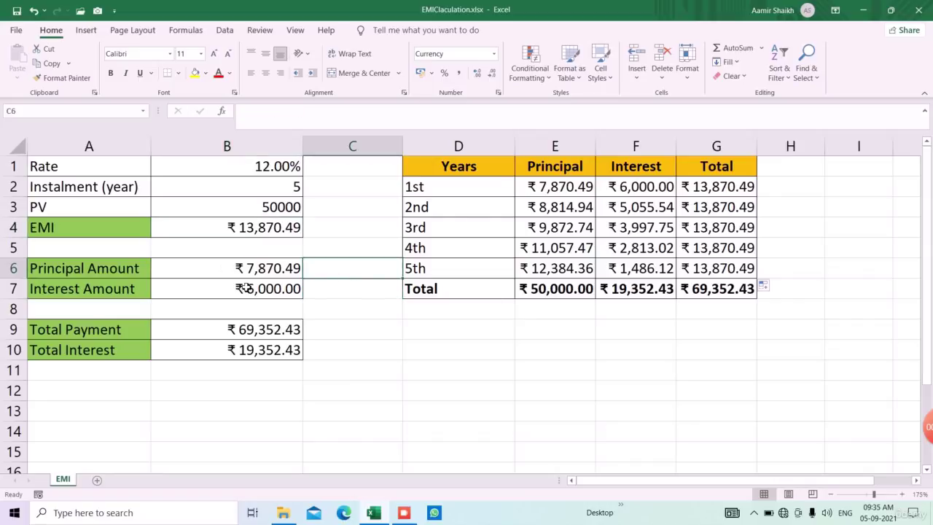
key("Left")
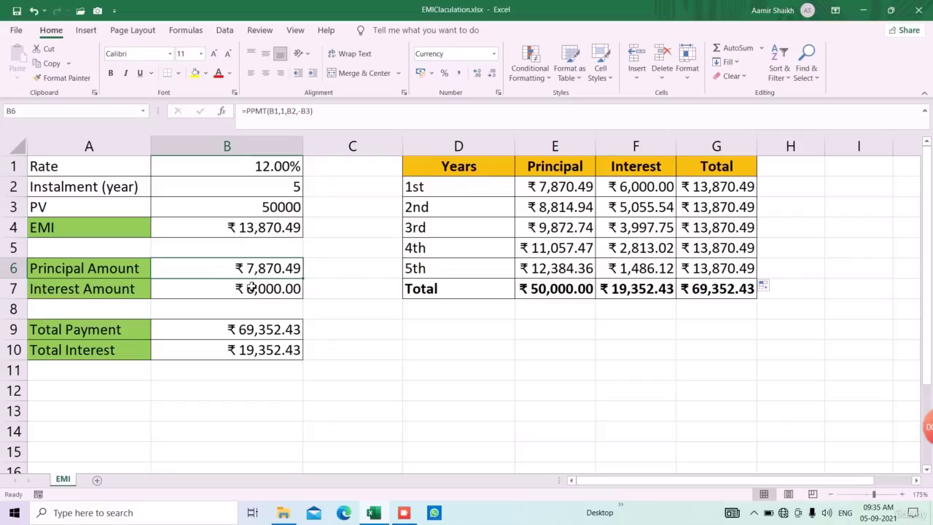
Review the Interest Amount and EMI formulas in B7 and B4.
left_click(251, 291)
left_click(372, 331)
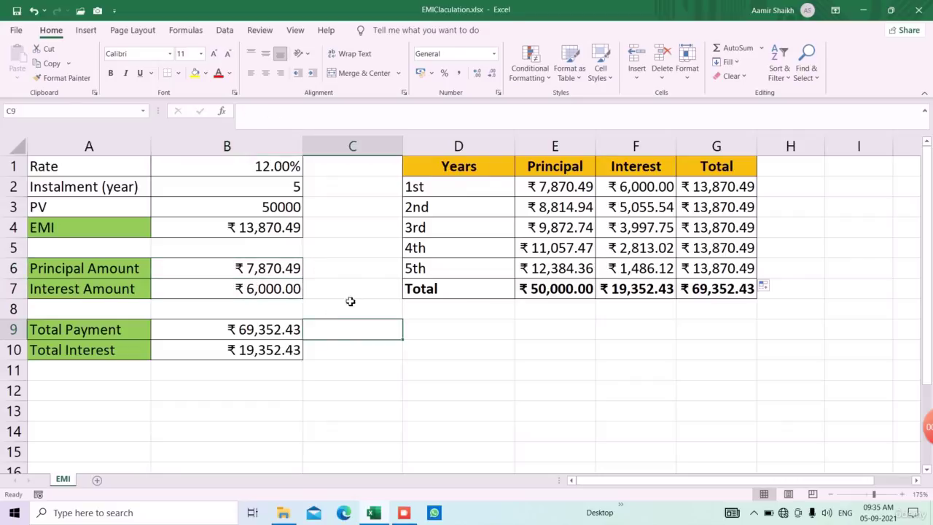
left_click(295, 232)
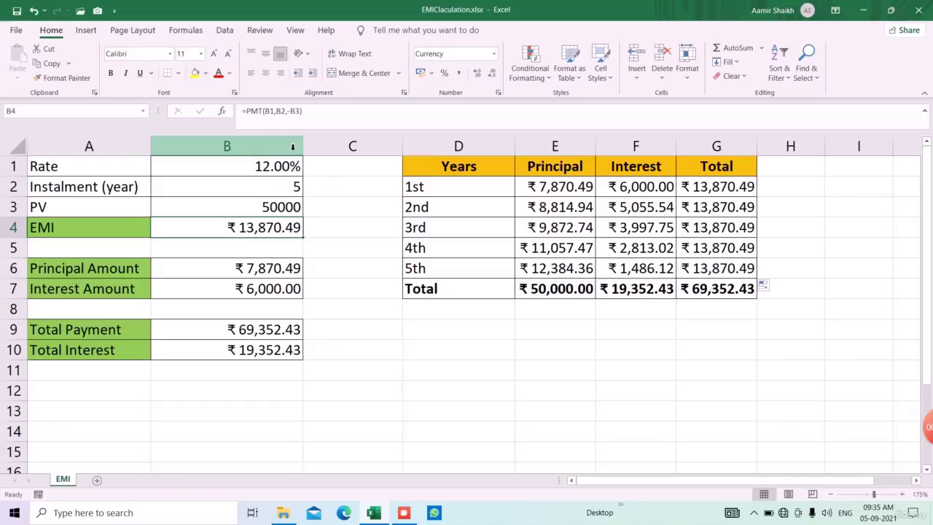
Try a period of 6 in the Principal Amount's PPMT formula in B6 and undo the change.
left_click(288, 267)
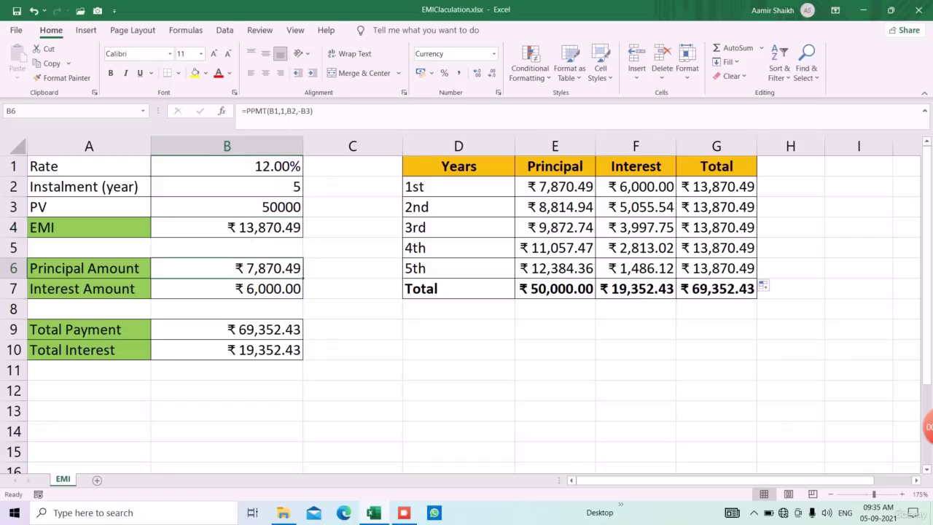
left_click(281, 111)
key("Delete")
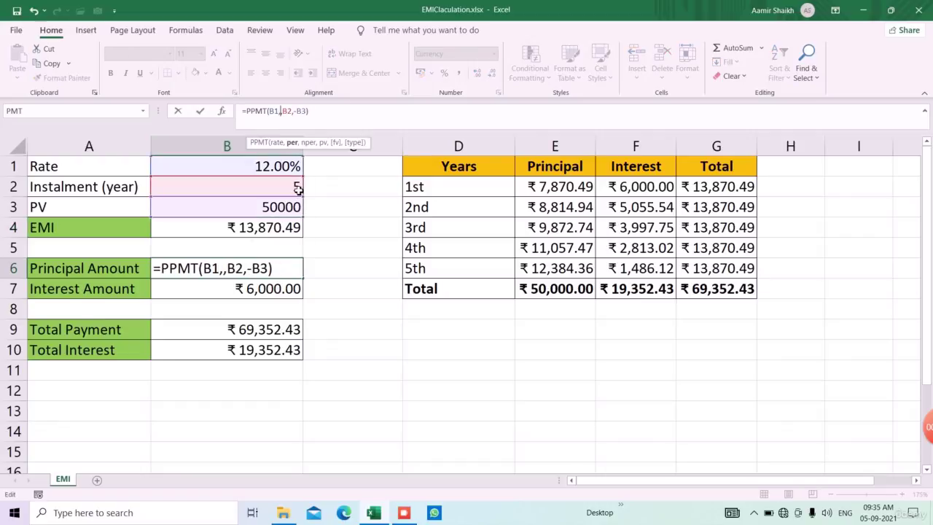
type("6")
key("Return")
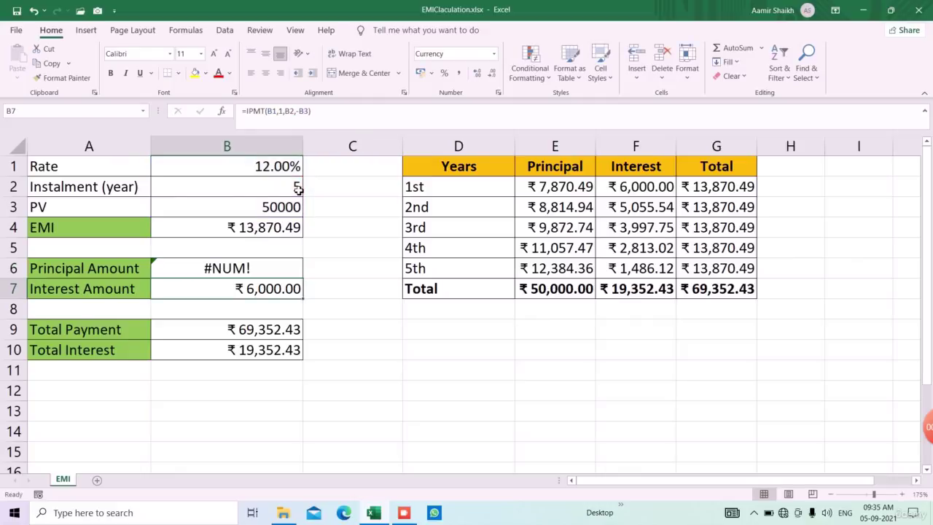
left_click(268, 275)
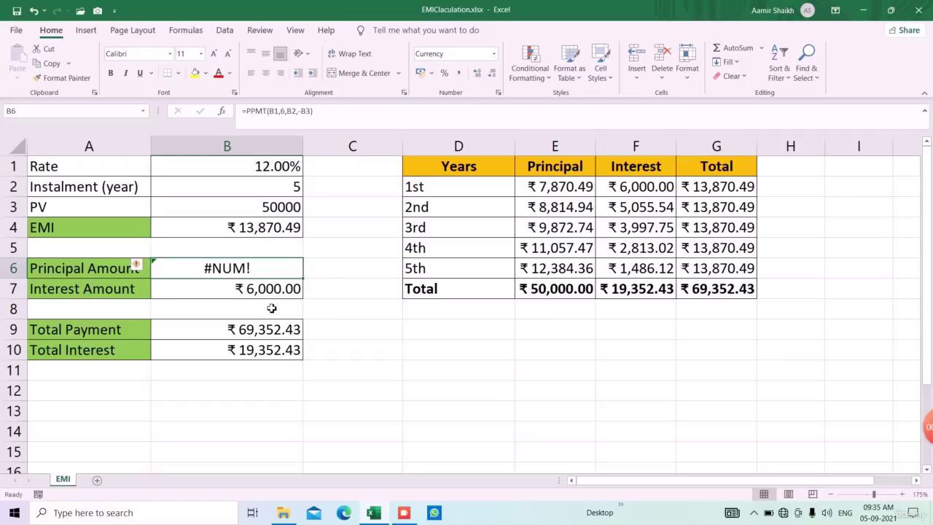
key("ctrl+z")
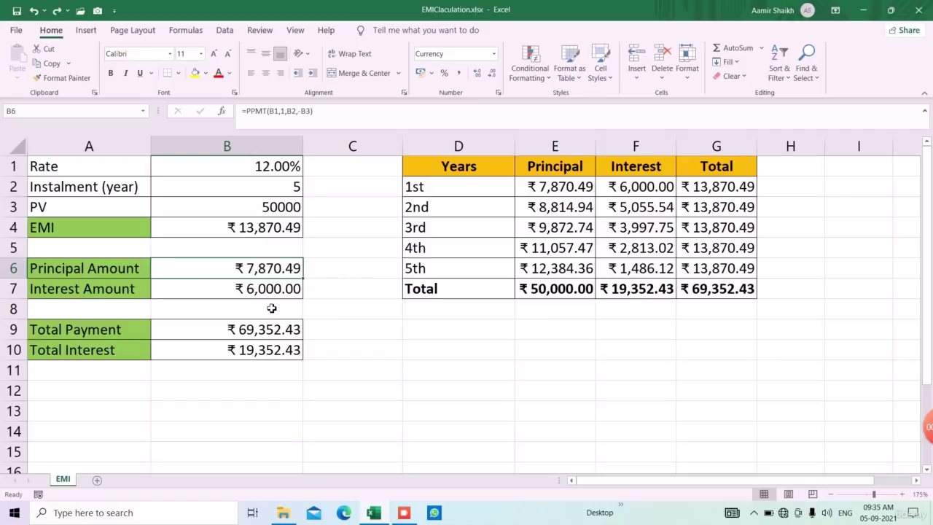
left_click(376, 350)
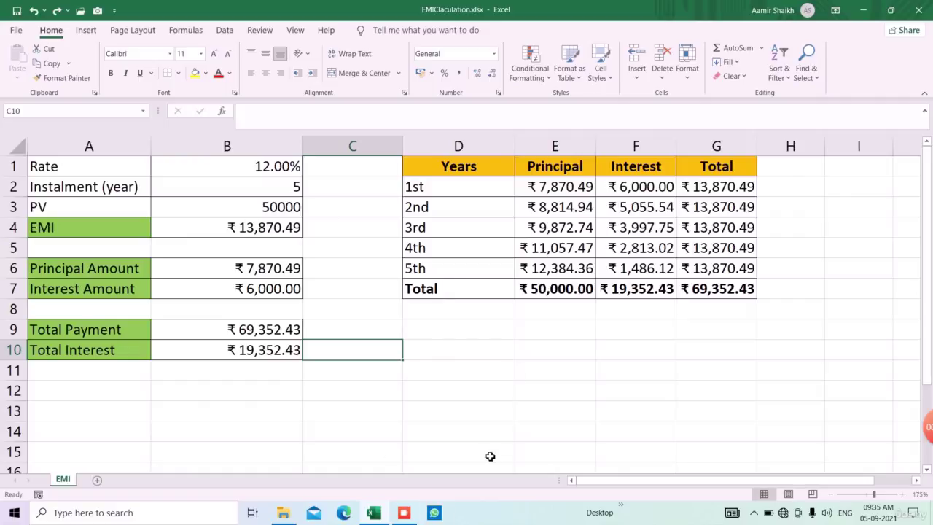
left_click(409, 516)
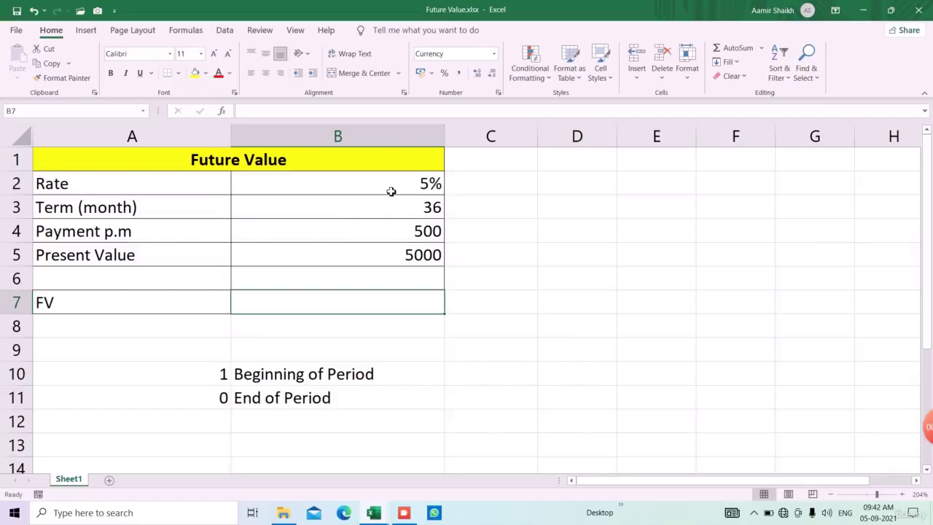
Examine the rate, term, monthly payment and present value inputs and the period type codes in the Future Value sheet.
left_click(140, 187)
left_click(326, 191, "shift")
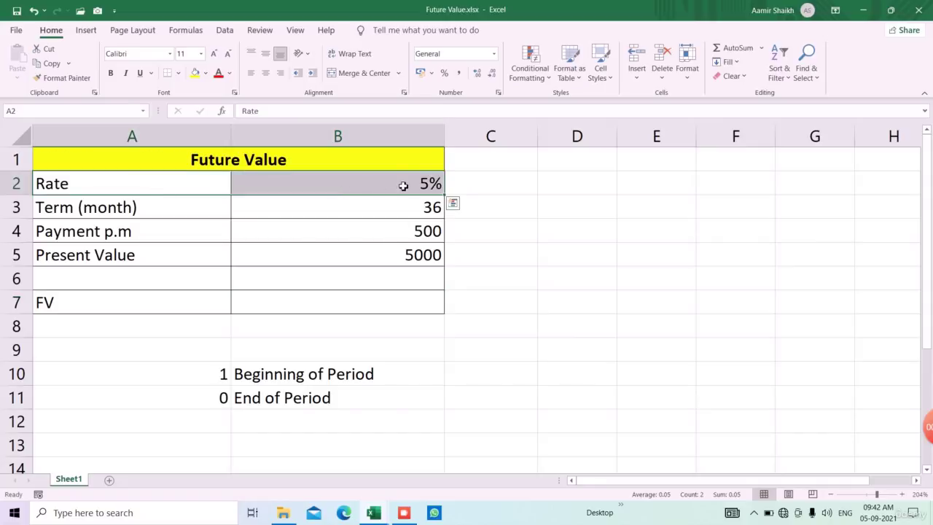
left_click(332, 215)
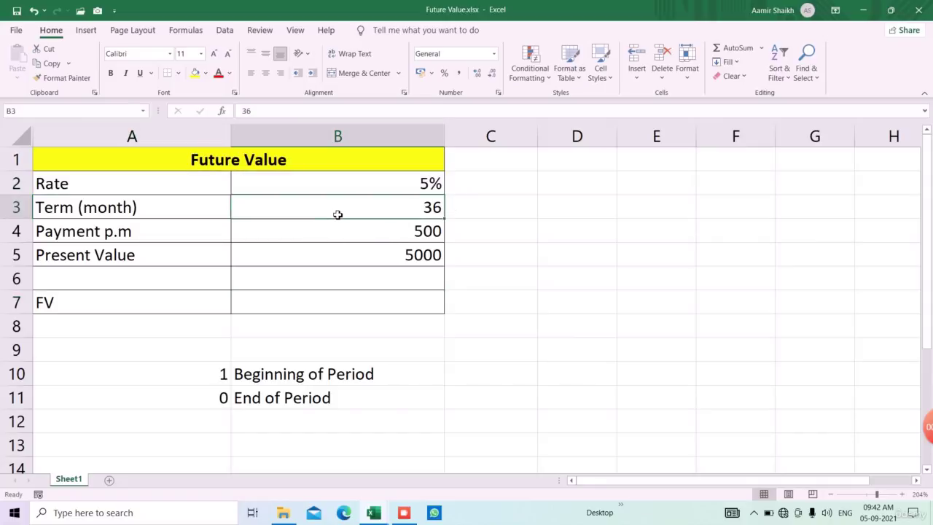
left_click(339, 241)
left_click(334, 257)
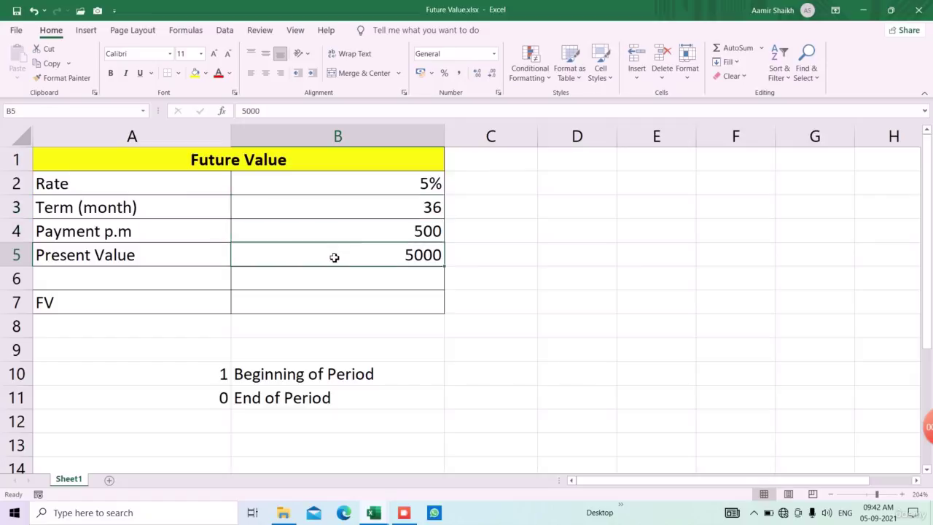
left_click(348, 309)
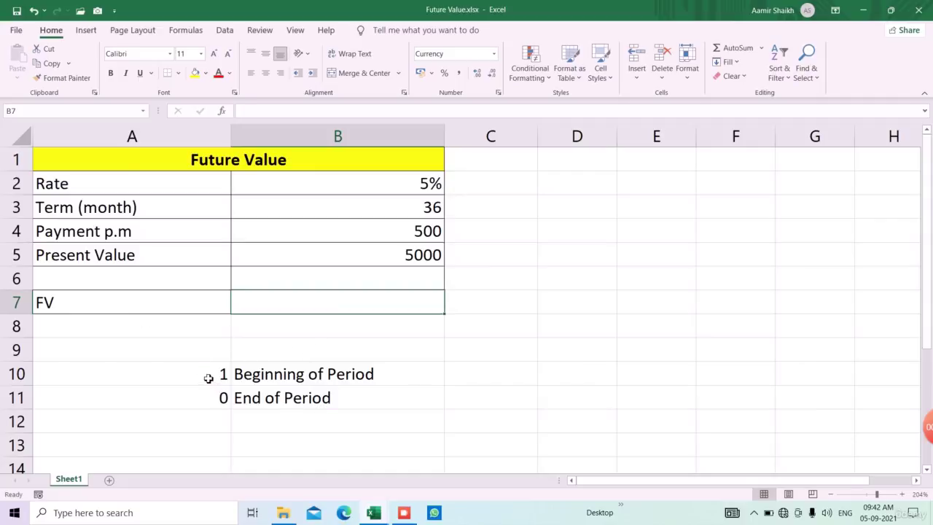
left_click_drag(208, 377, 287, 396)
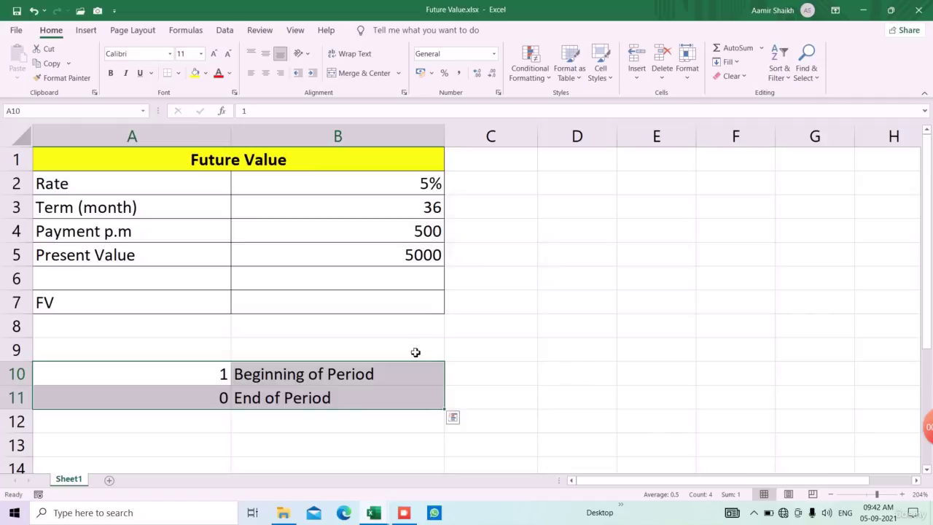
Calculate the future value with end-of-period payments in B7 using =FV(B2/12,B3,-B4,-B5,0).
left_click(425, 306)
type("=fv")
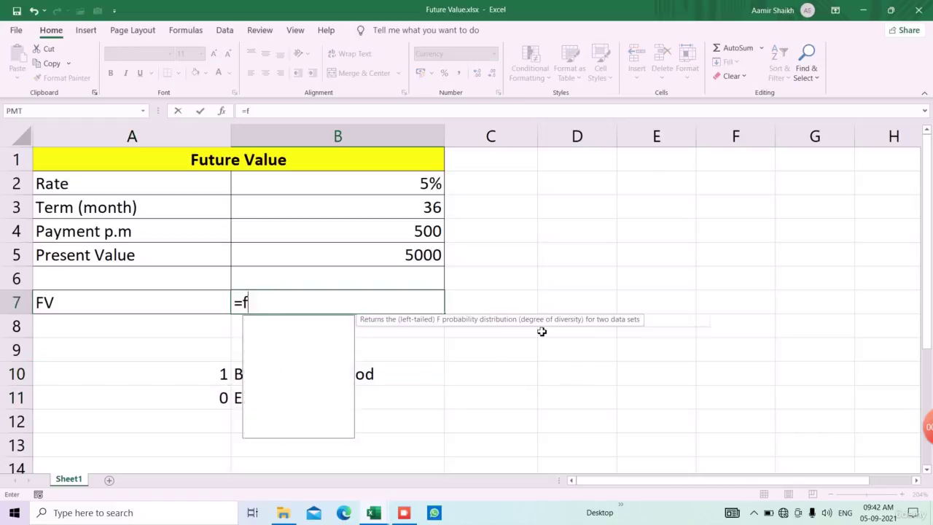
key("Tab")
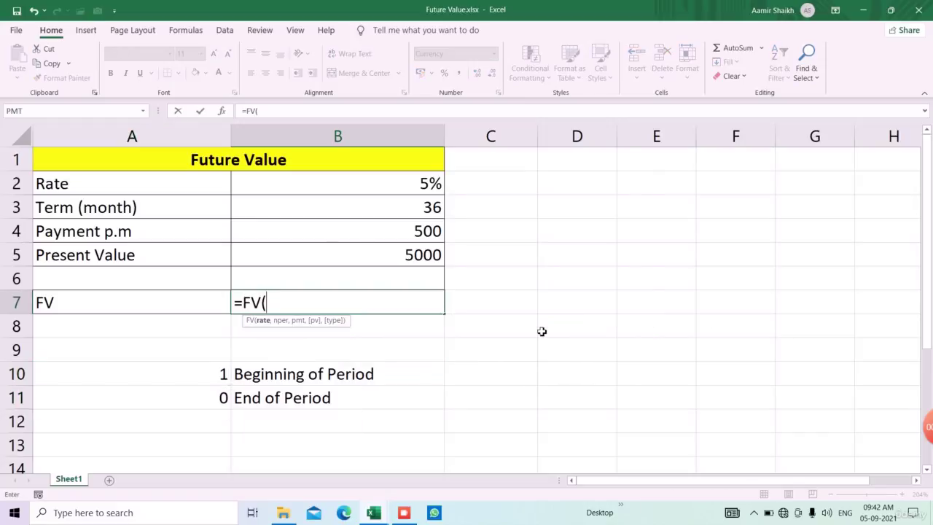
left_click(426, 188)
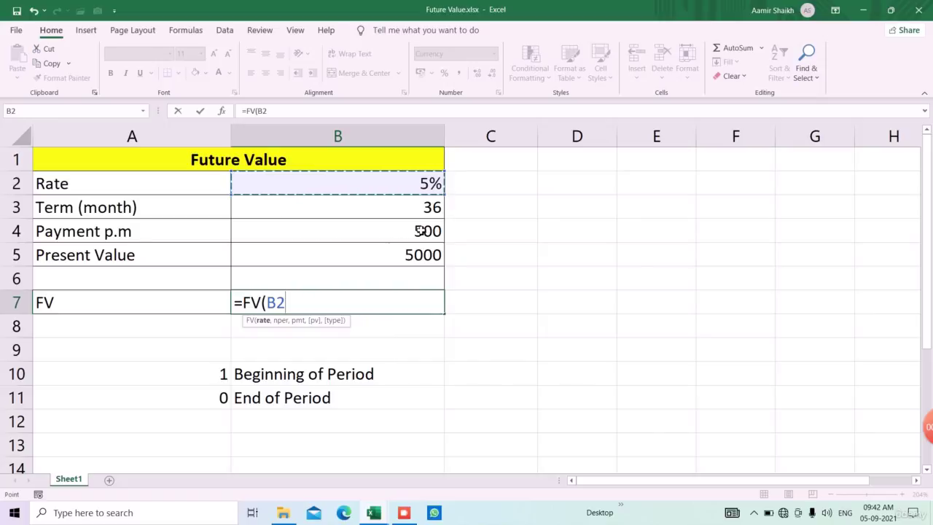
type("/12,")
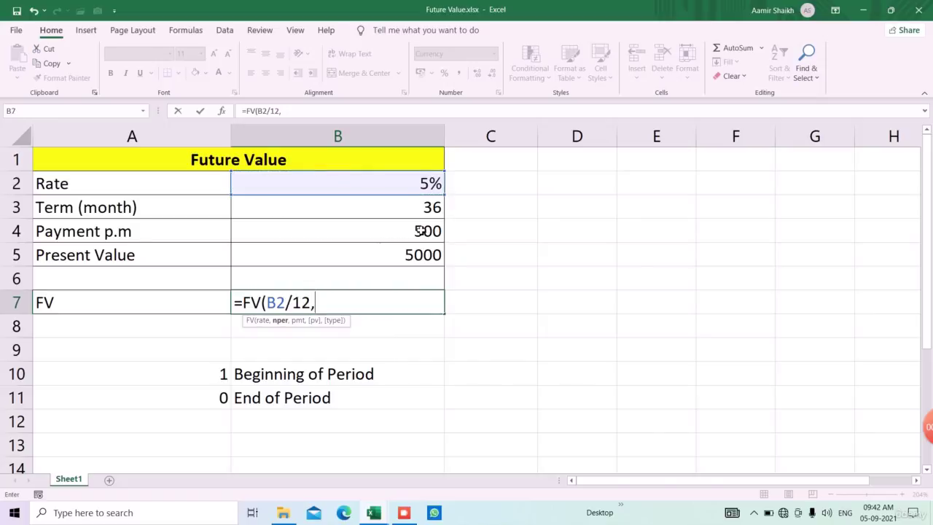
left_click(407, 209)
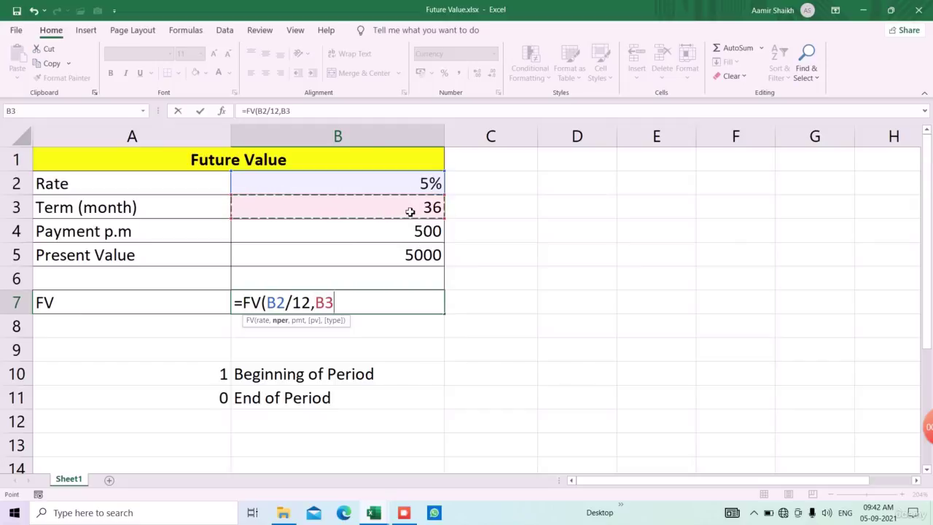
type(",")
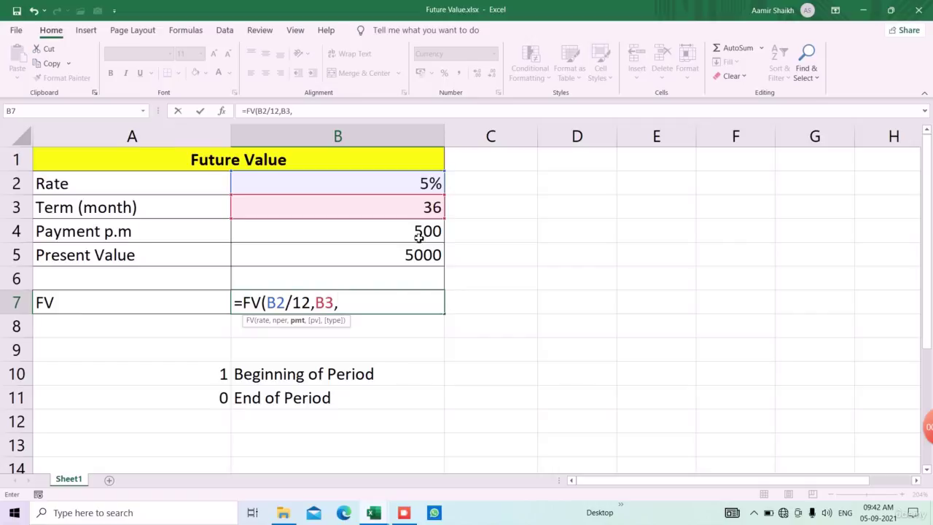
type("-")
left_click(419, 236)
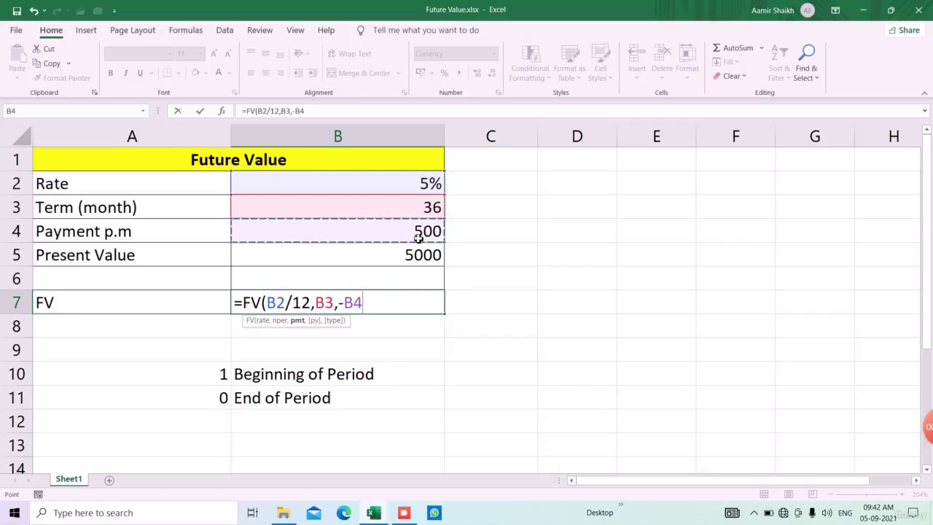
type(",-")
left_click(416, 255)
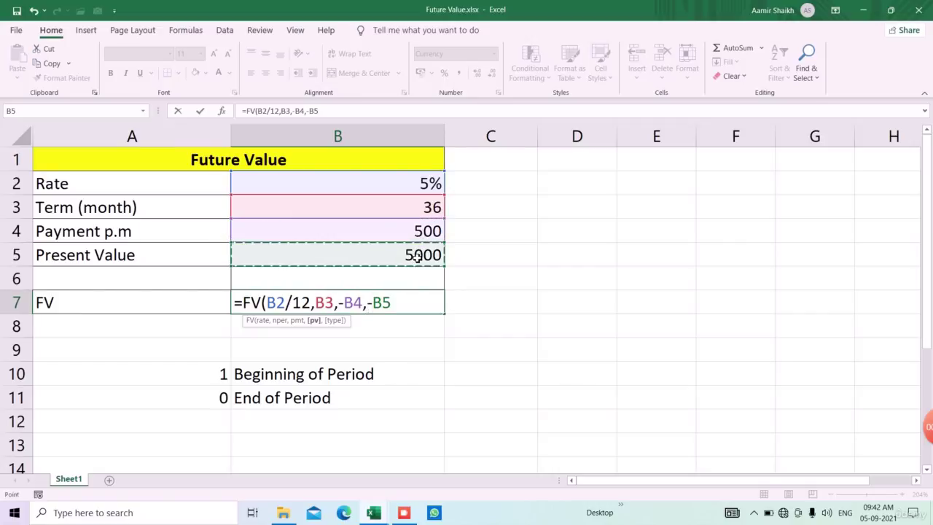
type(",0")
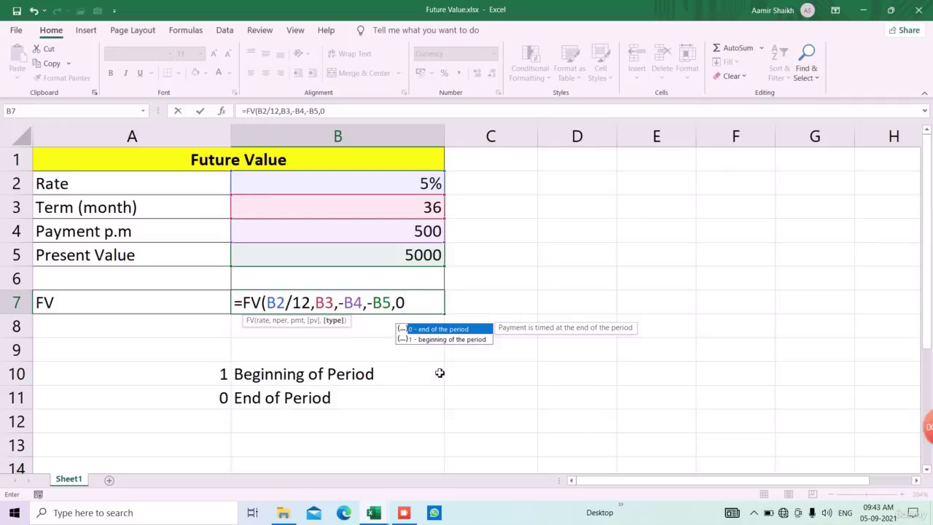
type(")")
key("Return")
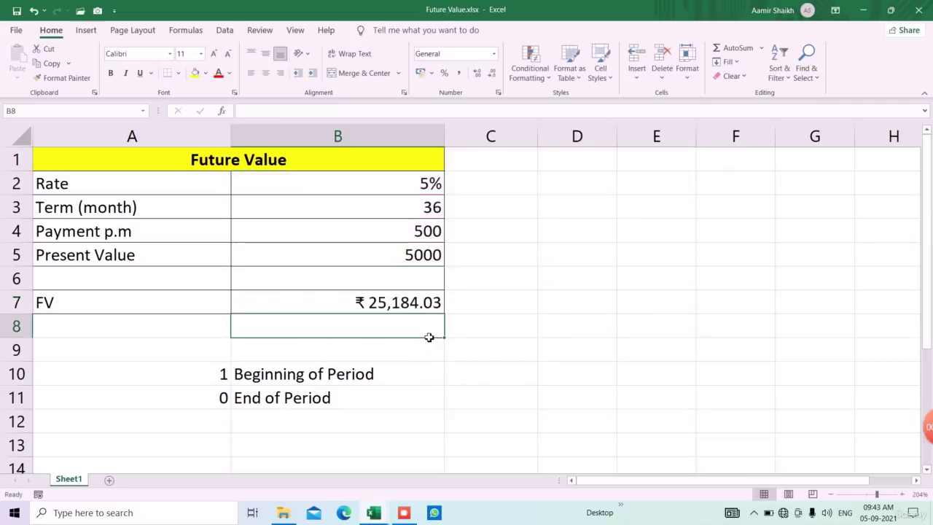
Calculate the future value with beginning-of-period payments in C7 using =FV(B2/12,B3,-B4,-B5,1).
left_click(474, 312)
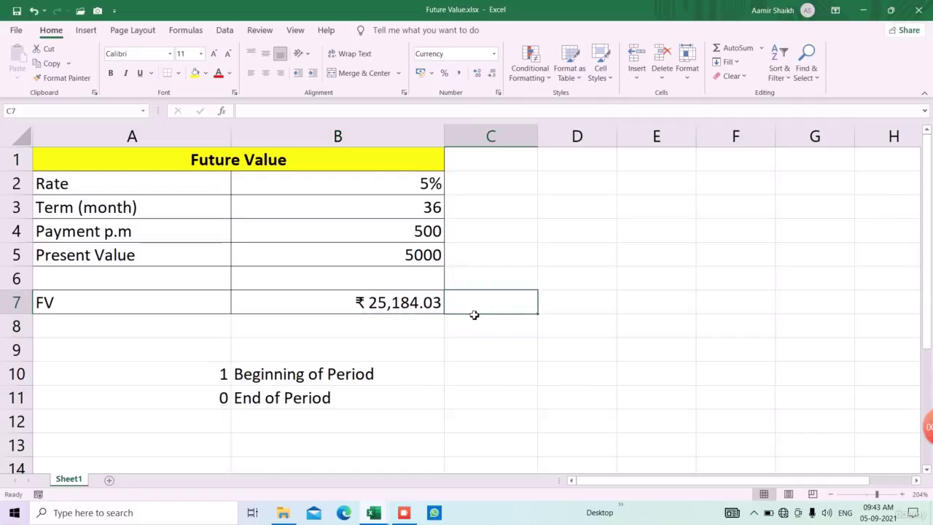
type("=FV(")
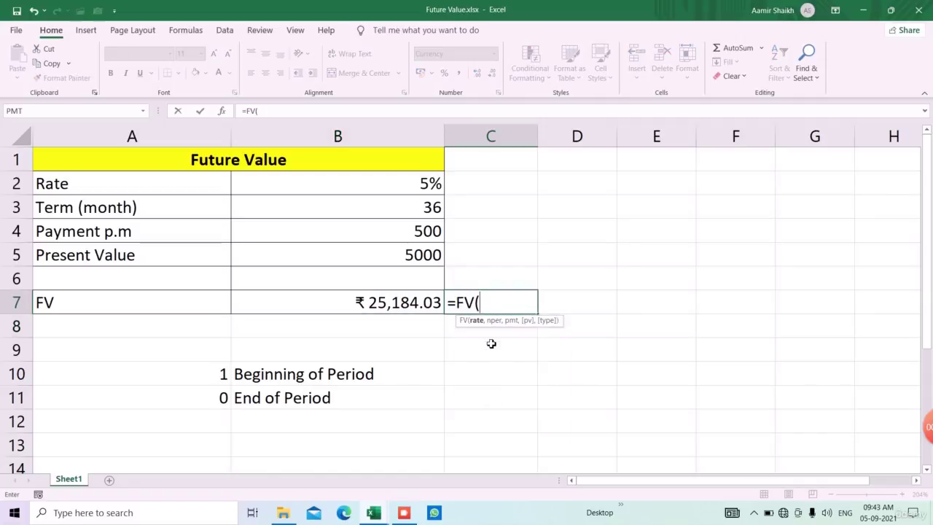
left_click(420, 188)
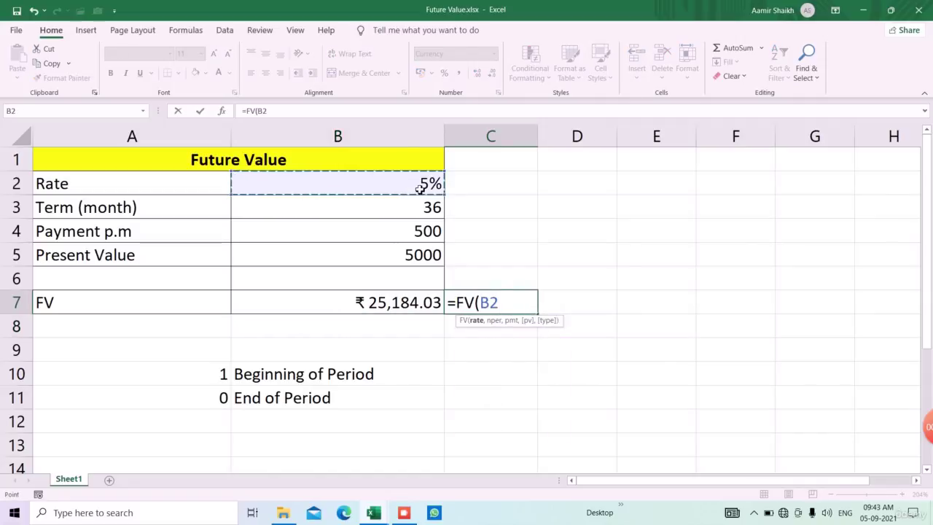
type("/12,")
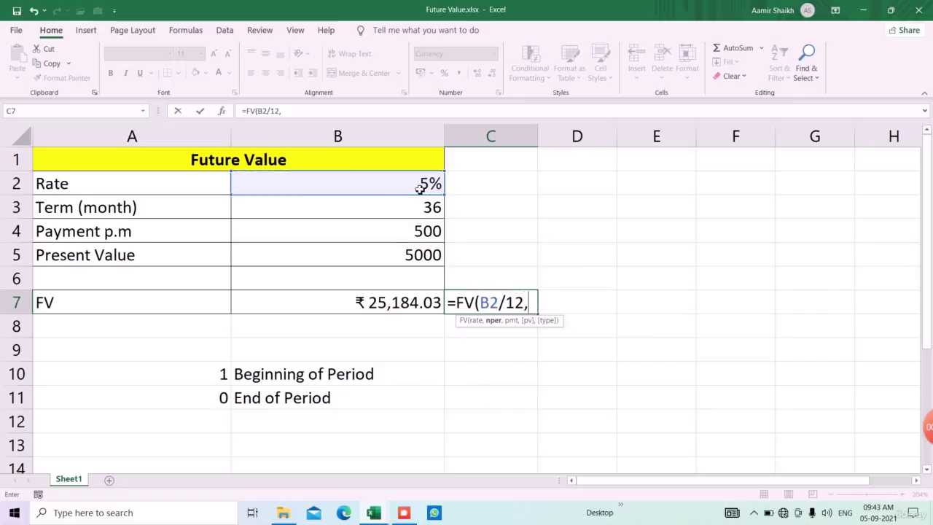
left_click(412, 217)
type(",")
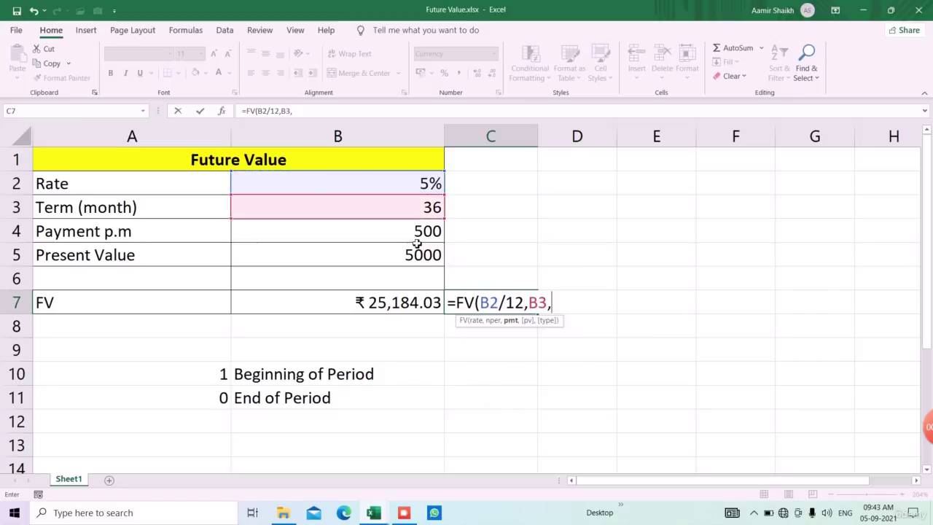
type("-")
left_click(417, 232)
type(",")
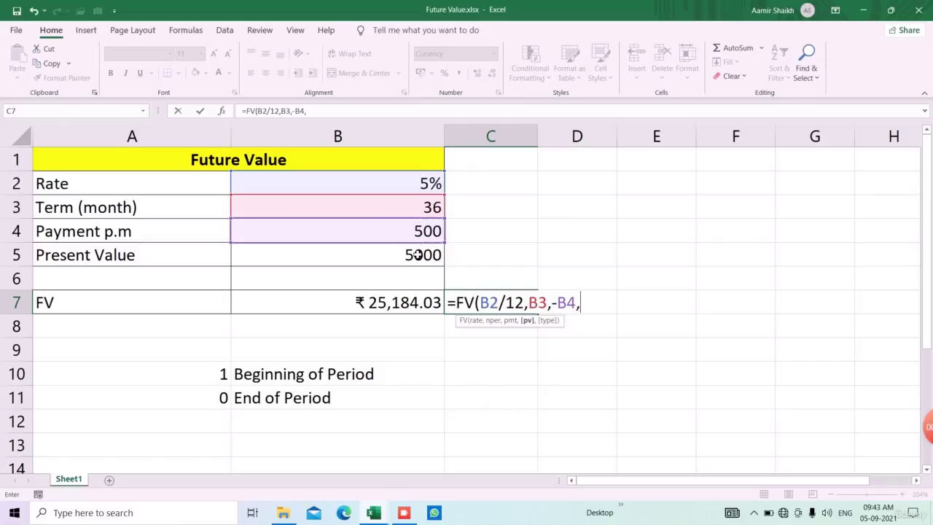
type("-")
left_click(421, 256)
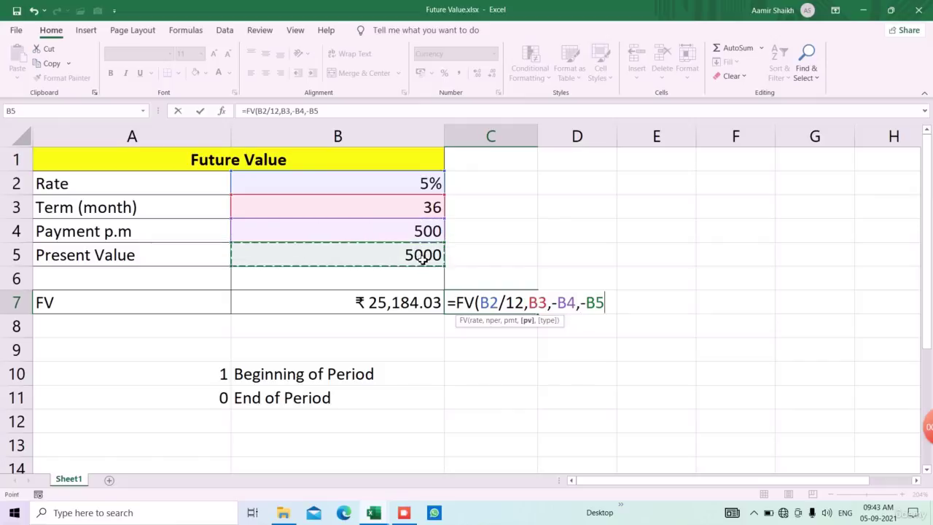
type(",1")
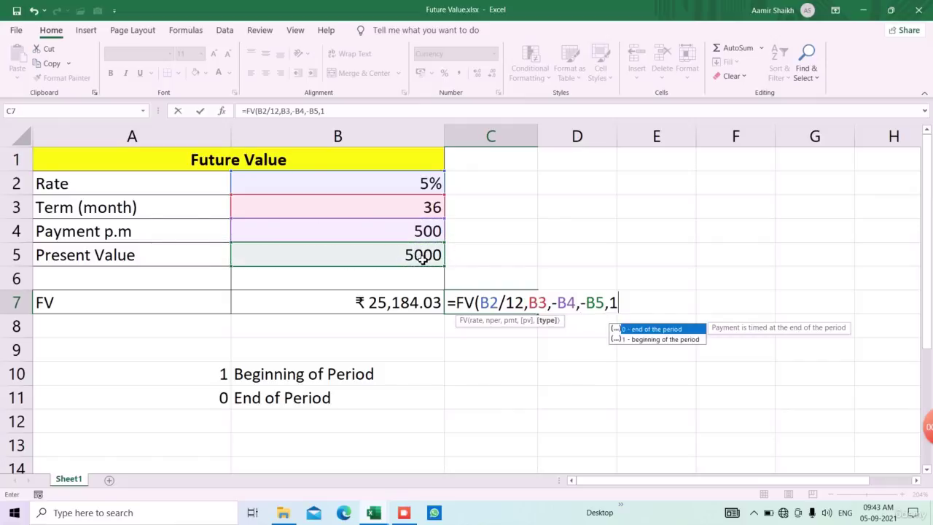
type(")")
key("Return")
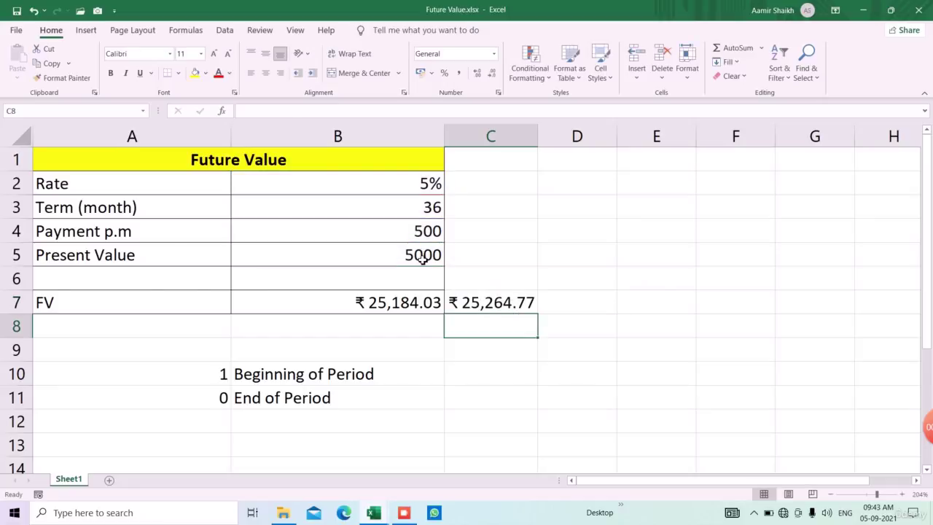
left_click(410, 308)
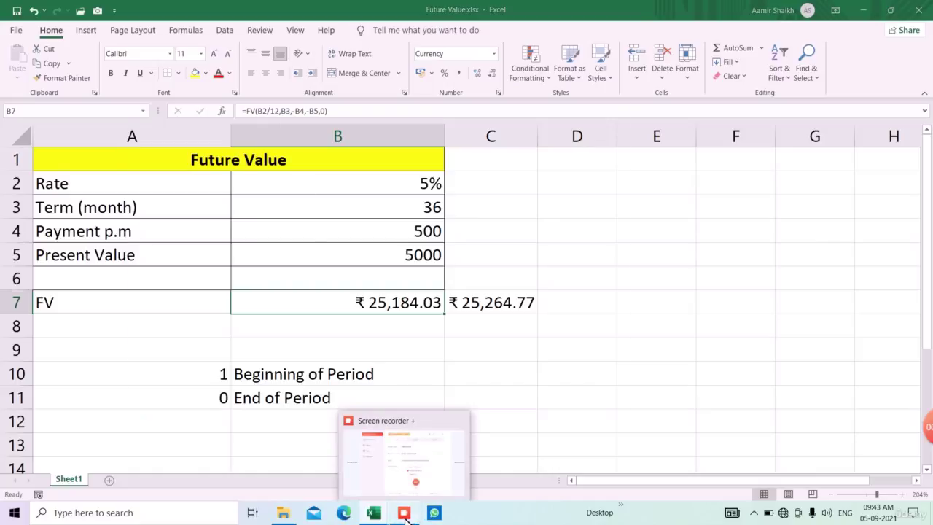
left_click(404, 448)
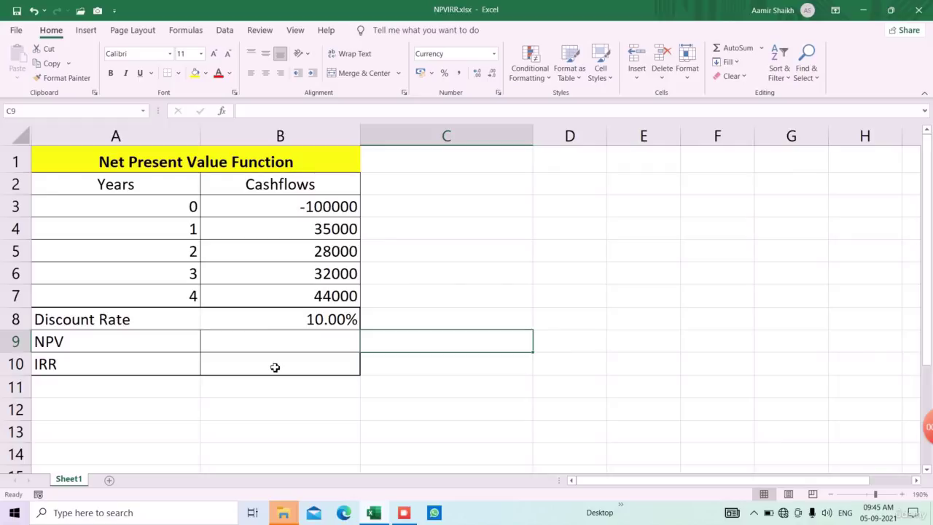
Examine the discount rate, the year 0 outlay and the cashflows for years 1 to 4 in the NPV table.
left_click(324, 319)
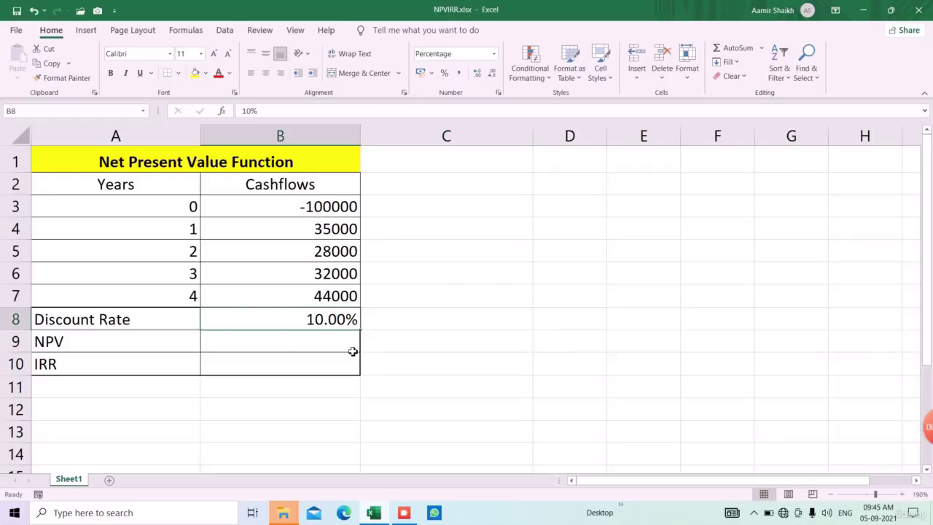
left_click(327, 207)
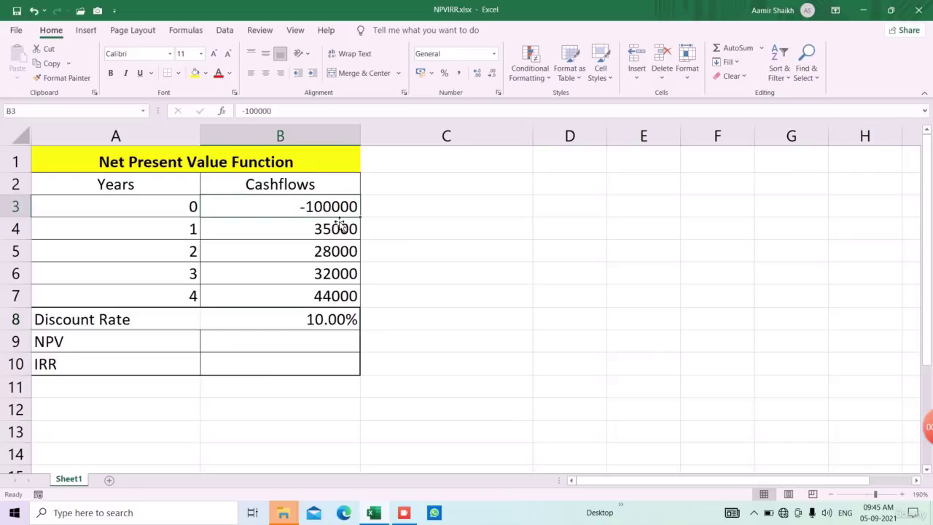
left_click_drag(335, 232, 340, 302)
left_click_drag(187, 234, 187, 295)
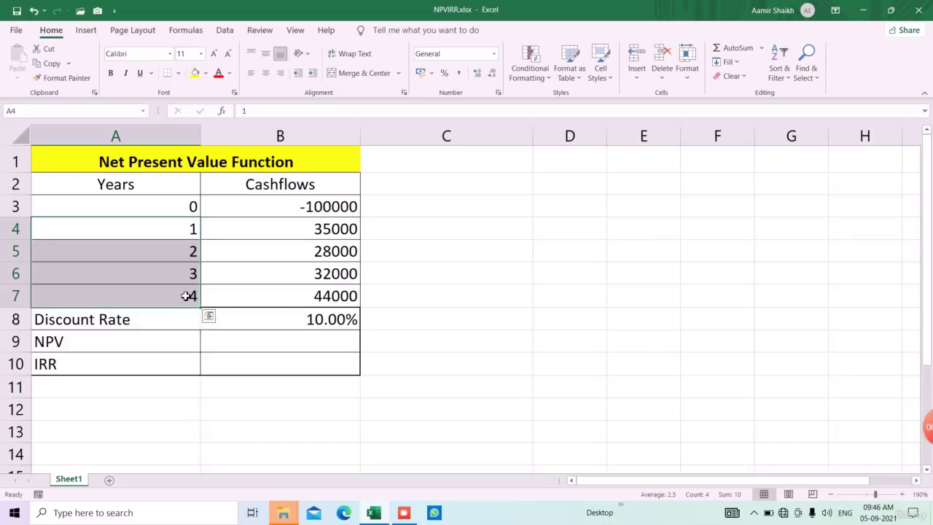
left_click(331, 325)
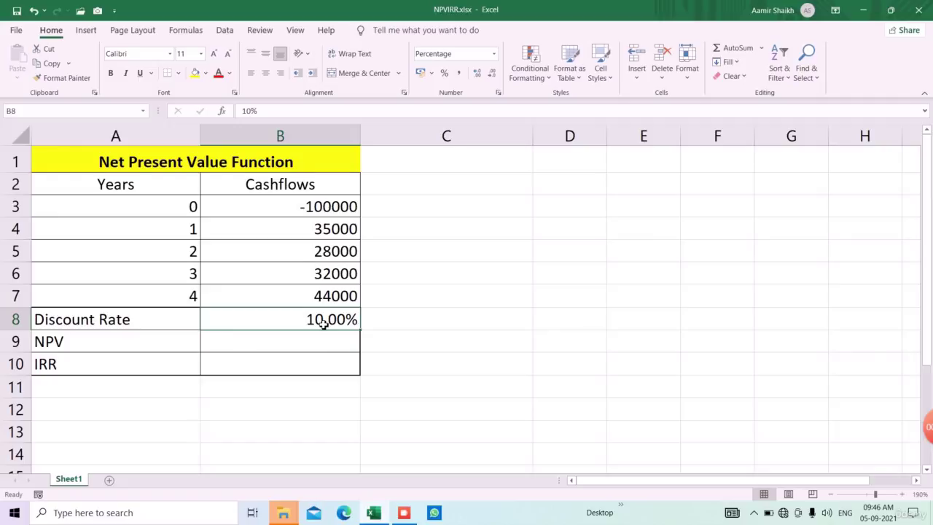
left_click_drag(298, 206, 298, 290)
left_click(298, 234)
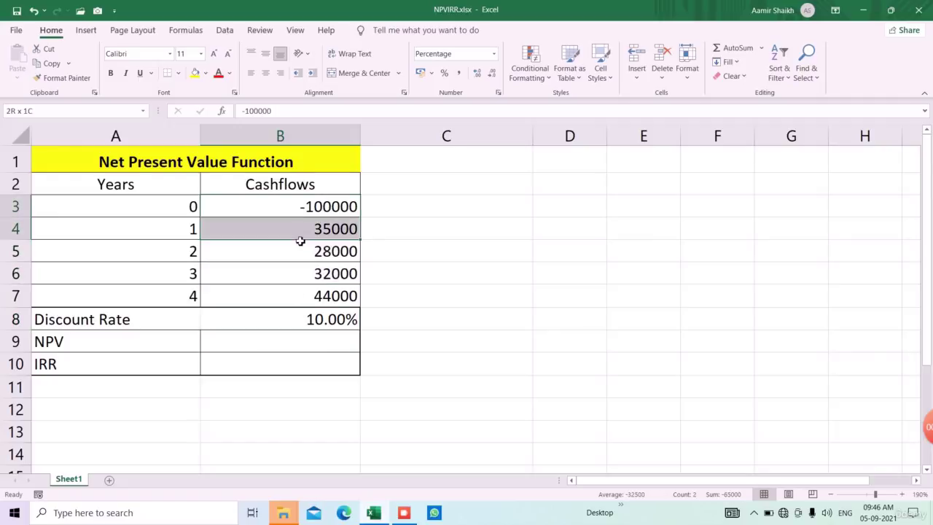
left_click_drag(302, 235, 304, 293)
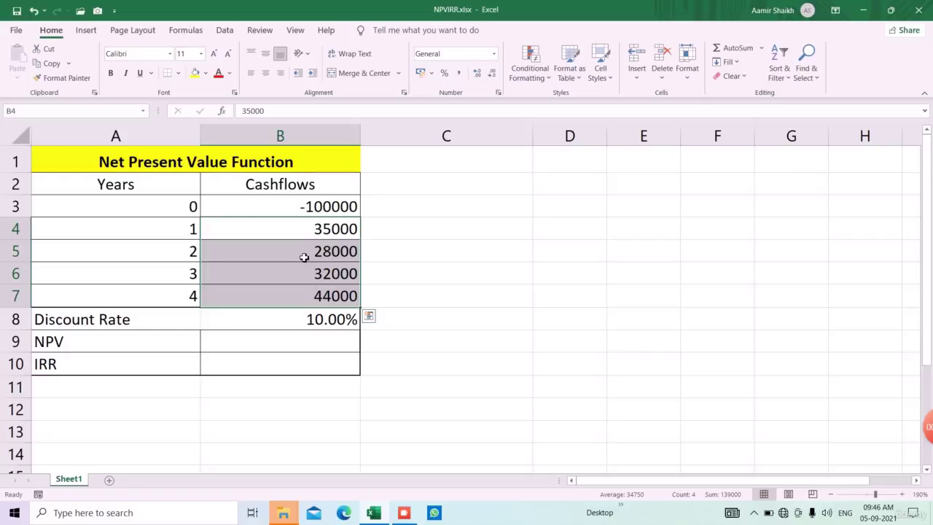
Calculate the net present value in B9 using =NPV(B8,B4:B7)+B3.
left_click(323, 348)
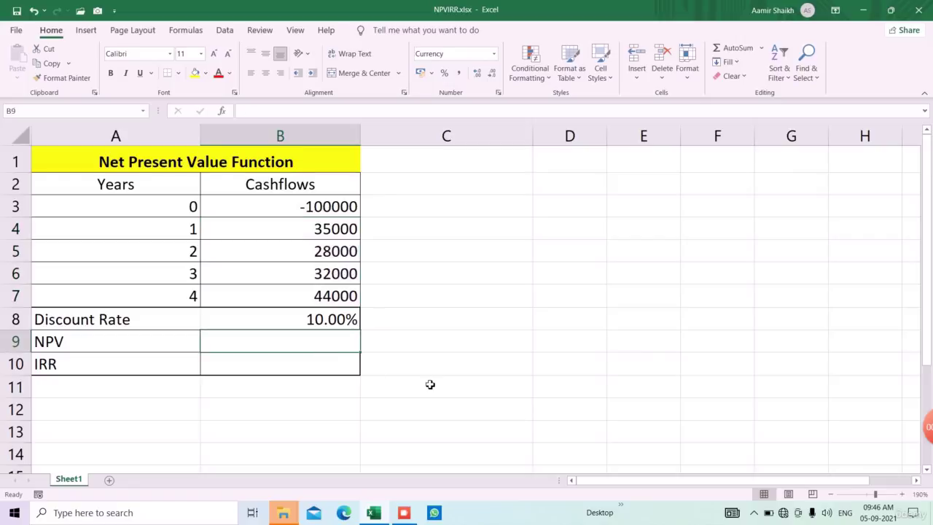
type("=npv")
key("Tab")
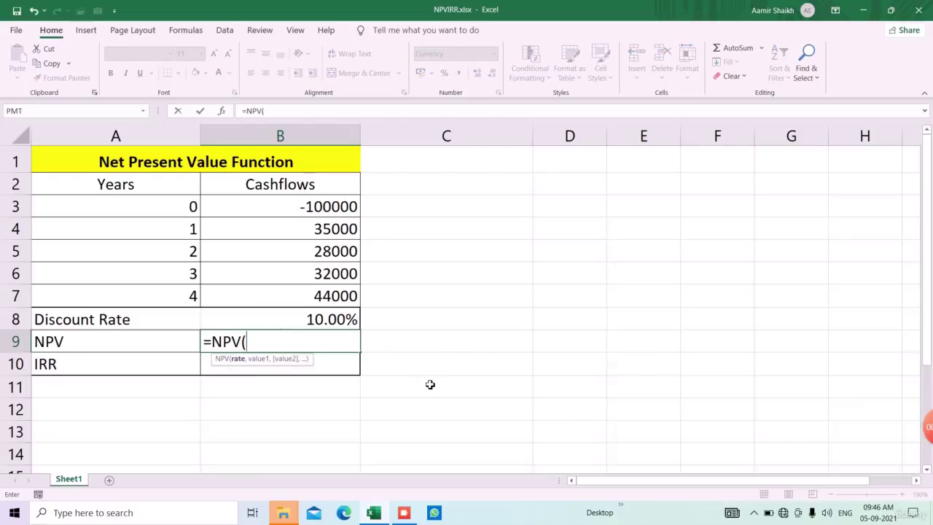
left_click(343, 324)
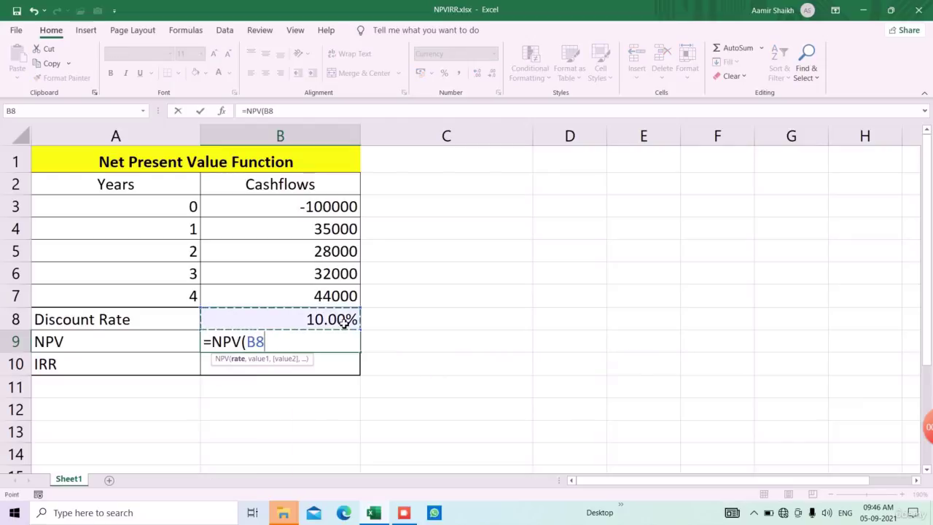
type(",")
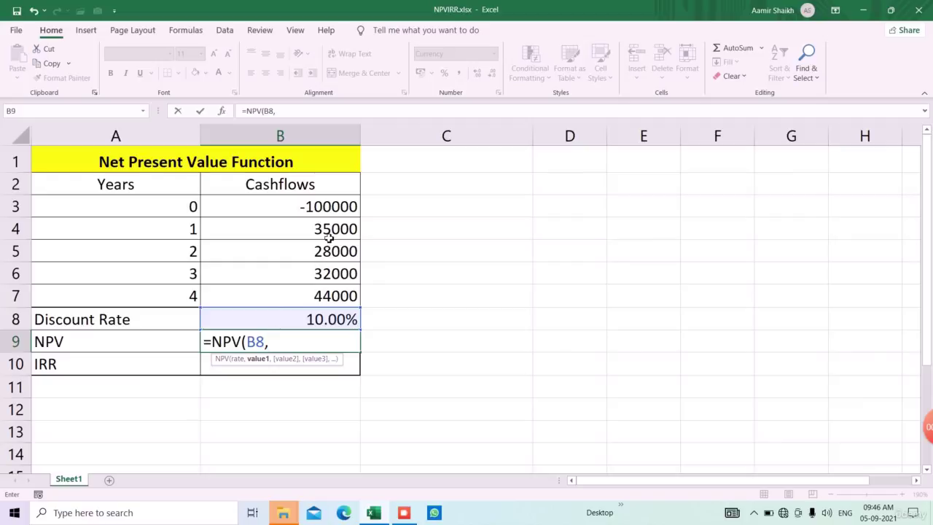
left_click_drag(329, 232, 336, 295)
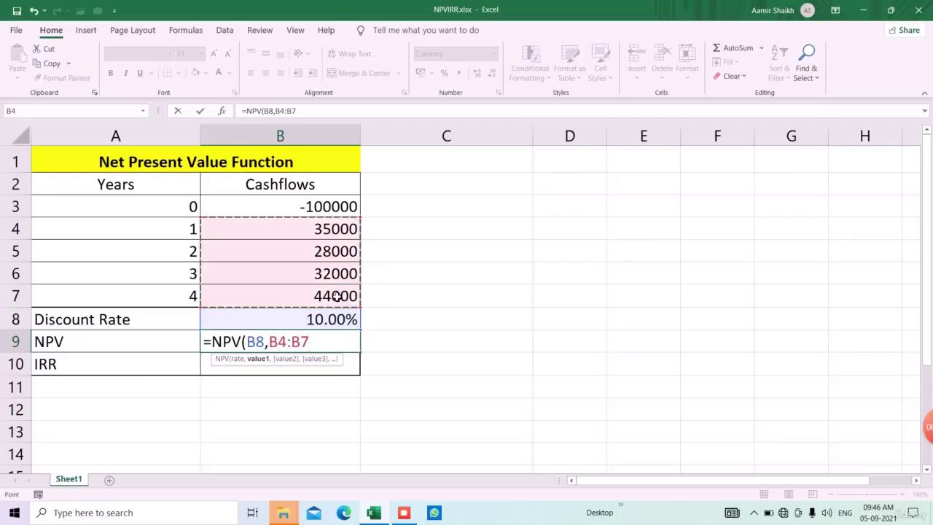
type(")+")
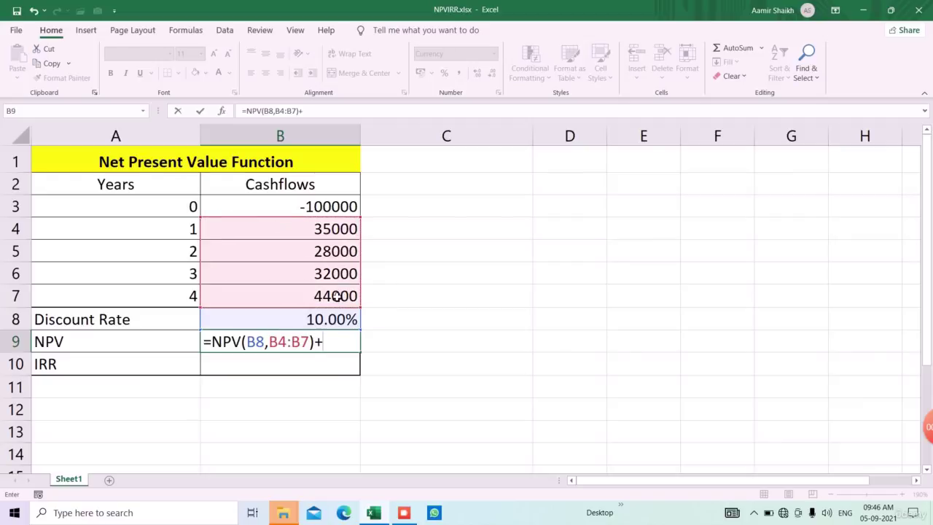
left_click(331, 207)
key("Return")
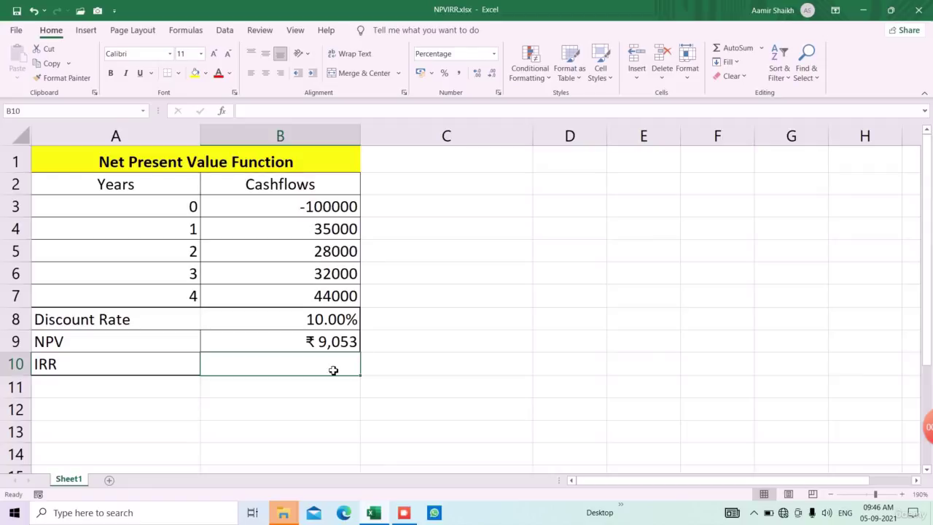
Calculate the internal rate of return in B10 using =IRR(B3:B7,10%).
type("=irr(")
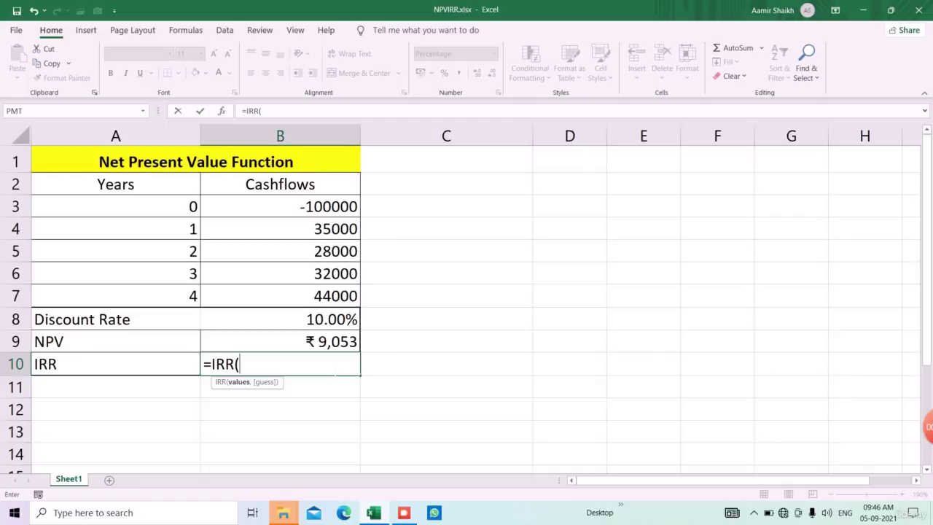
left_click_drag(317, 207, 313, 293)
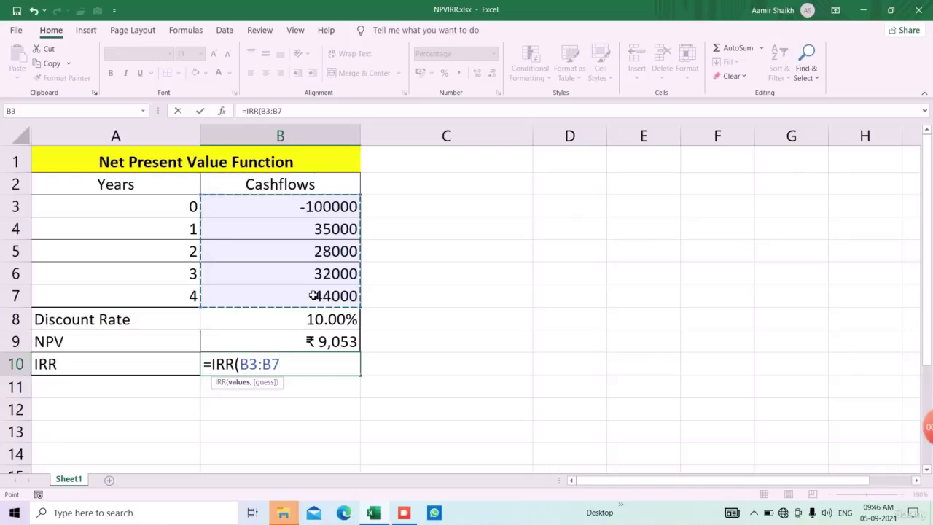
type(",10")
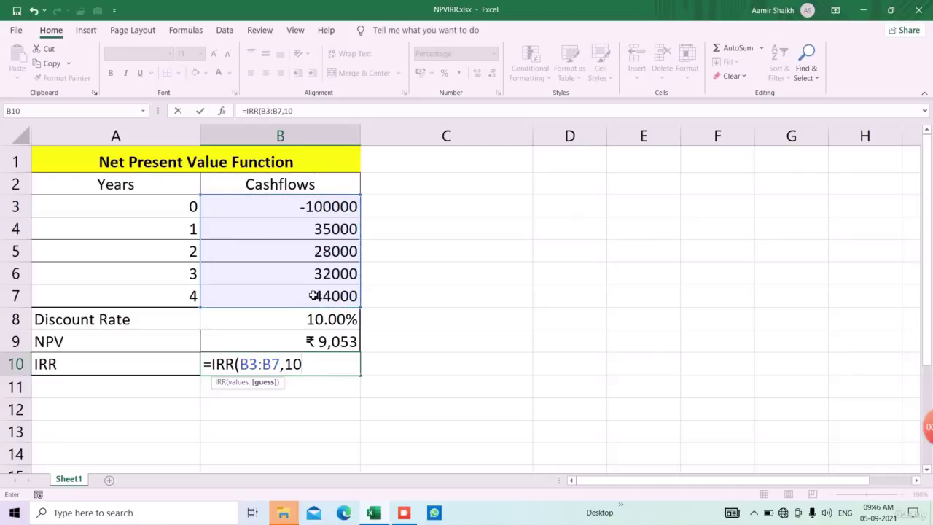
type("%)")
key("Return")
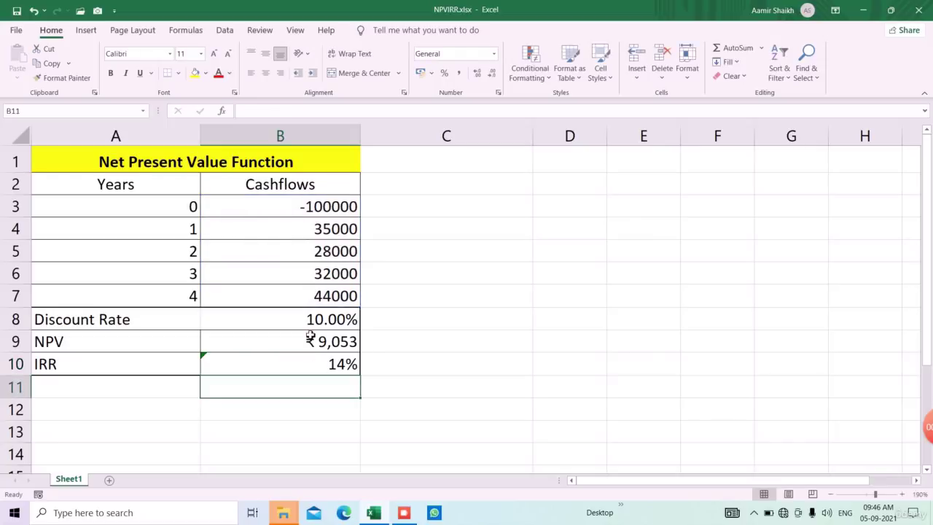
Show the IRR percentage in B10 with four decimal places.
left_click(333, 366)
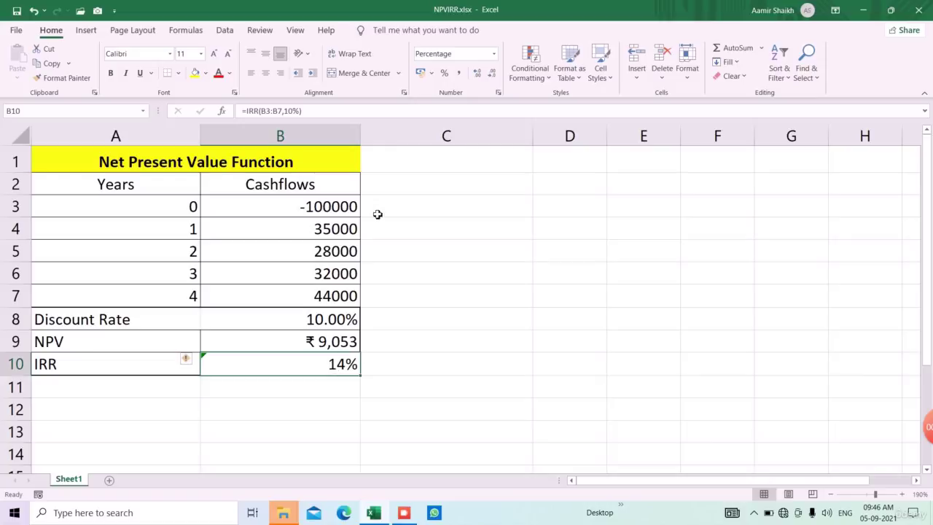
left_click(478, 74)
left_click(477, 74)
left_click(478, 73)
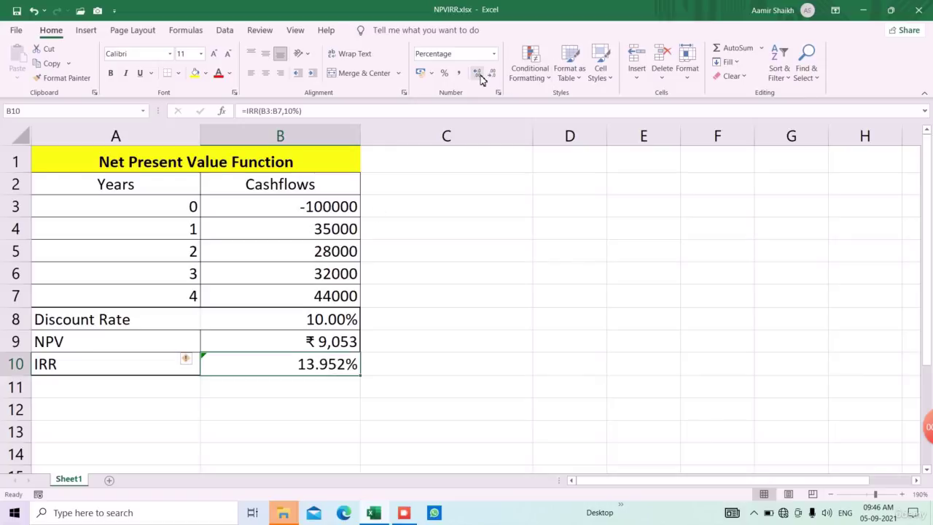
left_click(478, 74)
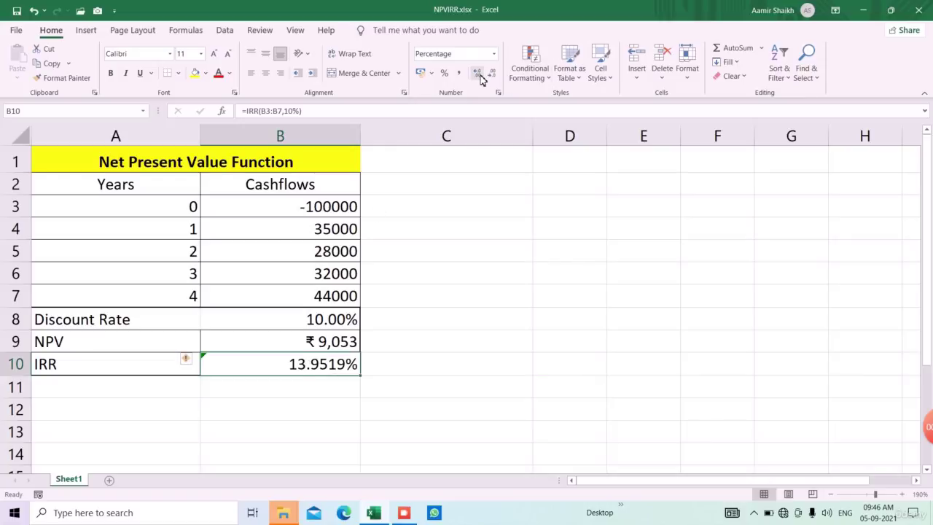
left_click(322, 406)
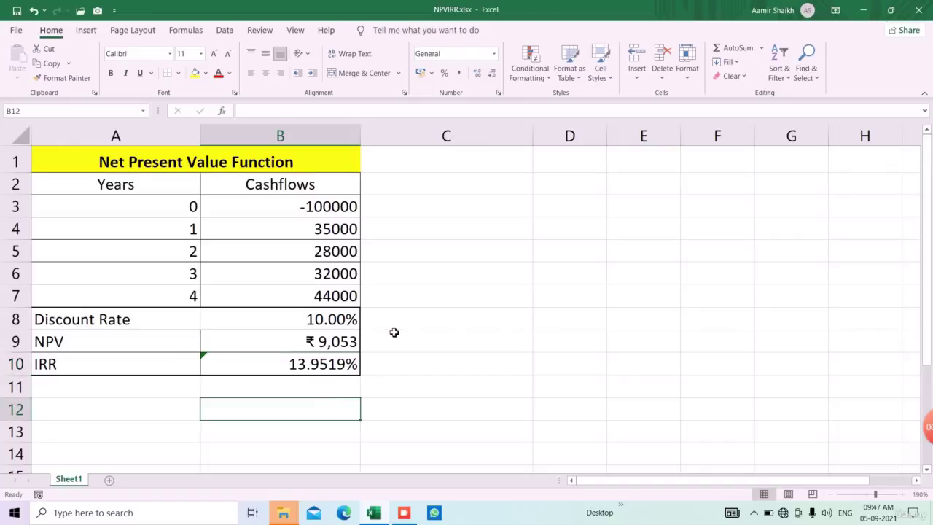
Review the discount rate, the initial outlay, the yearly cashflows and the IRR cell in relation to each other.
left_click(124, 321)
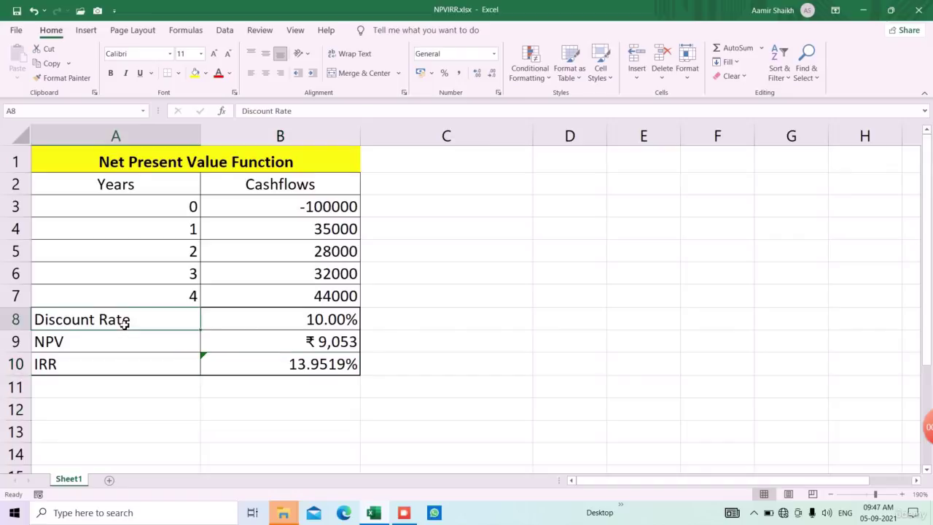
left_click(265, 325)
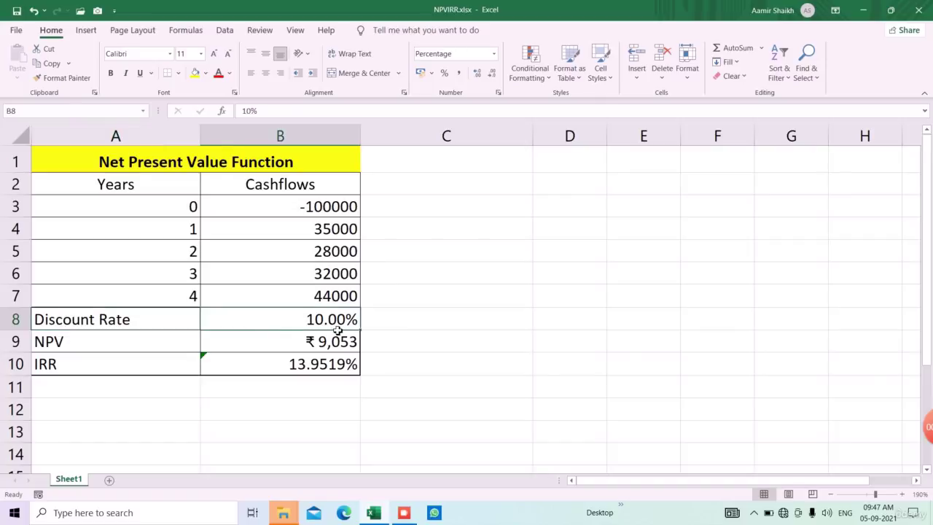
left_click(328, 209)
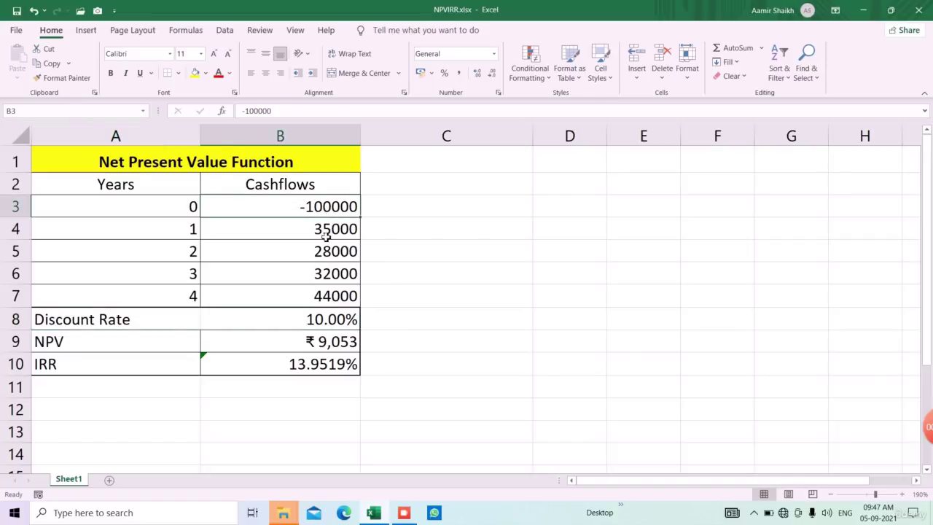
left_click_drag(330, 231, 339, 298)
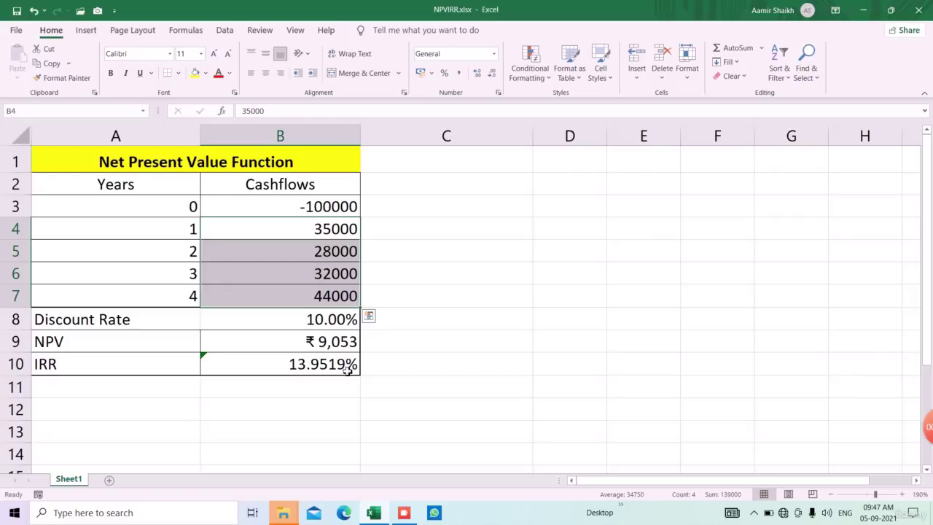
left_click(337, 370)
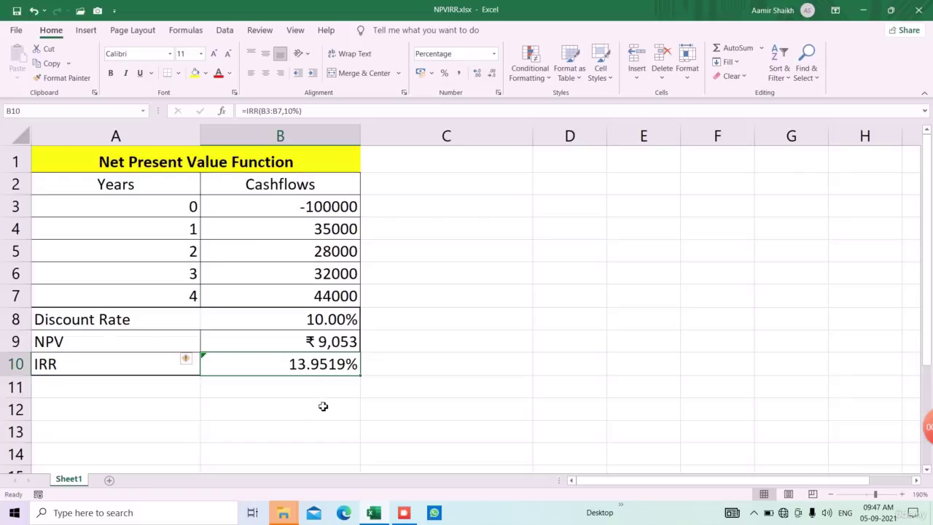
left_click(323, 406)
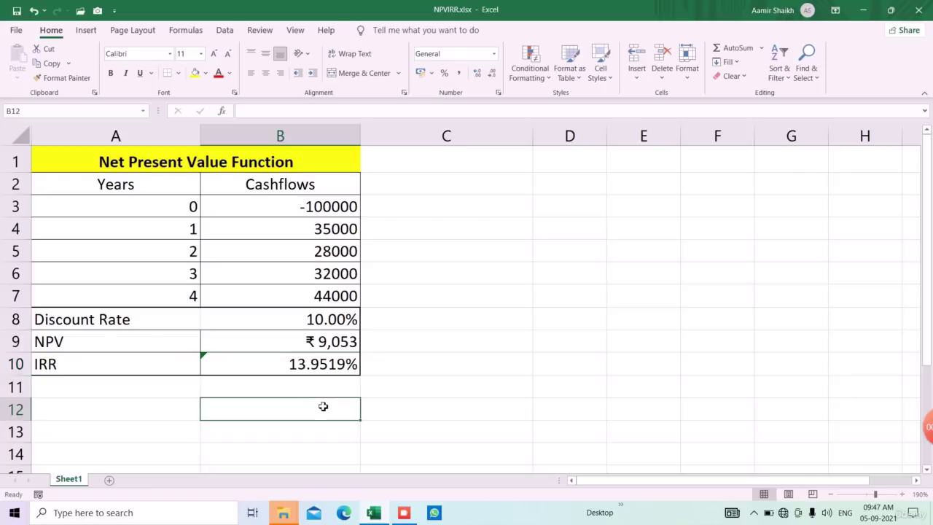
Set the discount rate in B8 to 13.9519% to match the IRR.
left_click(320, 324)
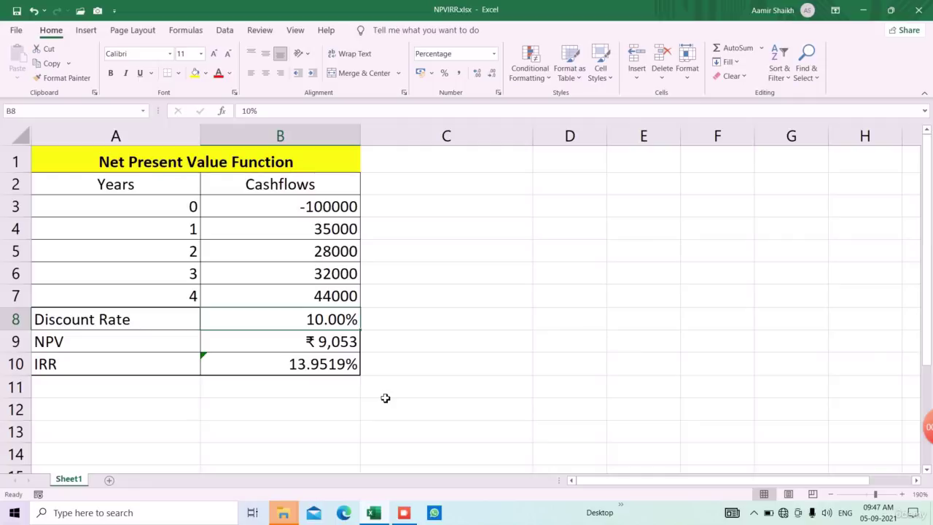
type("1309519")
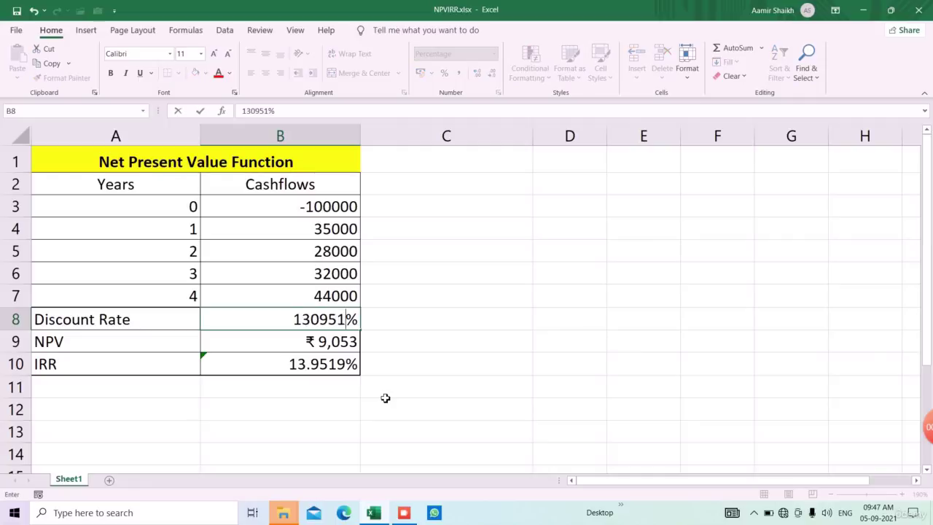
key("BackSpace")
key("BackSpace")
key("BackSpace")
key("BackSpace")
key("BackSpace")
key("BackSpace")
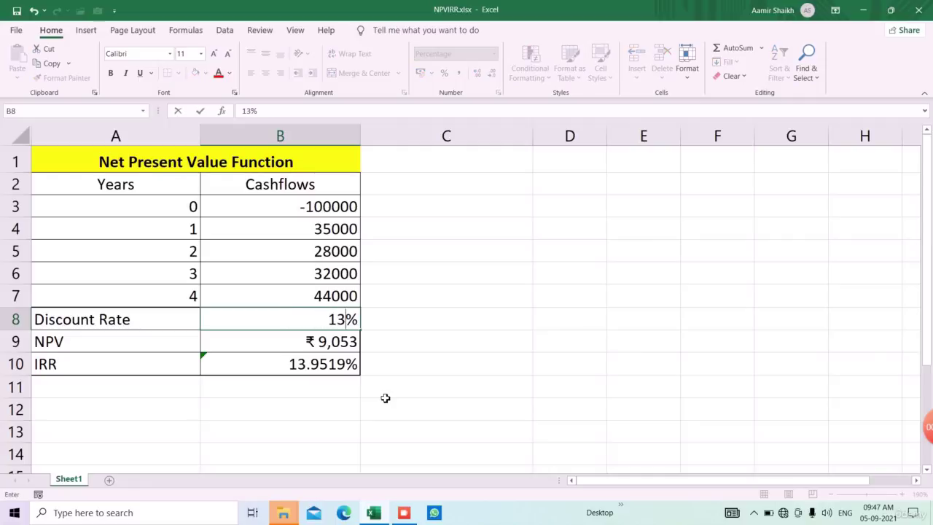
type("3.9519")
key("Tab")
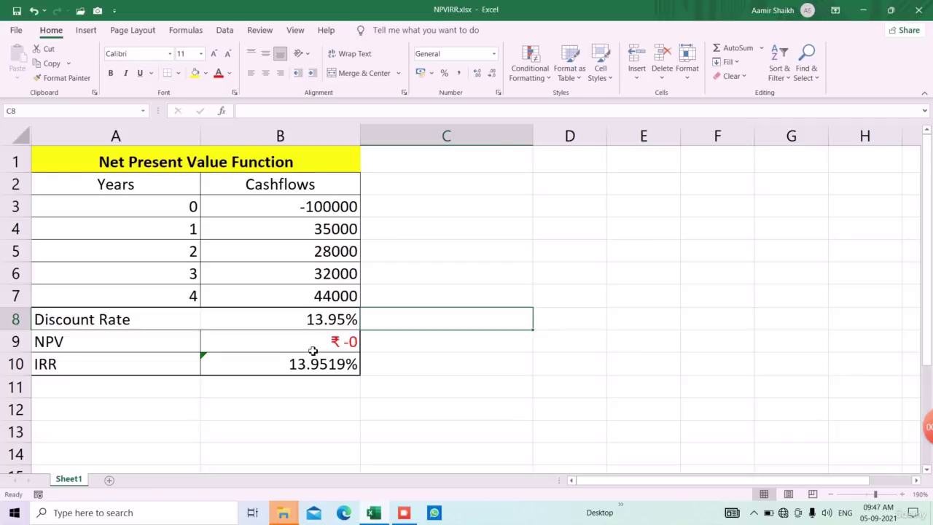
Try a discount rate of 15 in B8, entered without a percent sign.
left_click(322, 320)
left_click_drag(278, 110, 227, 115)
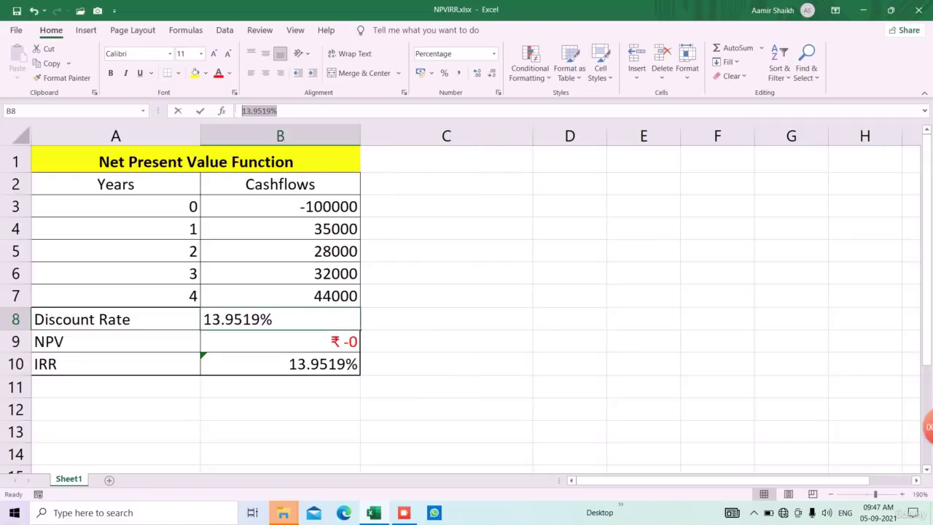
type("15")
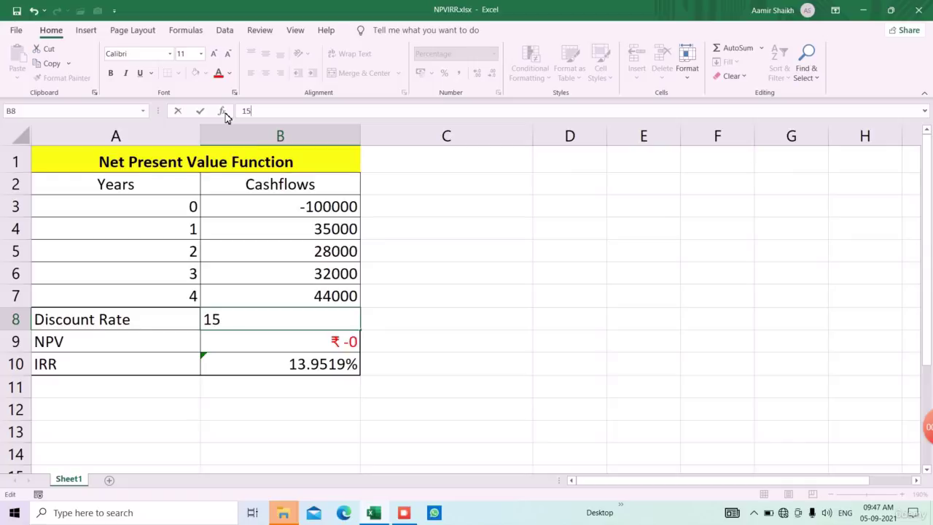
key("Tab")
Edit the discount rate in B8 down to 0%.
left_click(311, 320)
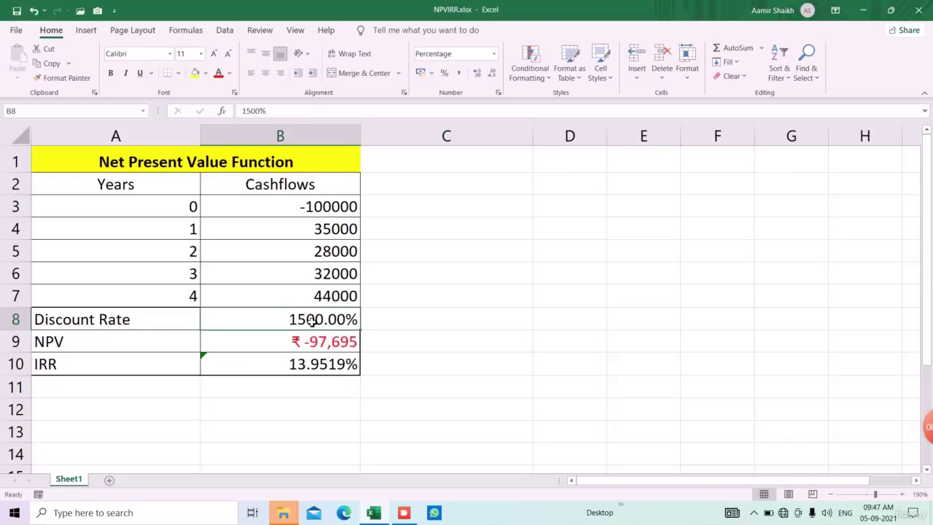
key("F2")
key("BackSpace")
key("BackSpace")
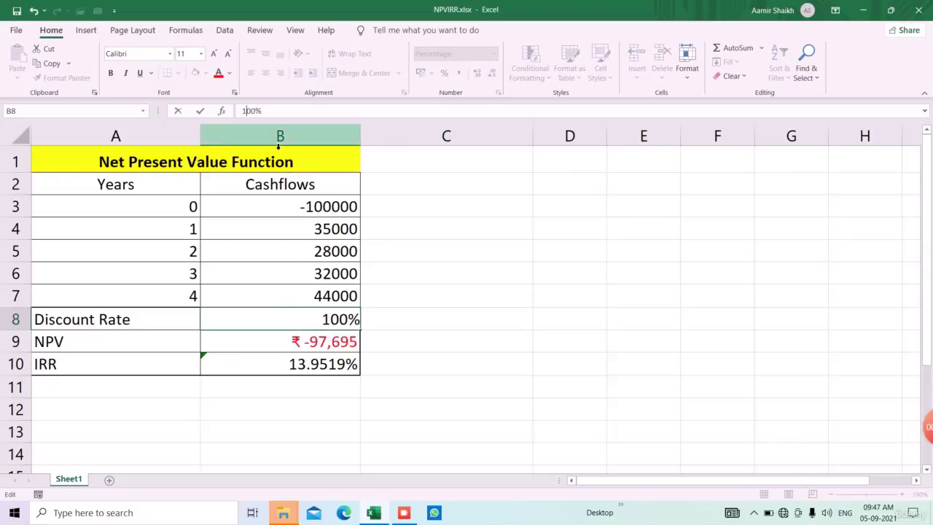
key("Tab")
Replace the discount rate in B8 with 14.25, entered without a percent sign.
left_click(338, 312)
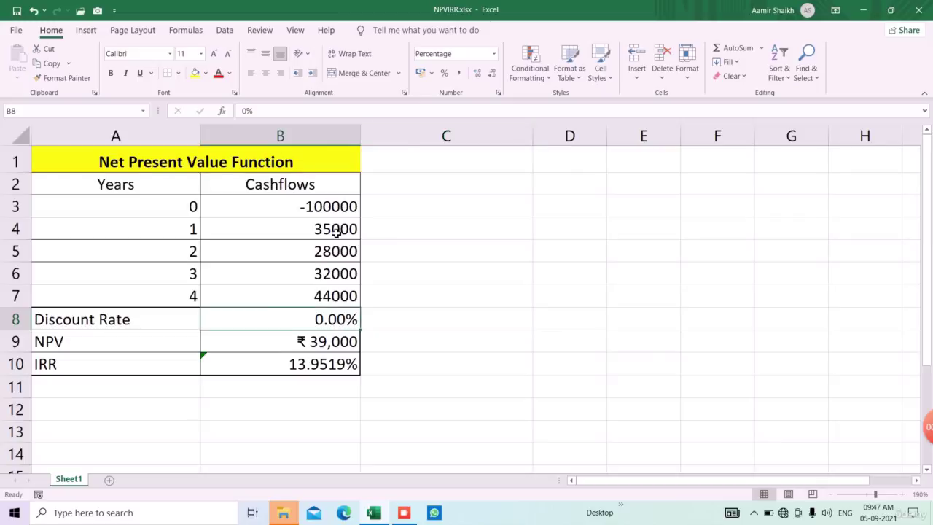
key("F2")
key("BackSpace")
key("BackSpace")
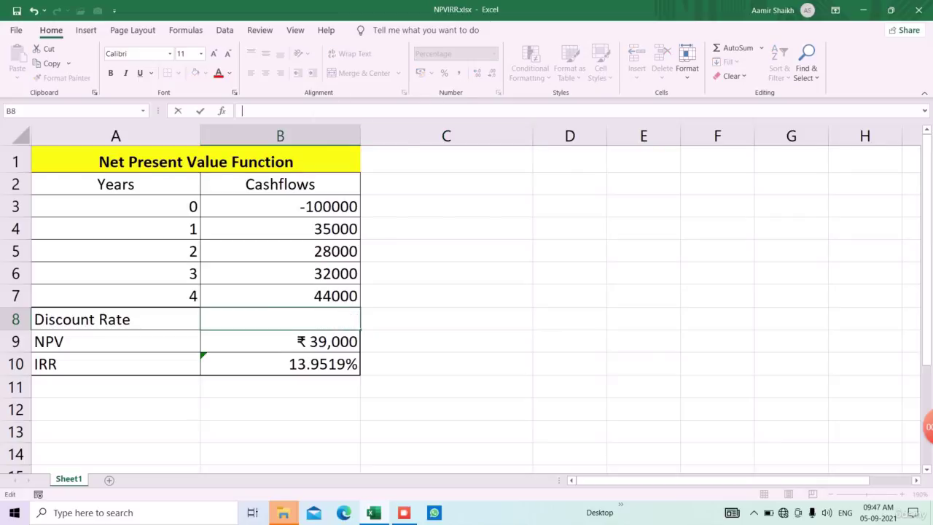
type("14.25")
key("Tab")
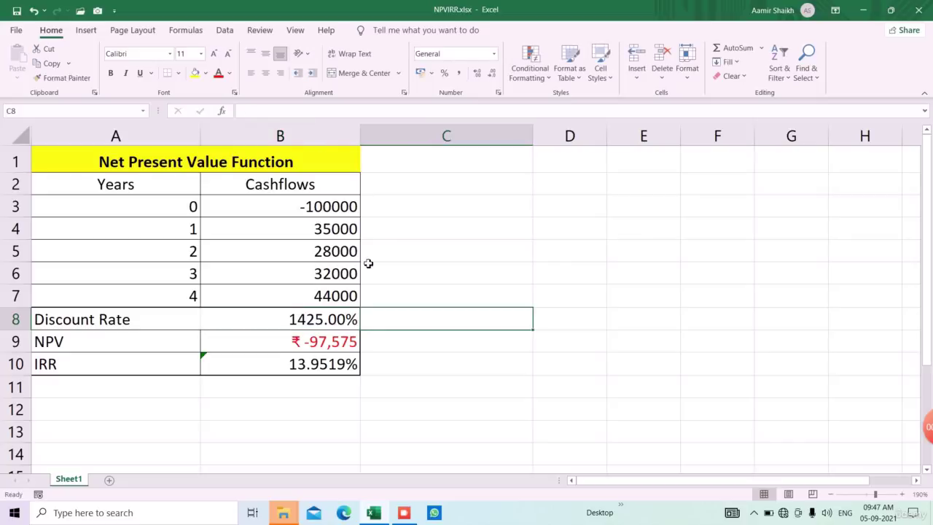
Show the discount rate in B8 without decimal places and select the IRR cell for comparison.
left_click(342, 324)
left_click(492, 73)
left_click(493, 73)
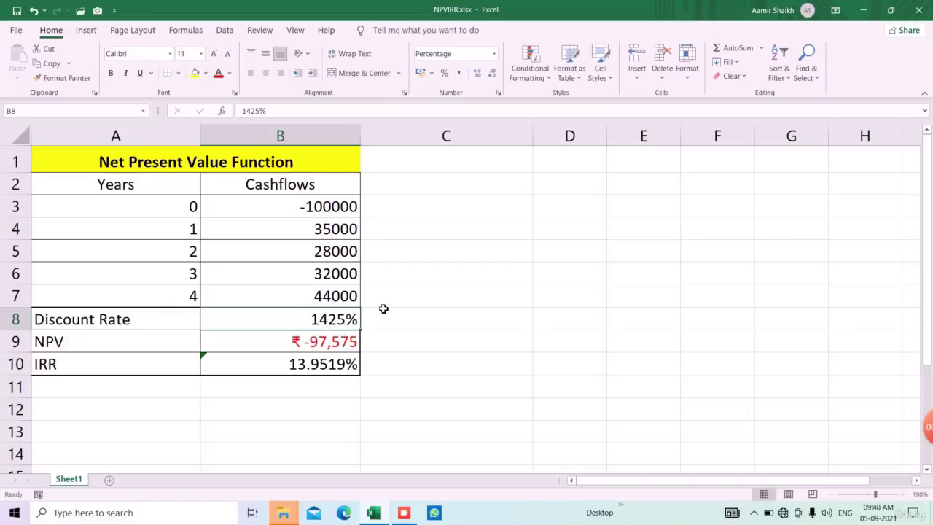
left_click(335, 372)
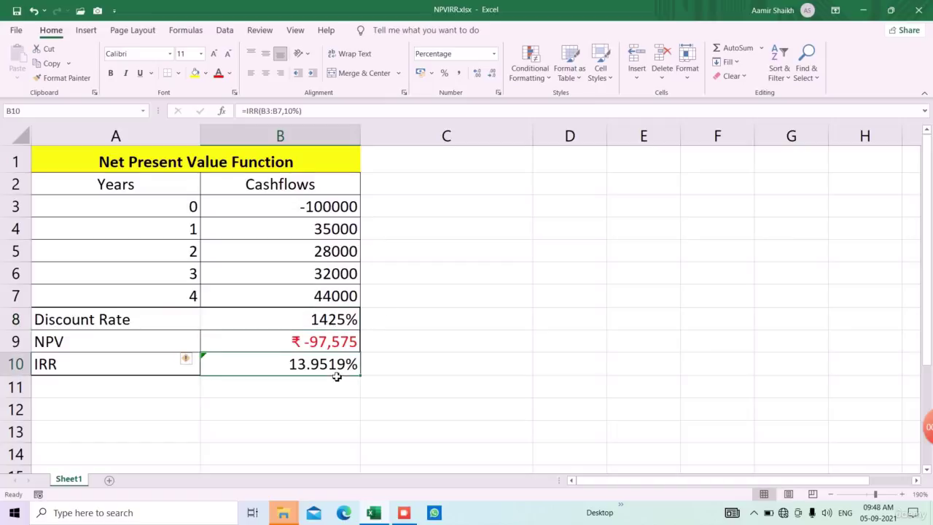
Undo the formatting and rate changes in B8 back to the 10% discount rate, and select the NPV cell.
left_click(323, 320)
key("ctrl+z")
key("ctrl+z")
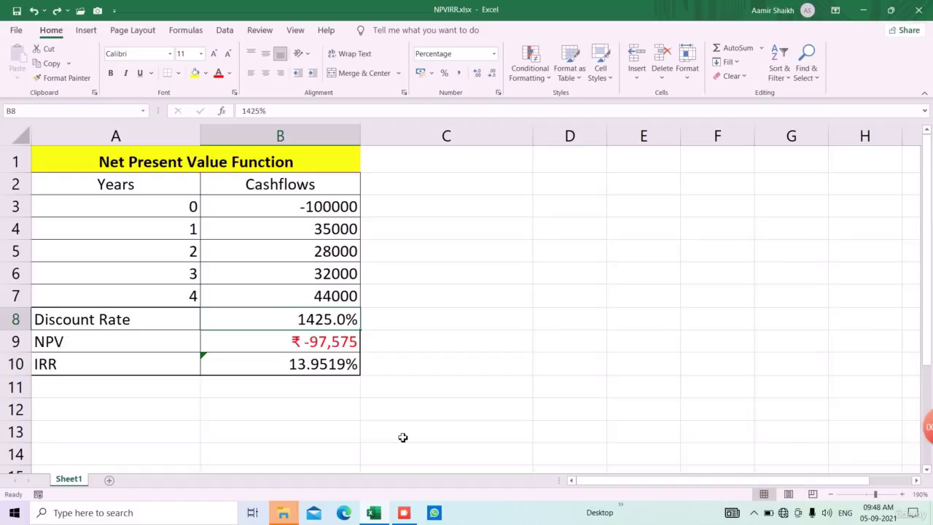
key("ctrl+z")
key("ctrl+z")
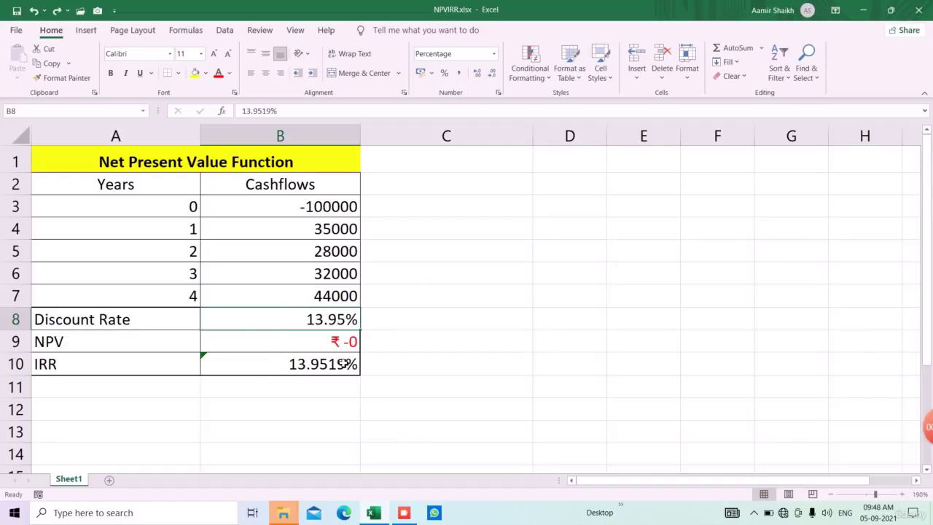
key("ctrl+z")
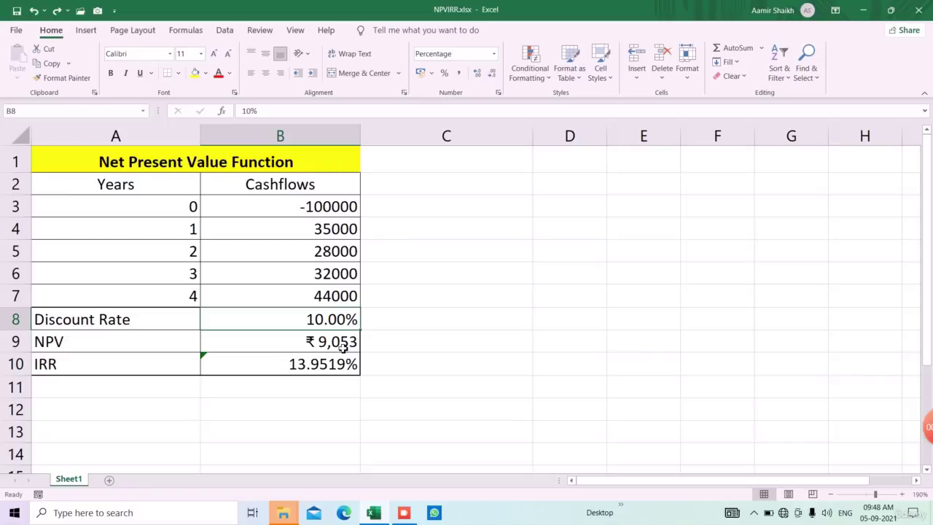
left_click(342, 345)
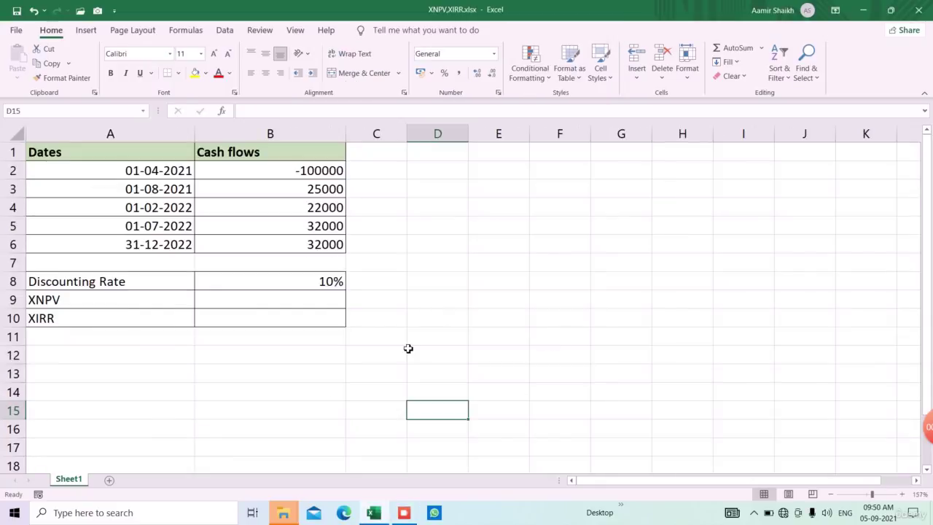
Examine the initial outlay and its date in row 2, and the cash flows in B3:B6 with their dates in A3:A6.
left_click(335, 171)
left_click(183, 174)
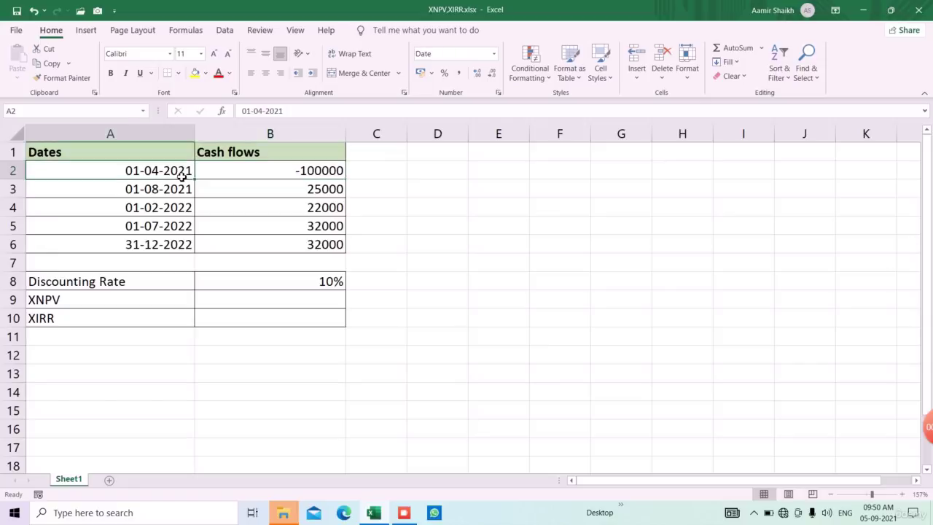
left_click(306, 194)
left_click_drag(307, 218, 310, 245)
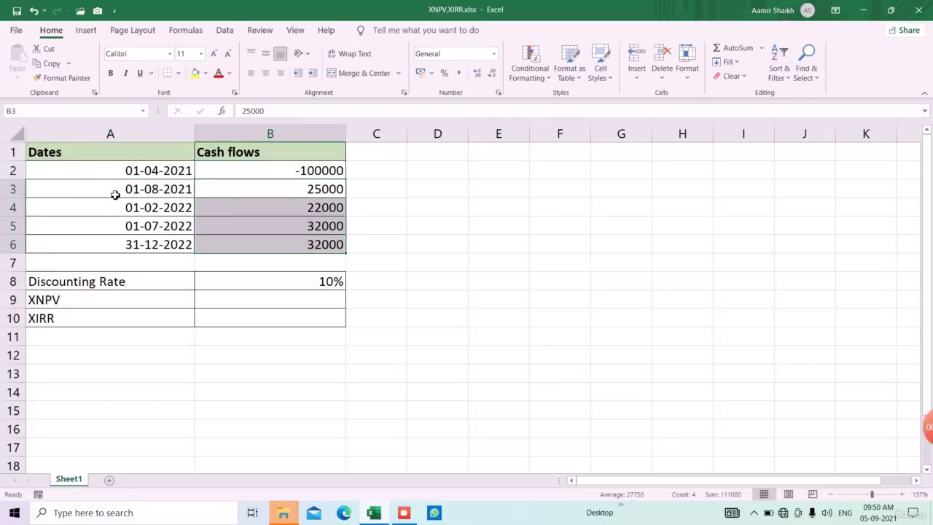
left_click_drag(115, 195, 119, 242)
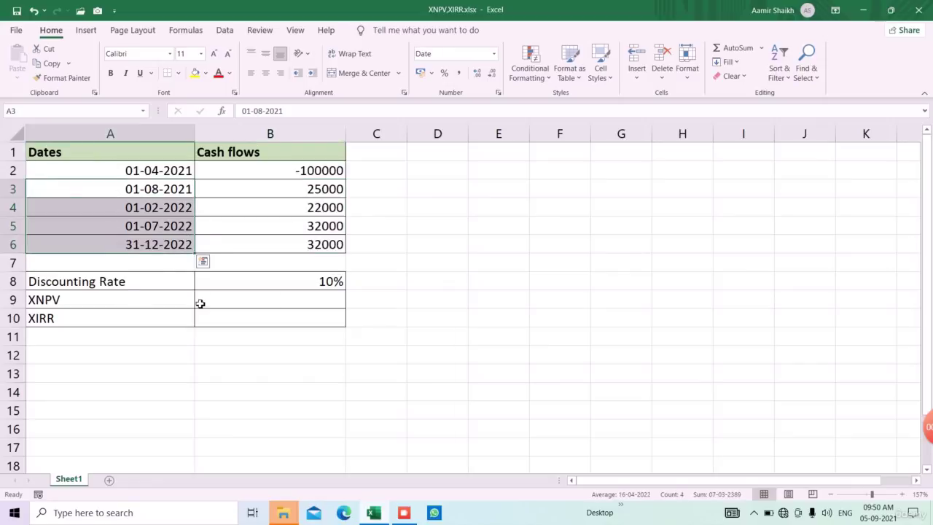
Calculate the net present value of the dated cash flows in B9 using =XNPV(0.1,B2:B6,A2:A6).
left_click(297, 304)
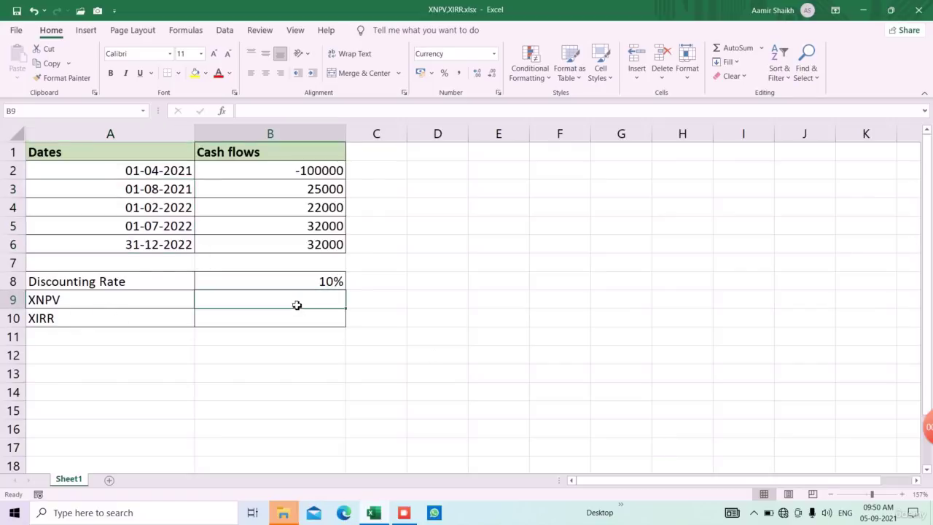
type("=x")
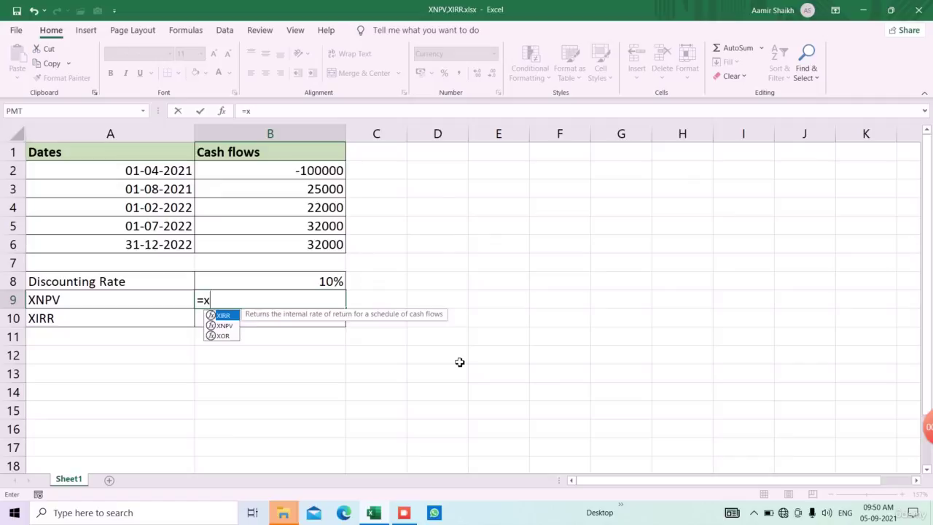
type("npv")
key("Tab")
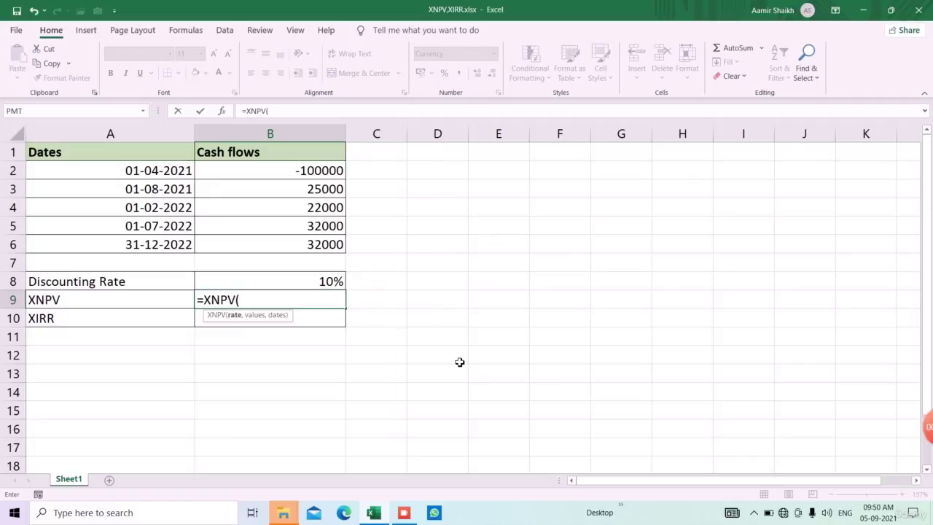
type("0.1,")
left_click_drag(306, 177, 308, 244)
type(",")
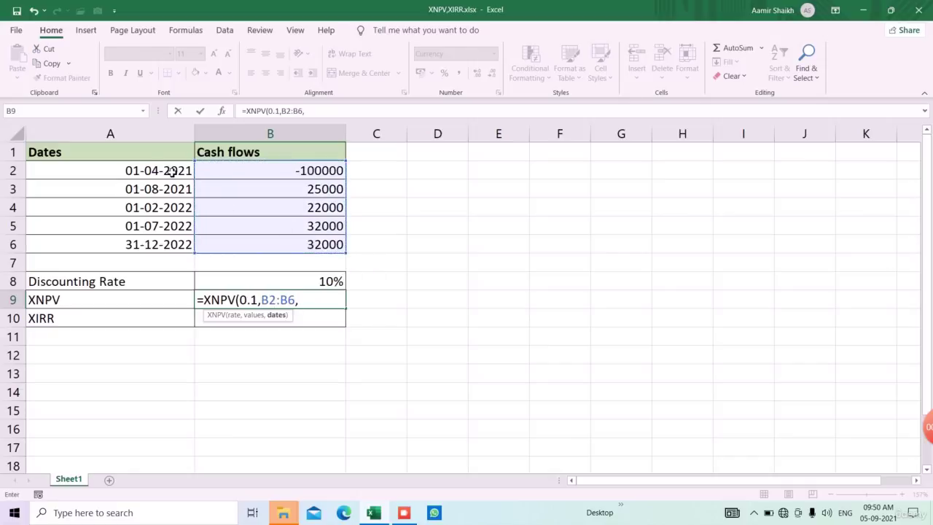
left_click_drag(173, 172, 177, 246)
type(")")
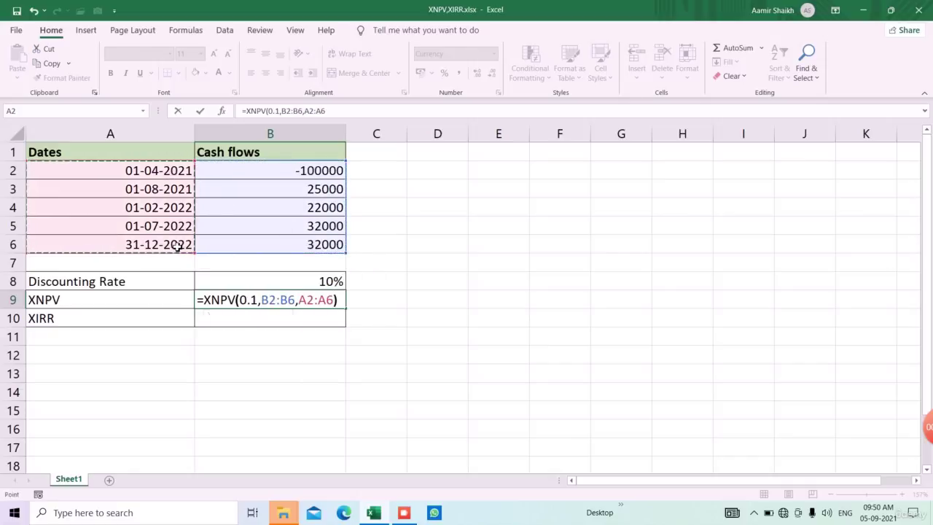
key("Return")
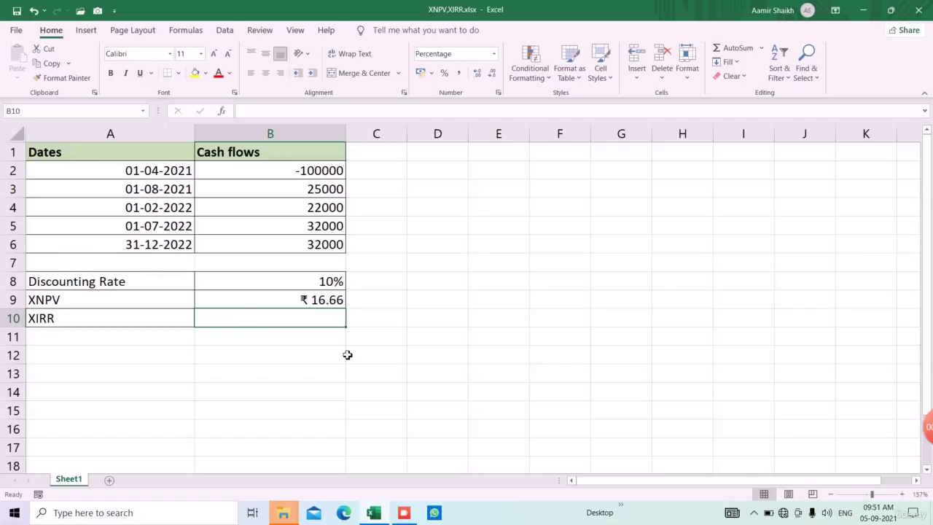
Calculate the internal rate of return of the dated cash flows in B10 using =XIRR(B2:B6,A2:A6,10%).
type("=xirr")
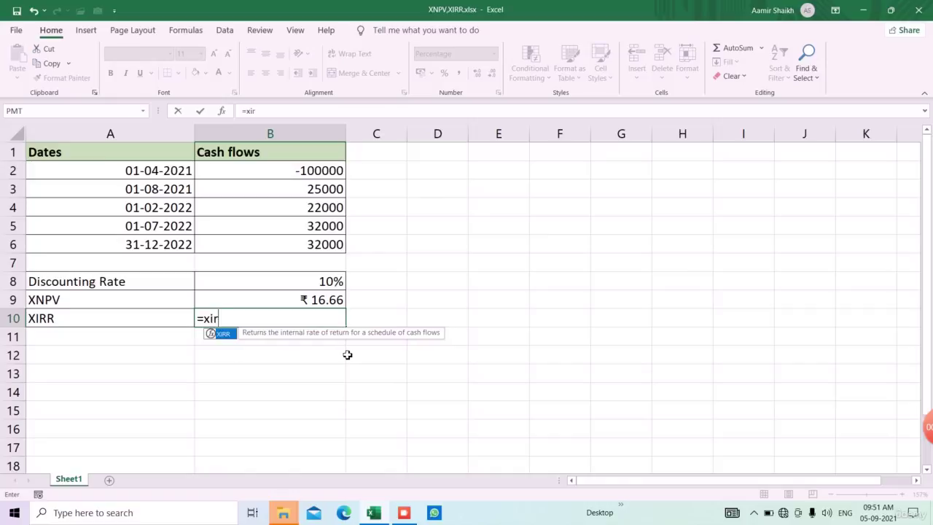
key("Tab")
left_click_drag(301, 172, 303, 243)
type(",")
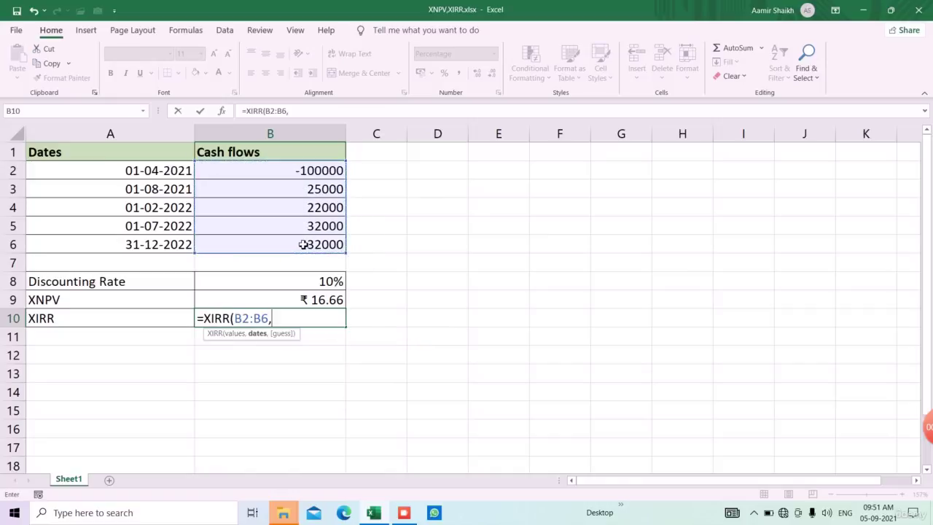
left_click_drag(151, 176, 157, 244)
type(",10")
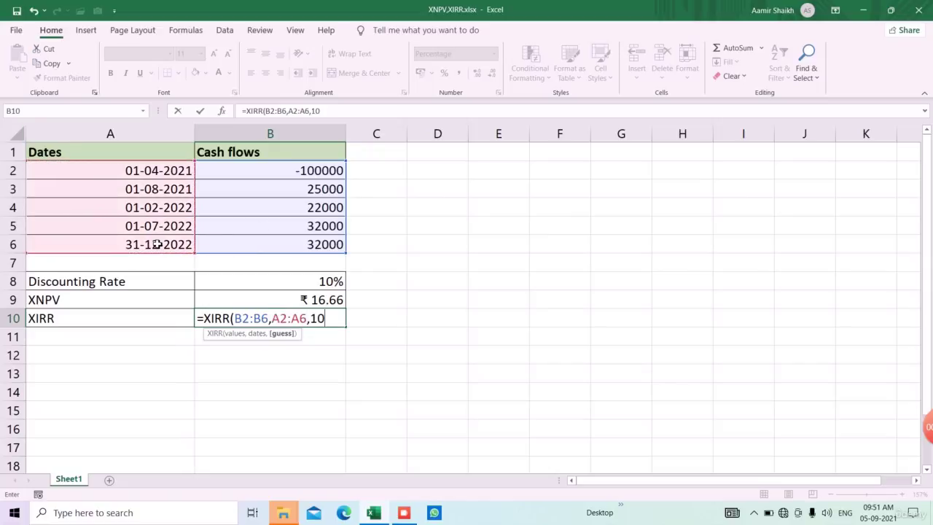
type("%)")
key("Return")
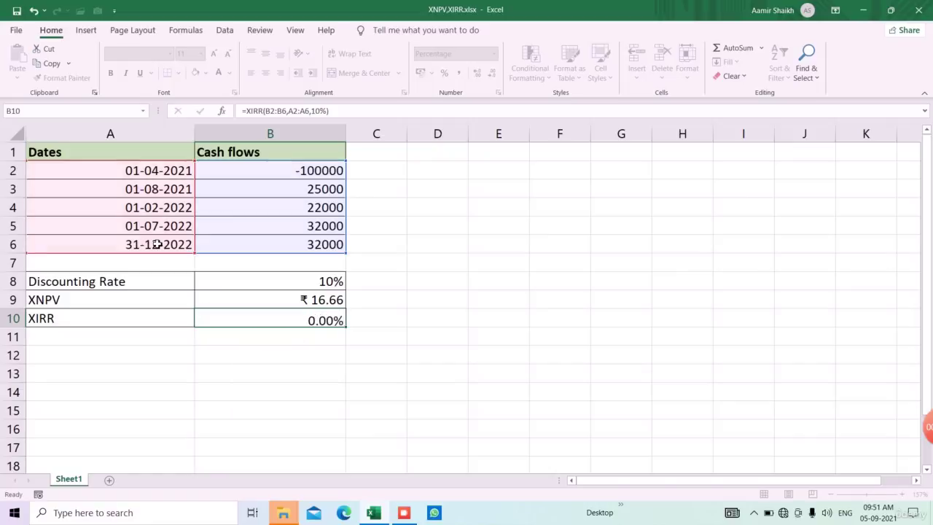